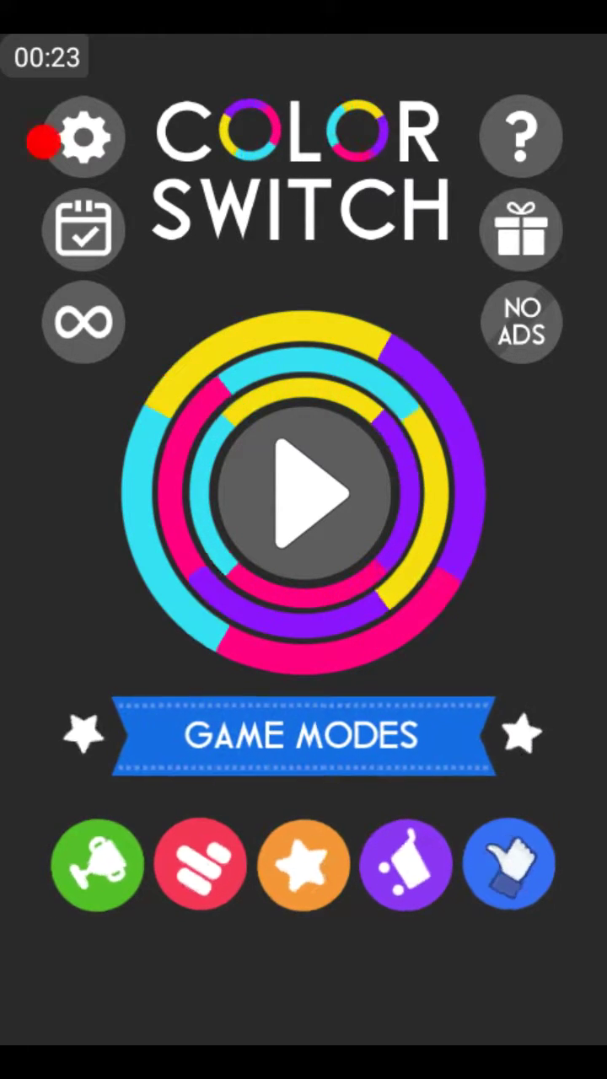
Start the game and climb through the first ring, colour switcher and dot square, collecting stars
left_click(304, 493)
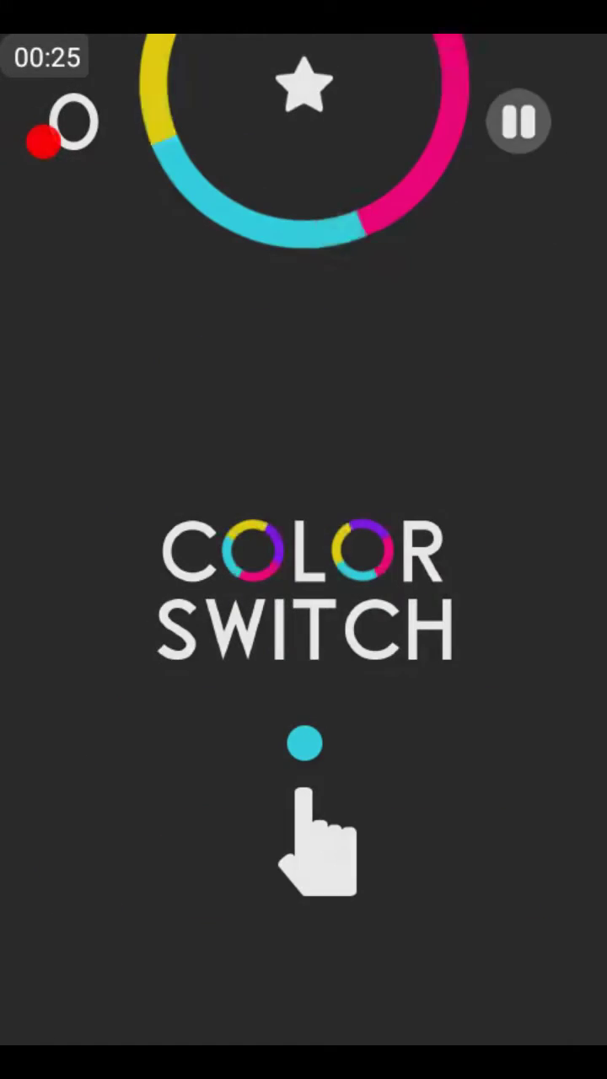
left_click(304, 759)
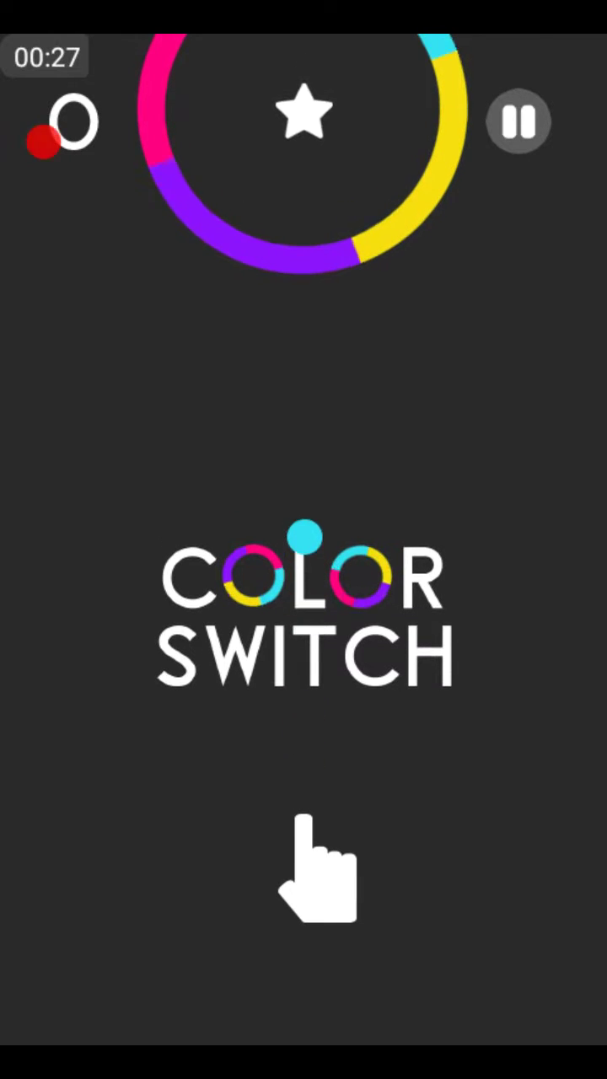
left_click(303, 759)
left_click(303, 759)
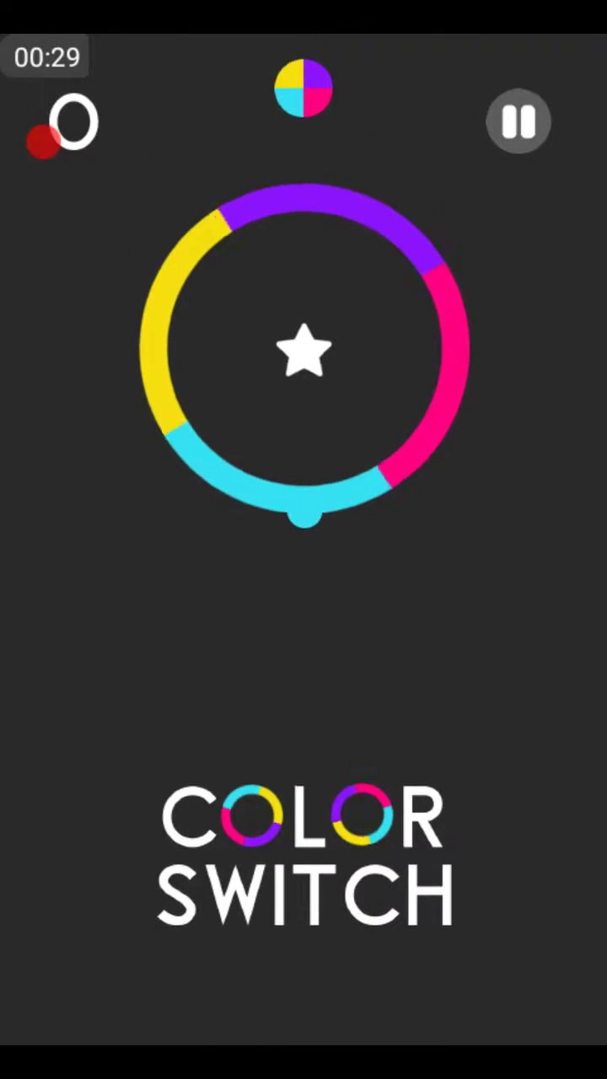
left_click(303, 759)
left_click(304, 758)
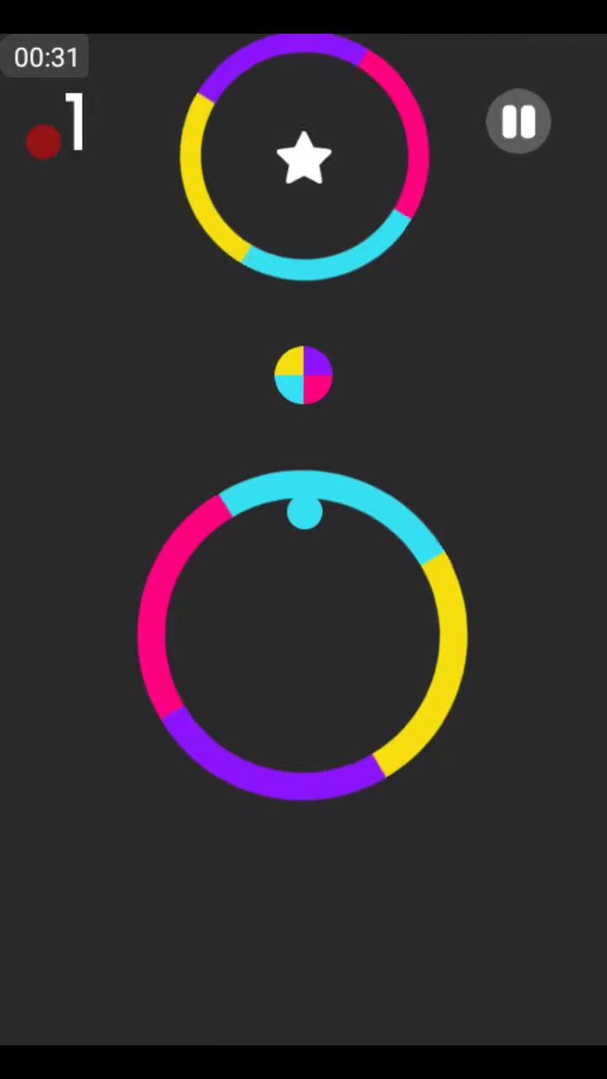
left_click(304, 758)
left_click(304, 759)
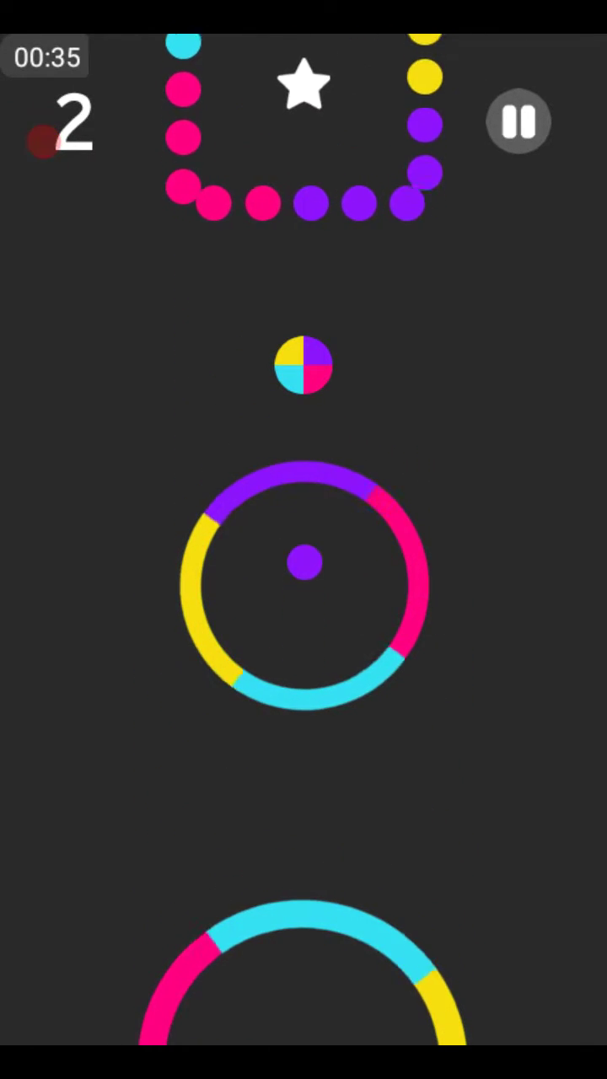
left_click(304, 758)
left_click(304, 758)
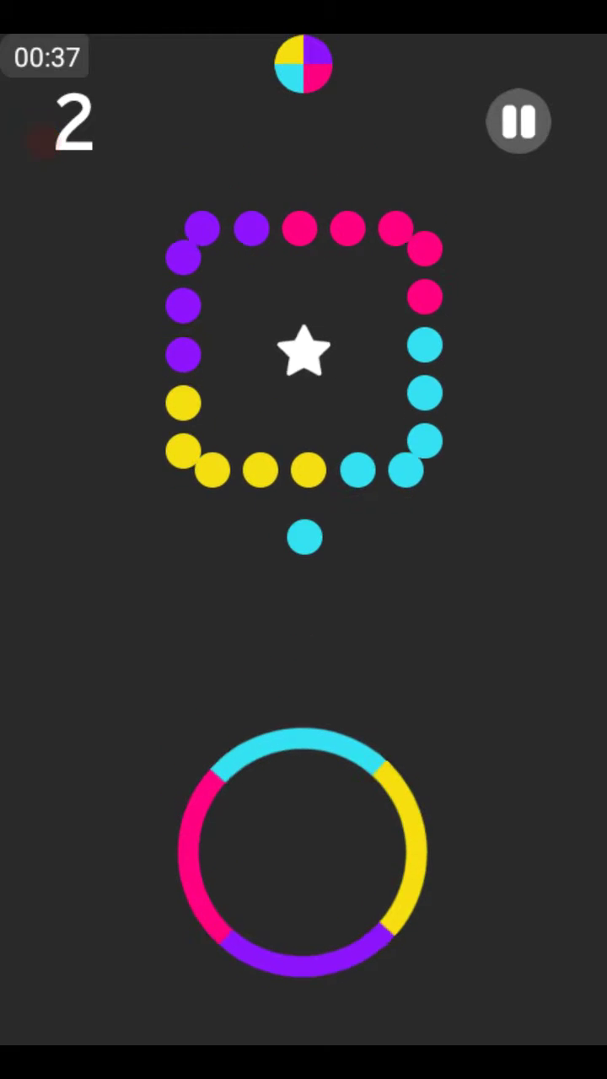
left_click(303, 758)
left_click(303, 759)
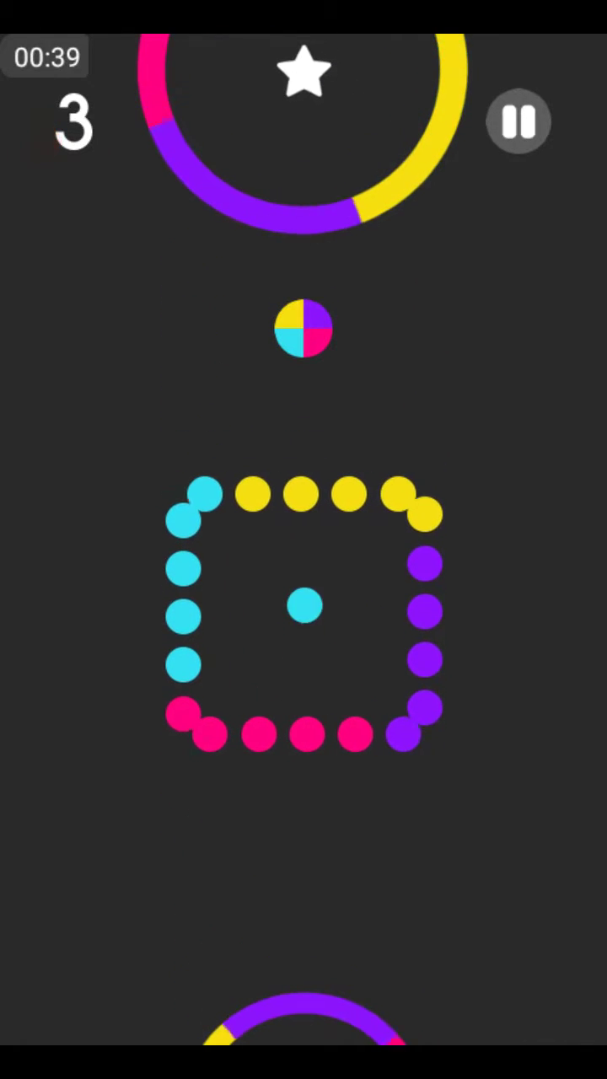
left_click(304, 759)
left_click(304, 759)
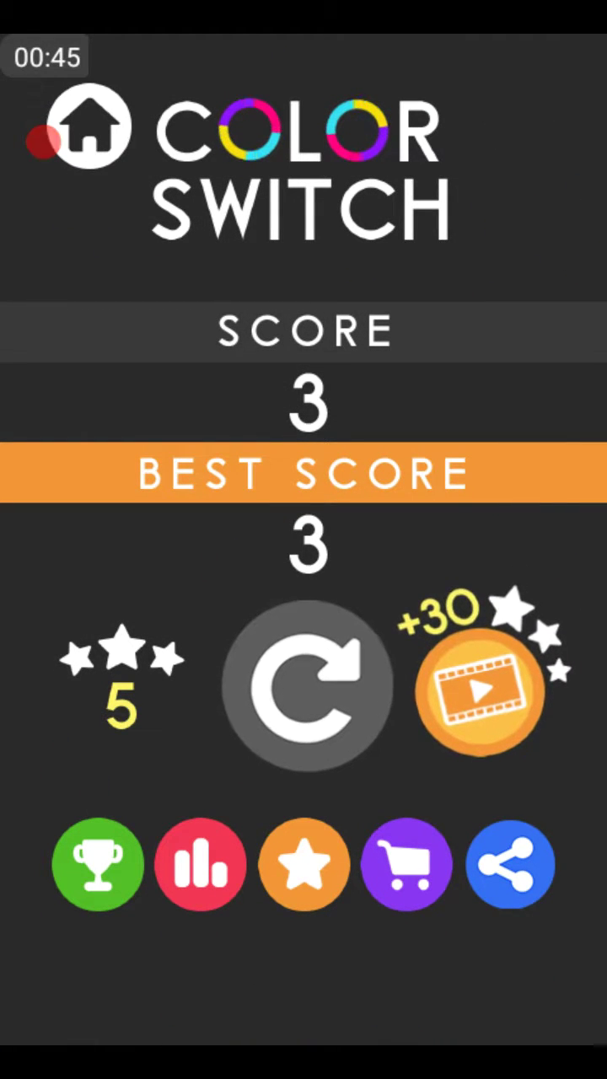
Replay and hop the ball into the first ring on a short second run
left_click(307, 687)
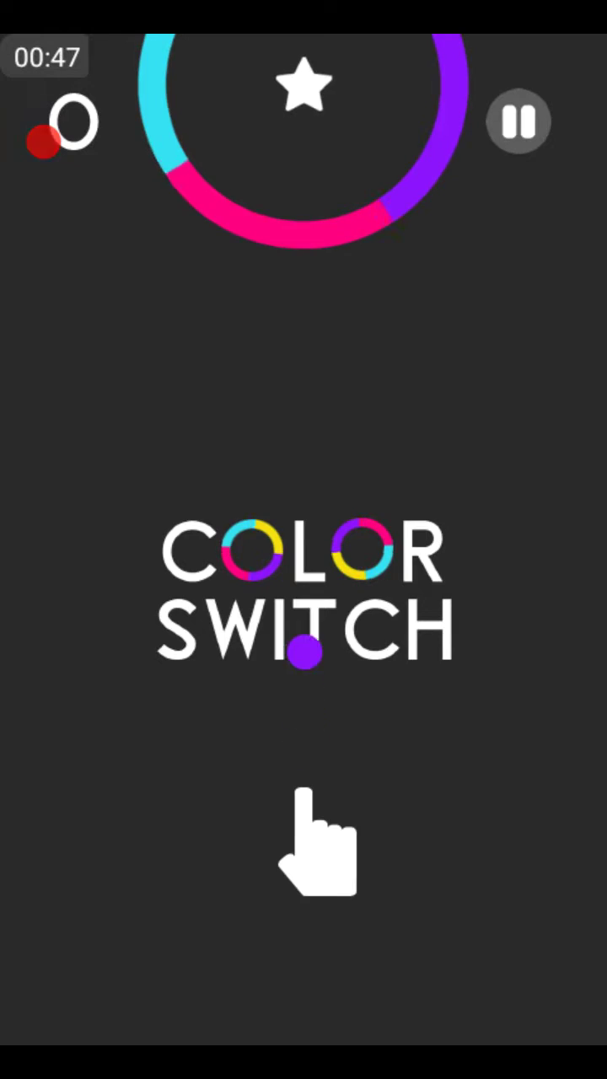
left_click(303, 759)
left_click(304, 758)
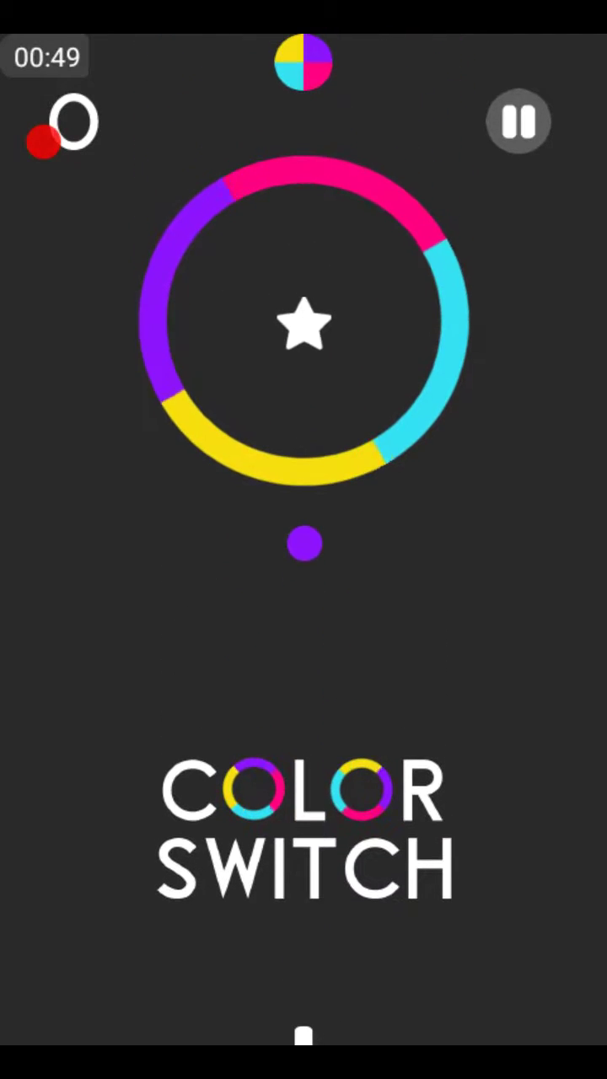
left_click(303, 759)
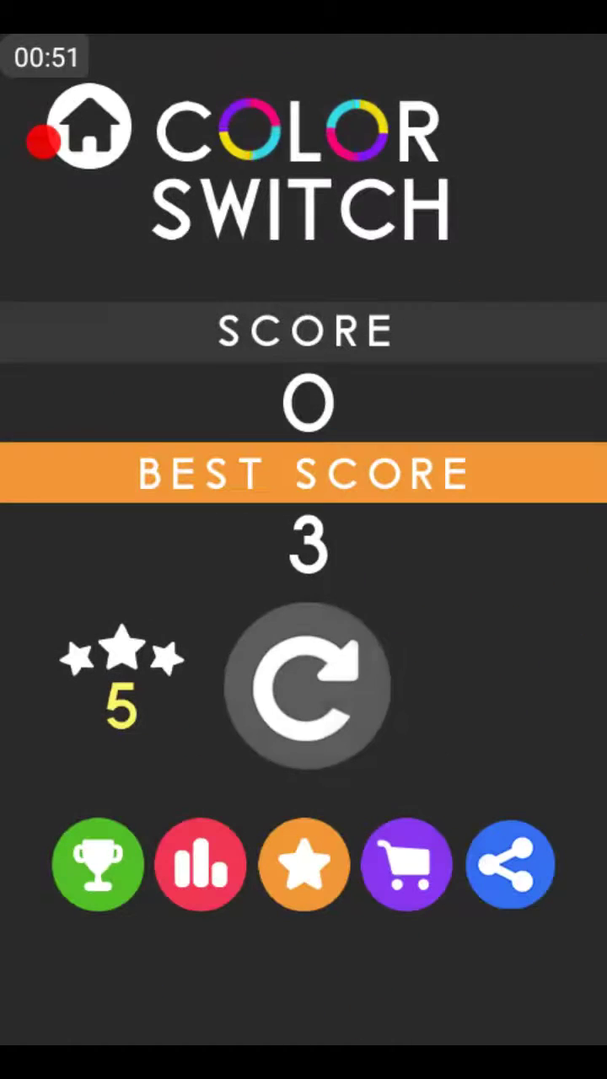
Replay a third run, collecting the stars from the first rings and the dot square
left_click(303, 687)
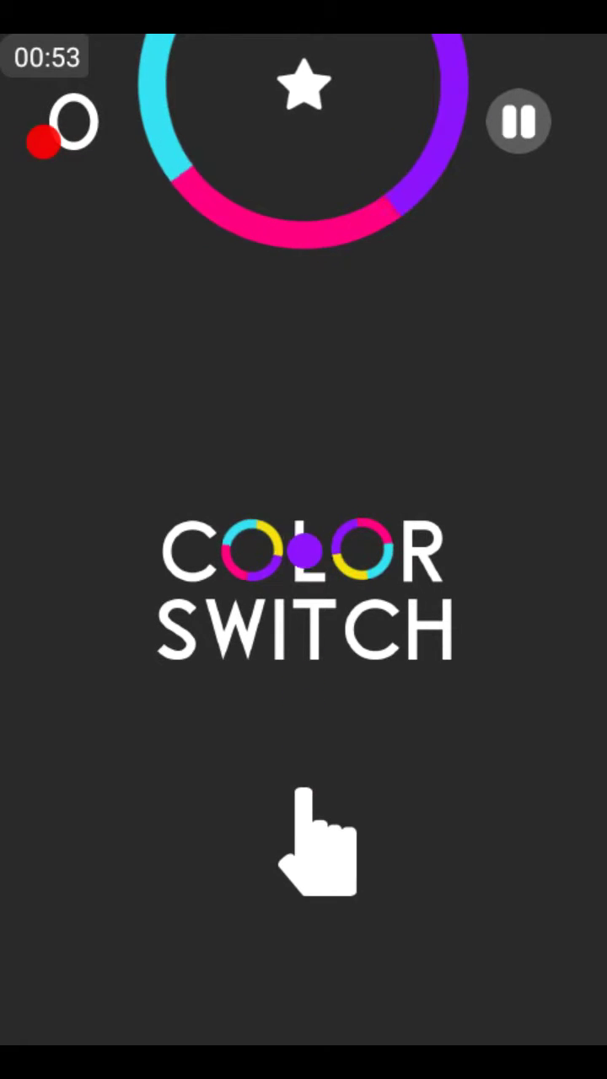
left_click(304, 758)
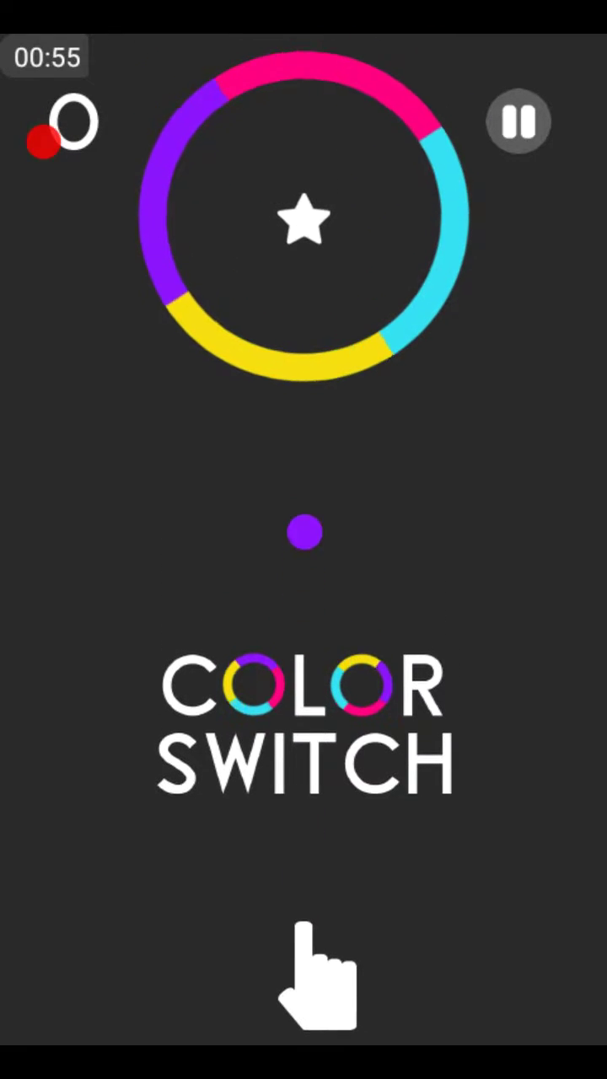
left_click(304, 759)
left_click(303, 758)
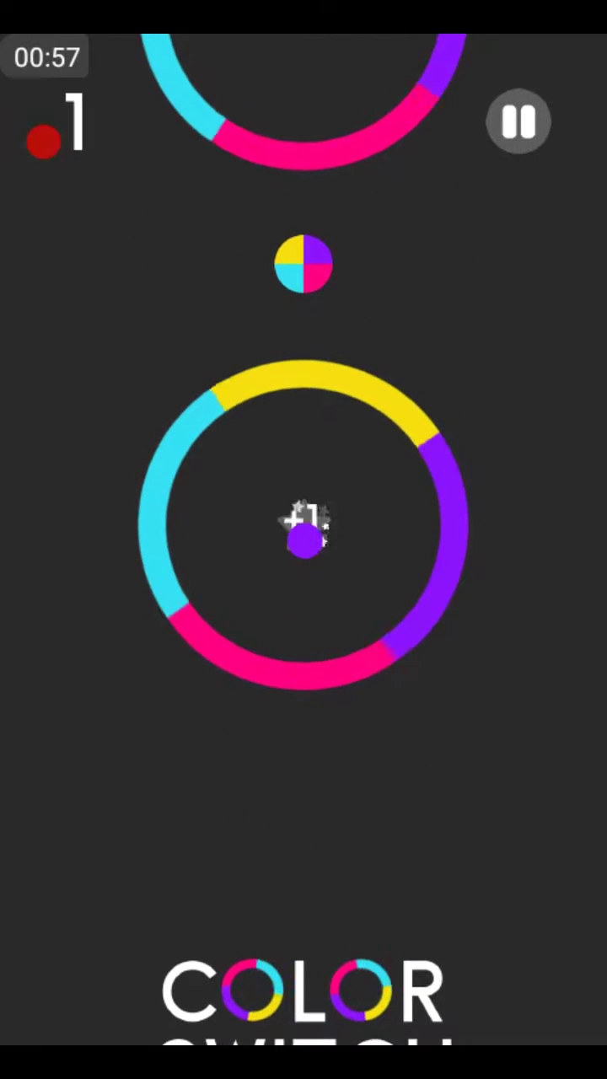
left_click(303, 759)
left_click(303, 759)
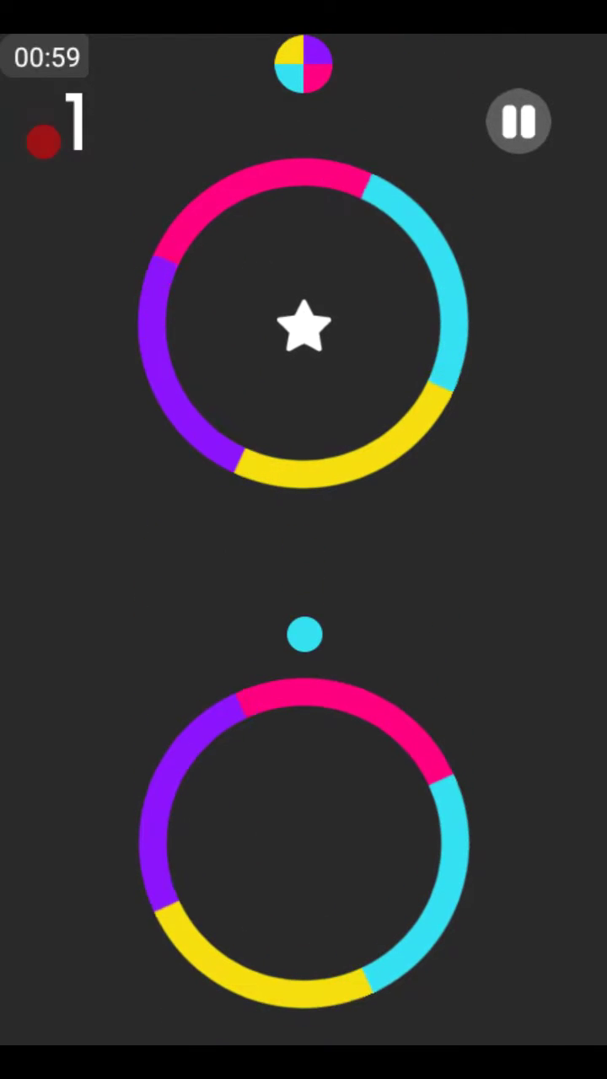
left_click(304, 758)
left_click(303, 759)
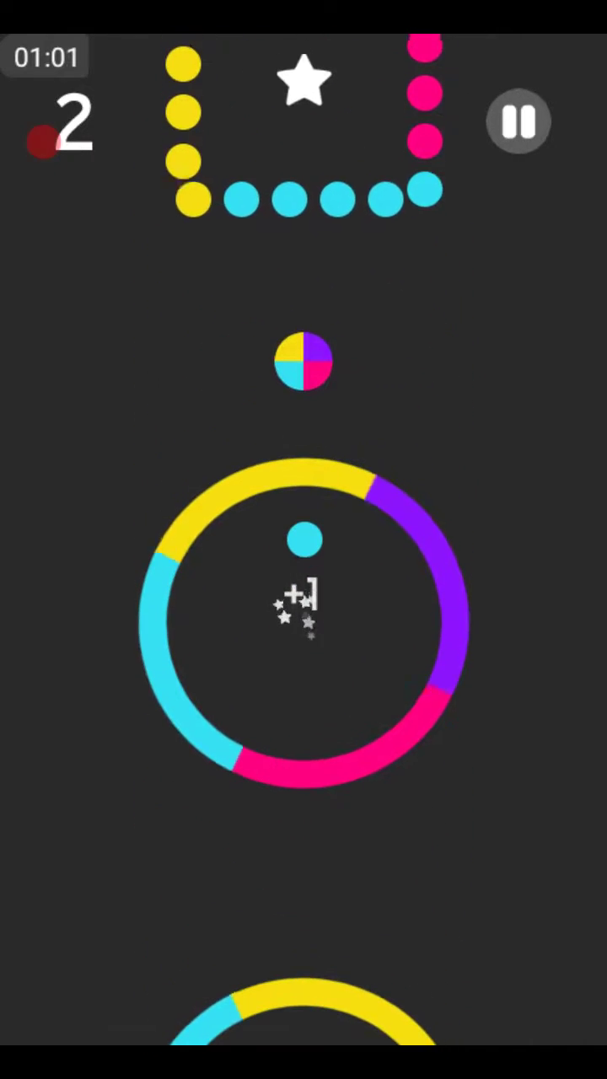
left_click(304, 759)
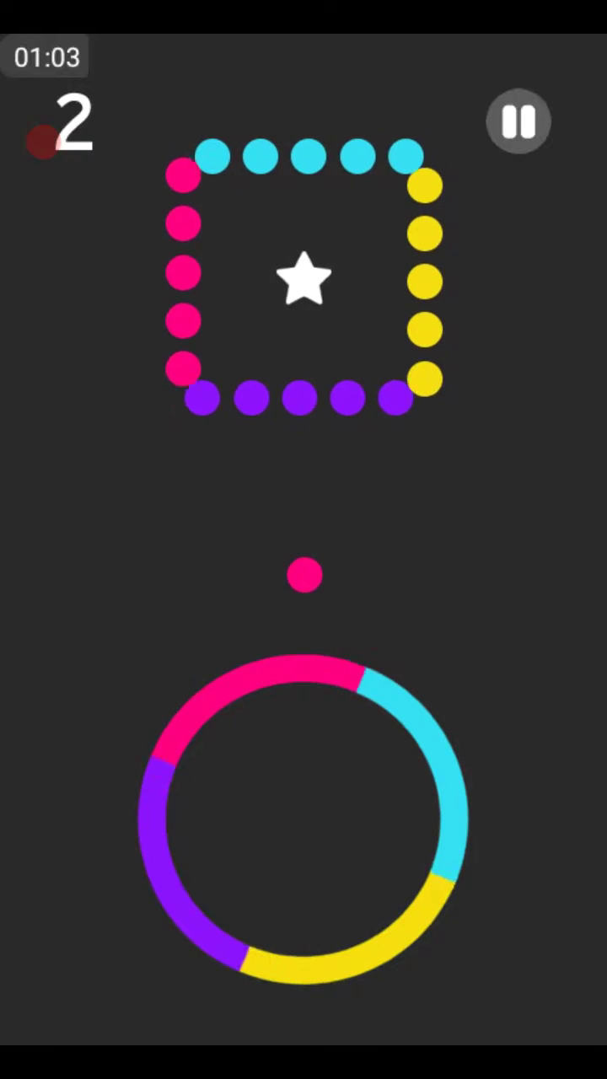
left_click(304, 758)
left_click(303, 759)
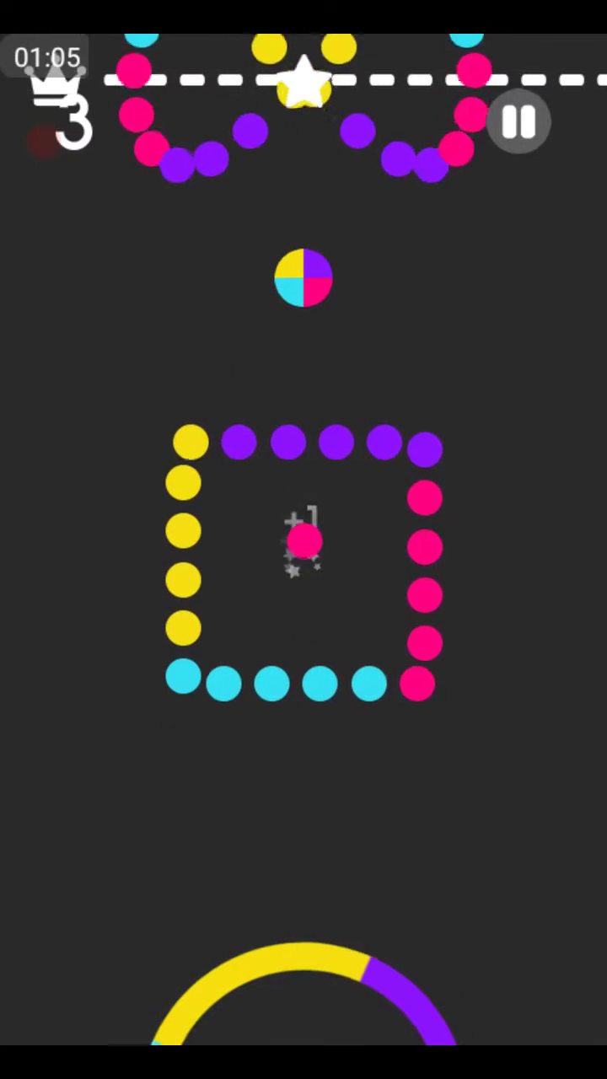
left_click(303, 758)
Clear the infinity obstacle for its star, then jump into the rotating square for another
left_click(304, 758)
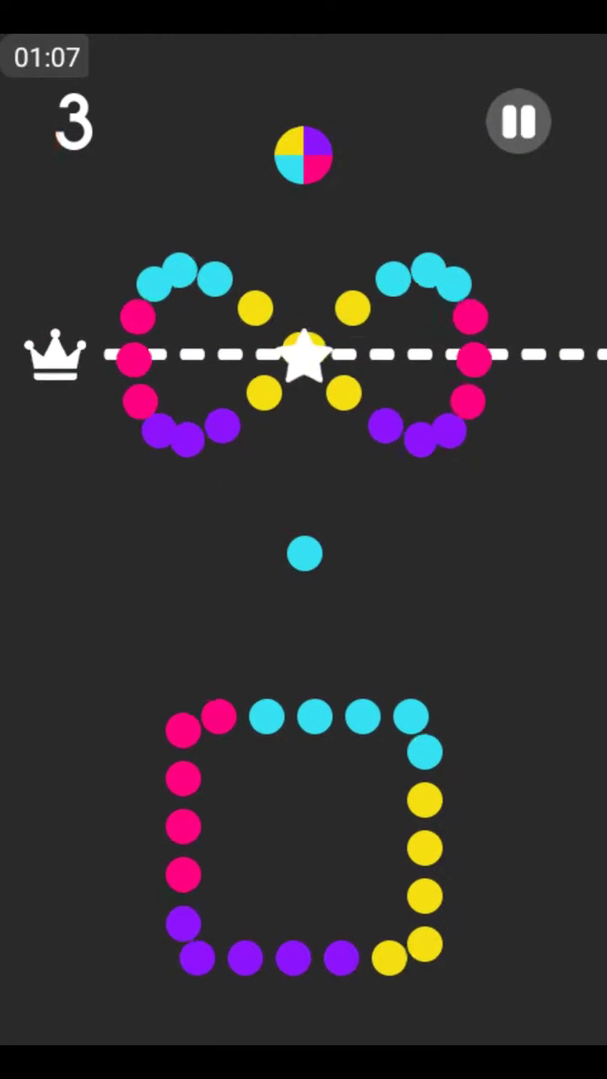
left_click(303, 759)
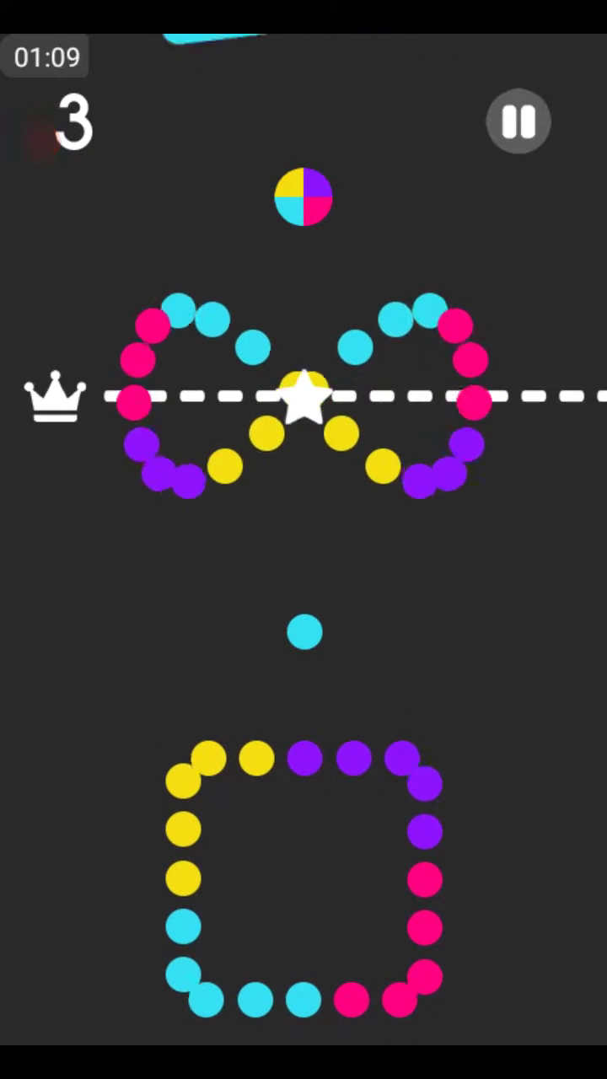
left_click(303, 759)
left_click(303, 758)
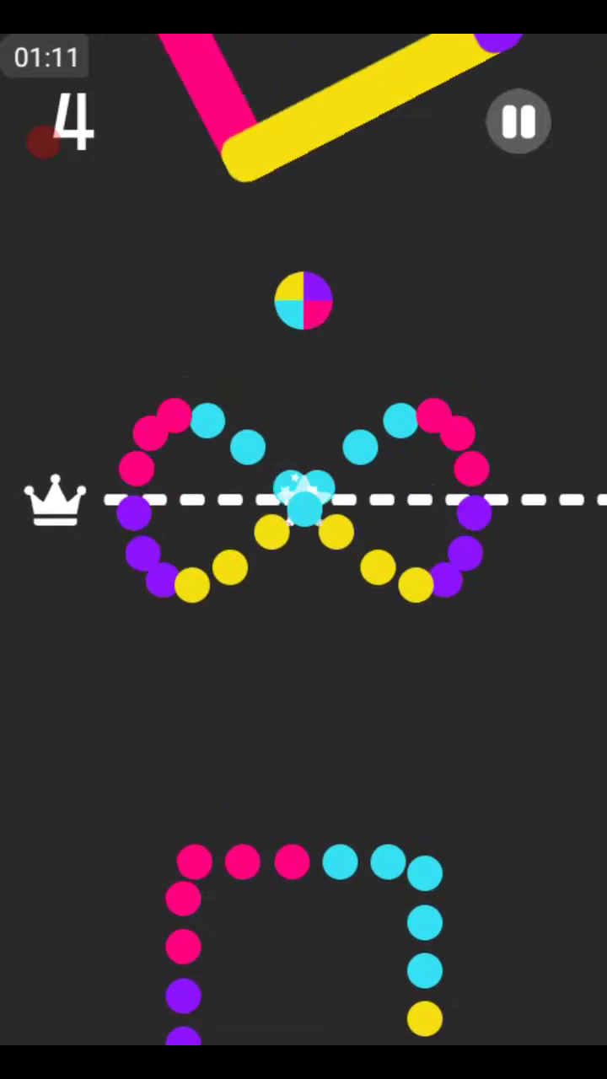
left_click(304, 759)
left_click(303, 758)
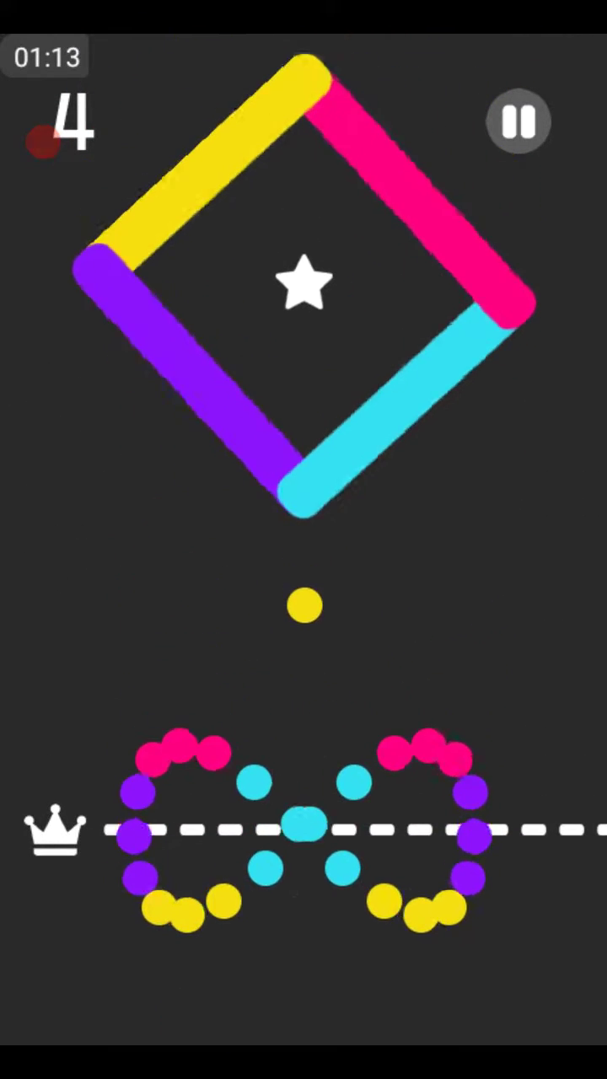
left_click(304, 759)
left_click(304, 759)
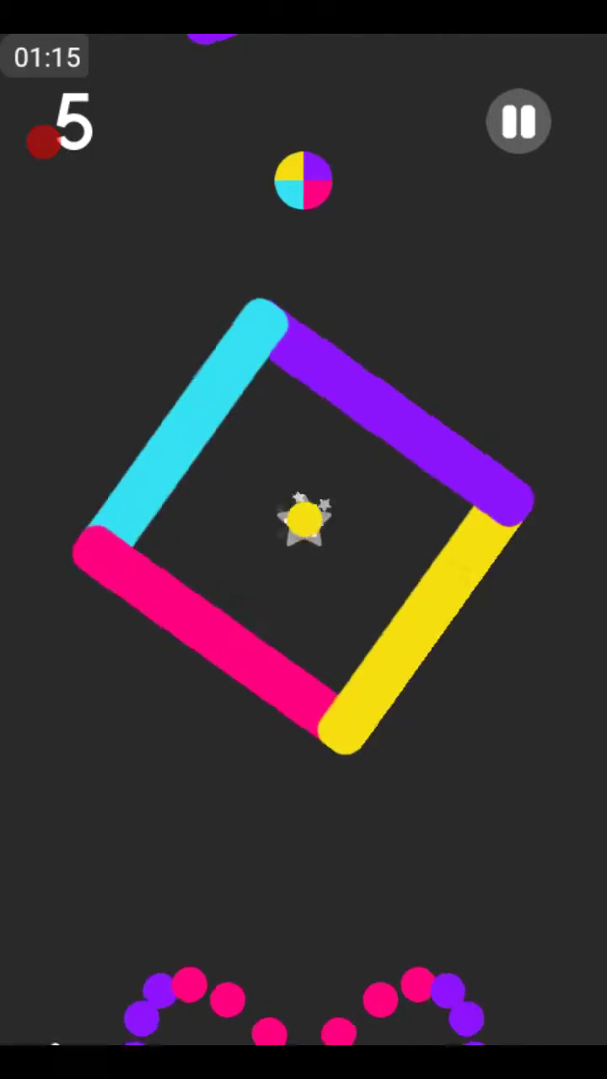
left_click(303, 758)
left_click(304, 758)
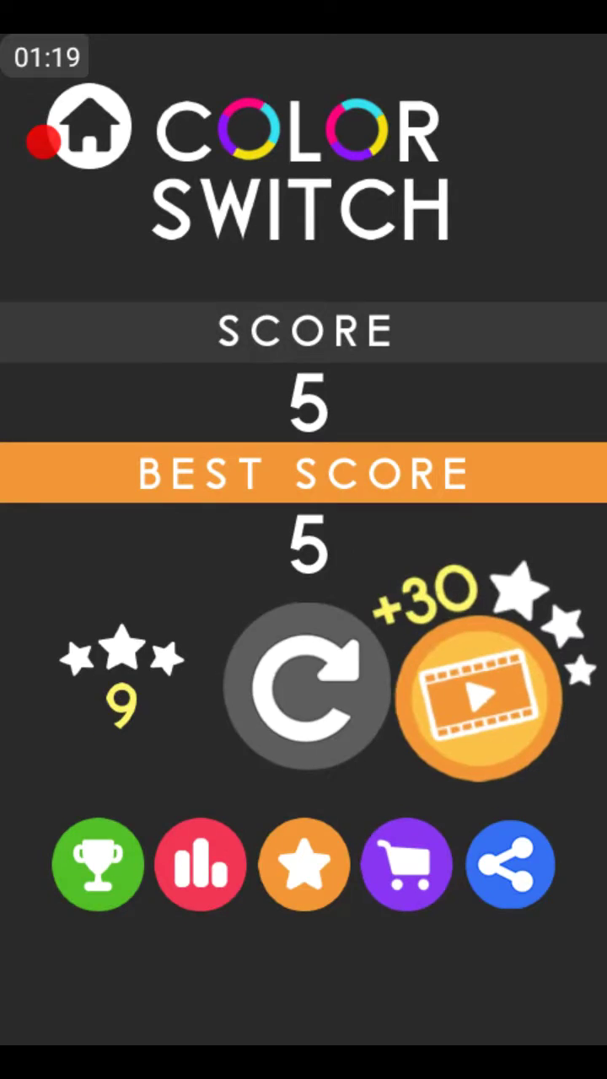
Replay, collecting the first ring's star and jumping through the colour switcher
left_click(301, 686)
left_click(303, 758)
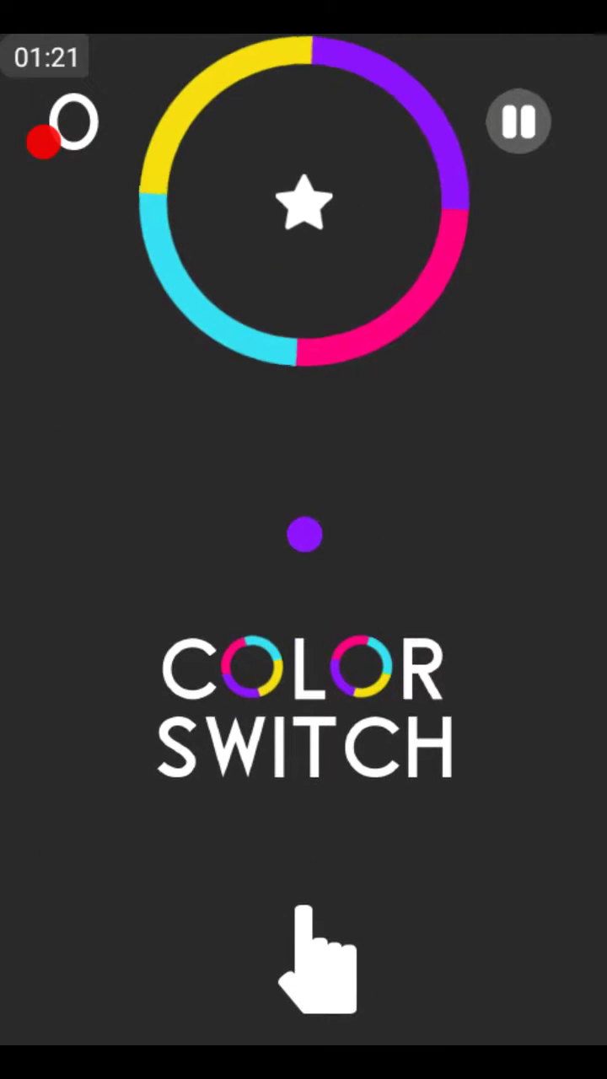
left_click(304, 759)
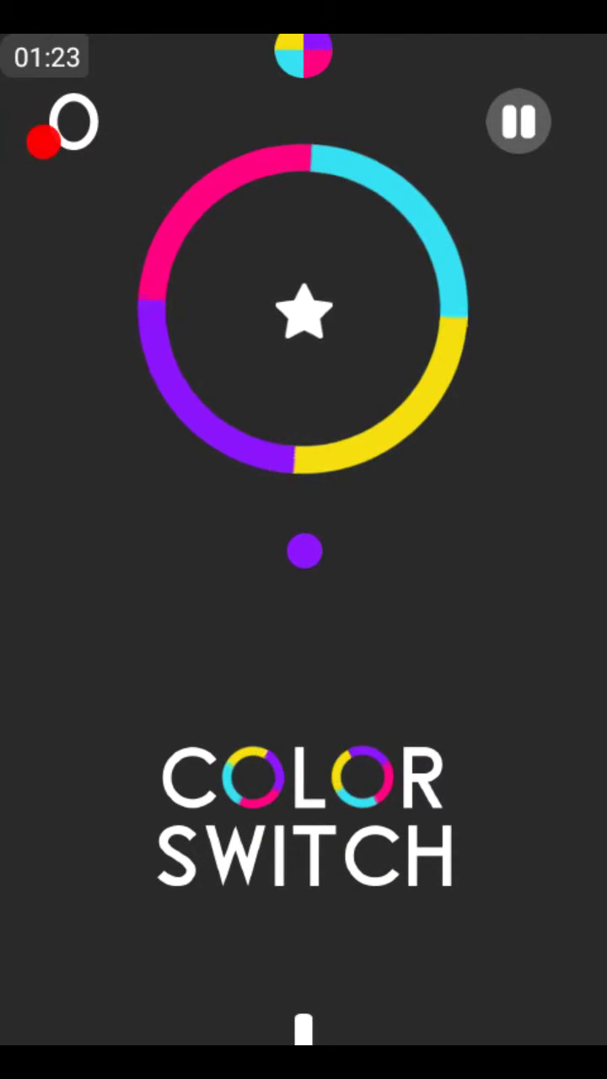
left_click(304, 758)
left_click(303, 758)
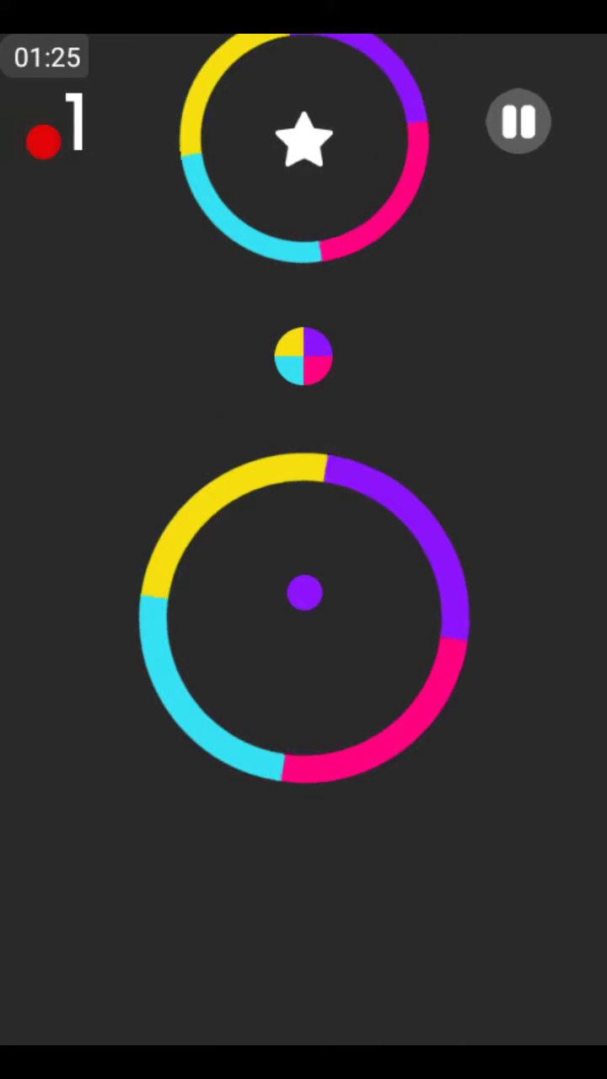
left_click(303, 759)
left_click(303, 758)
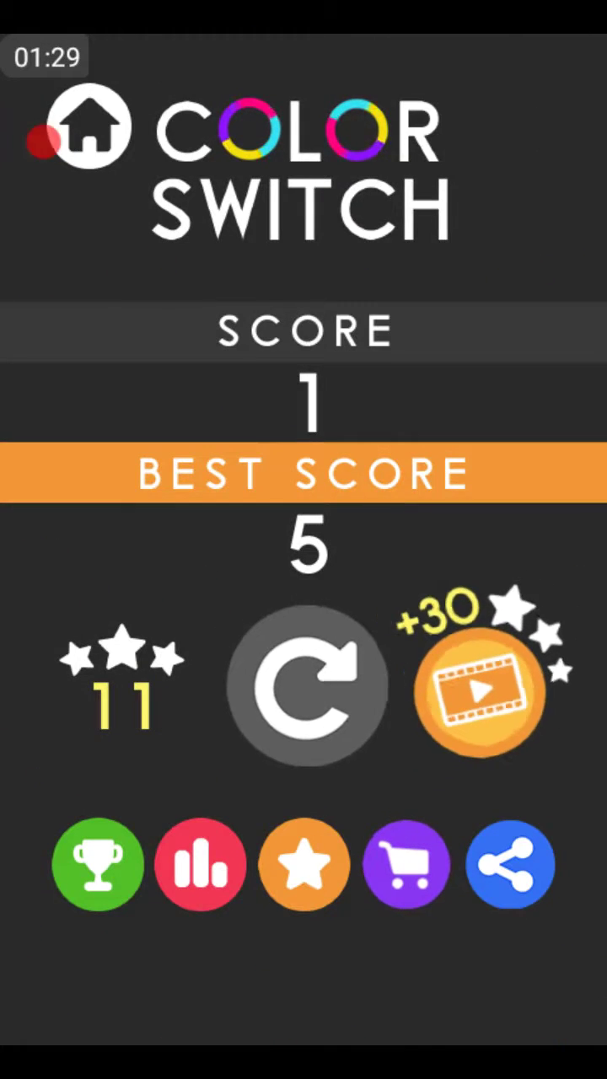
Restart, collect the first star and turn the ball yellow before the run ends
left_click(303, 683)
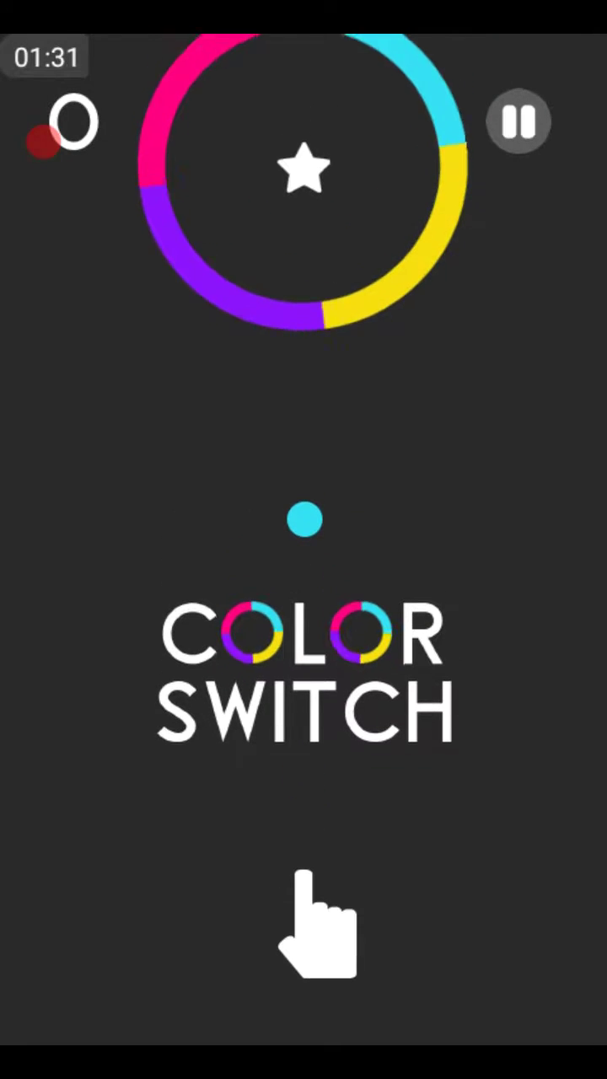
left_click(303, 758)
left_click(304, 759)
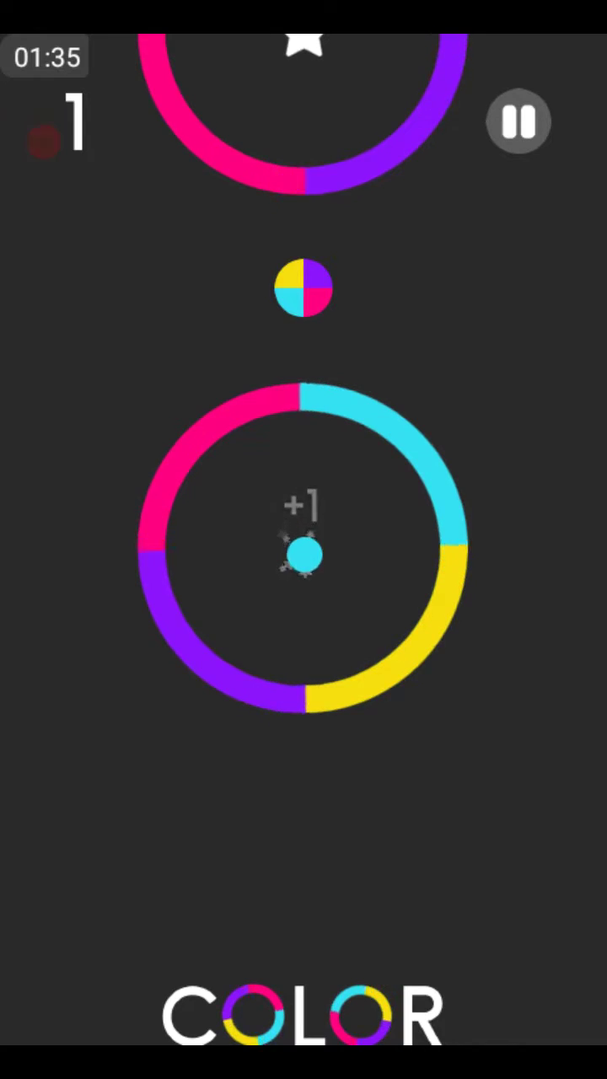
left_click(304, 759)
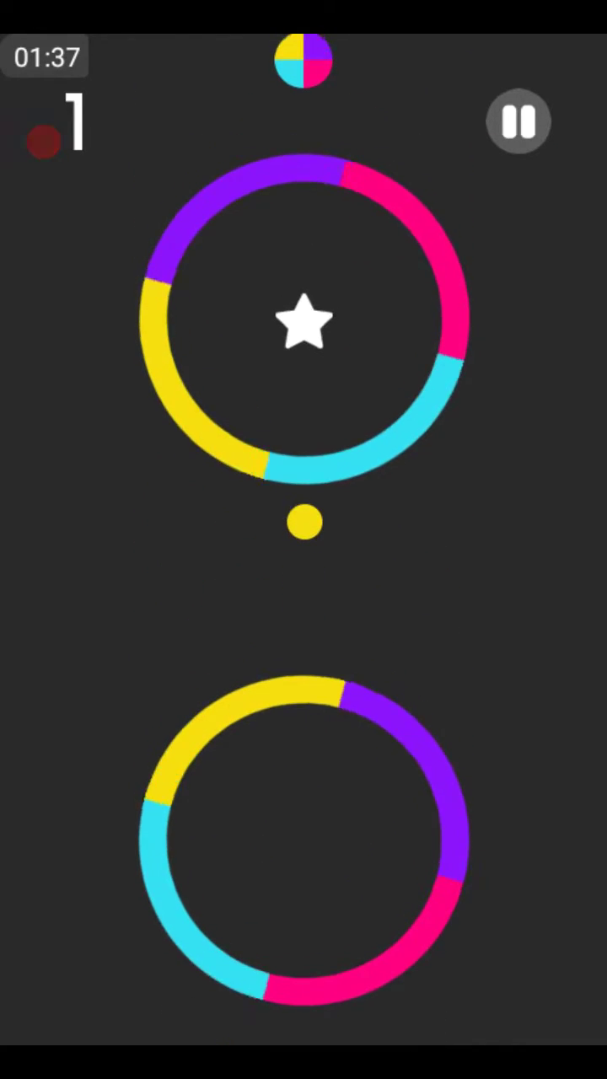
left_click(304, 758)
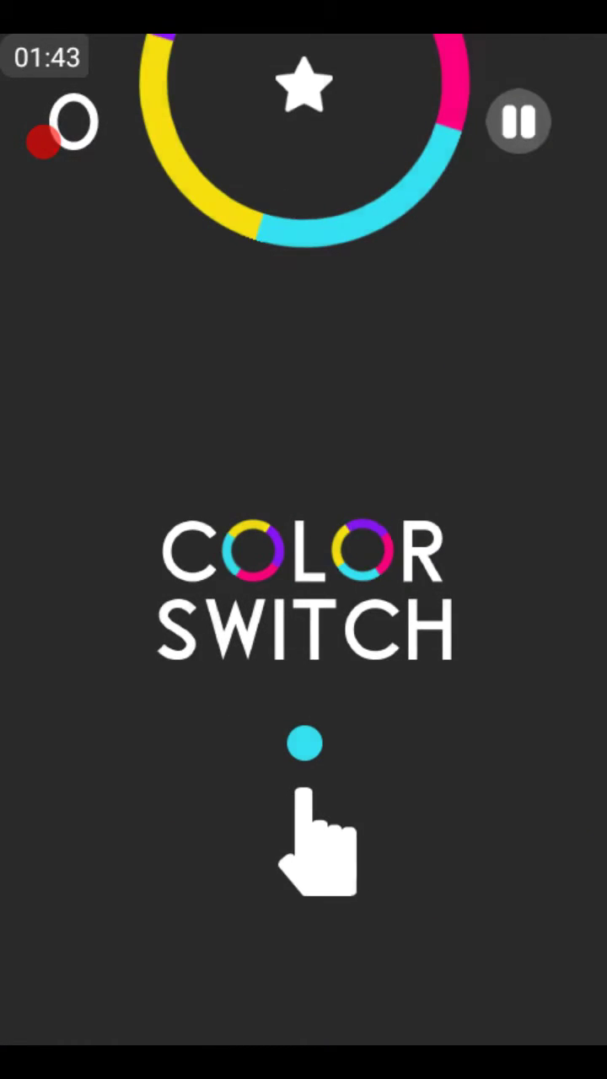
Score 3, clear the infinity obstacle, then crash at the rotating square
left_click(304, 835)
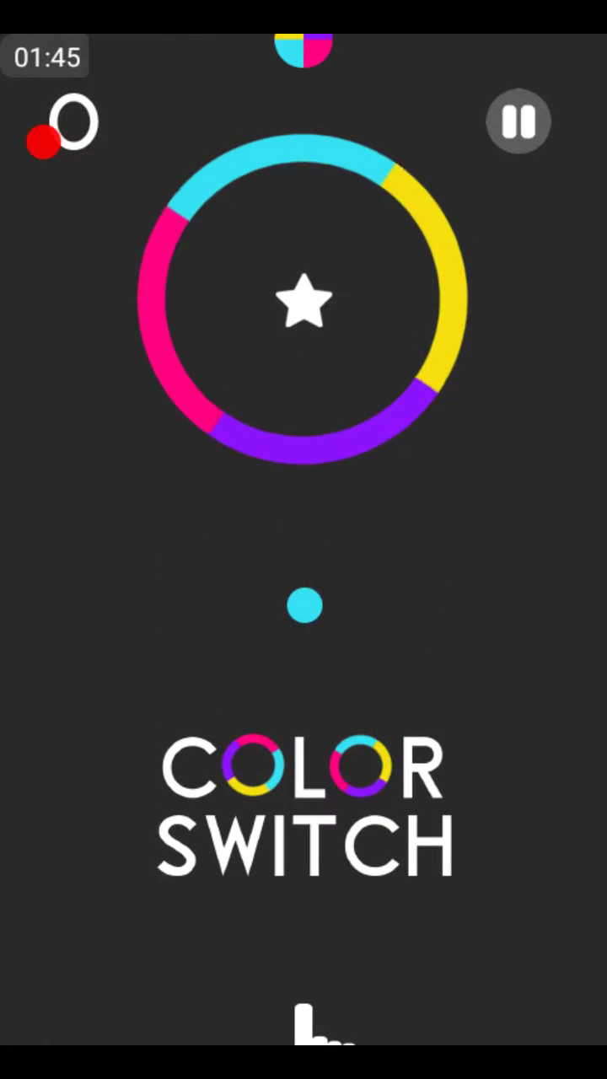
left_click(303, 834)
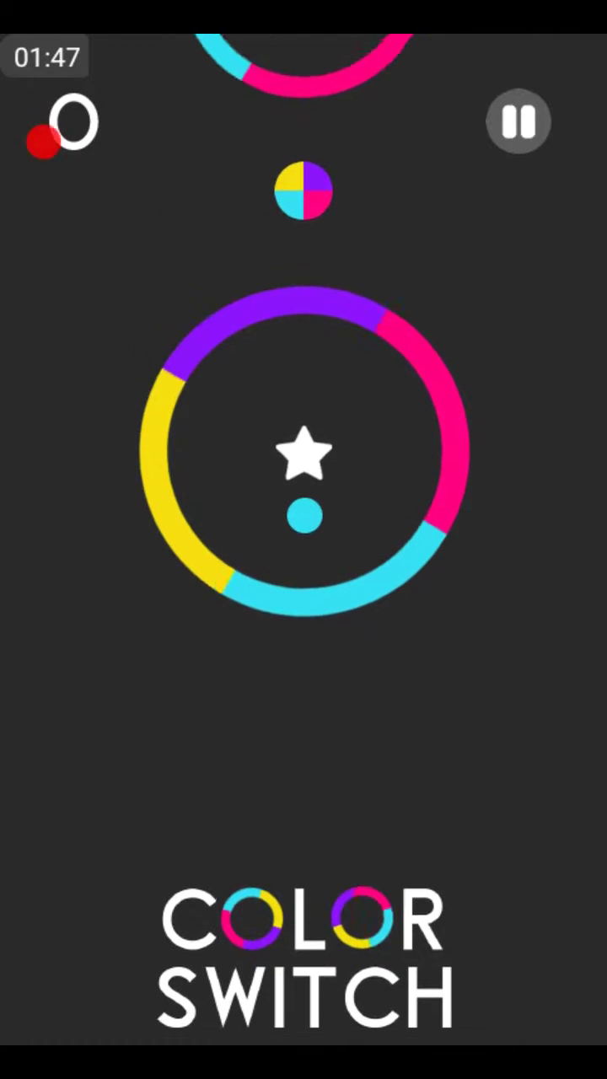
left_click(303, 834)
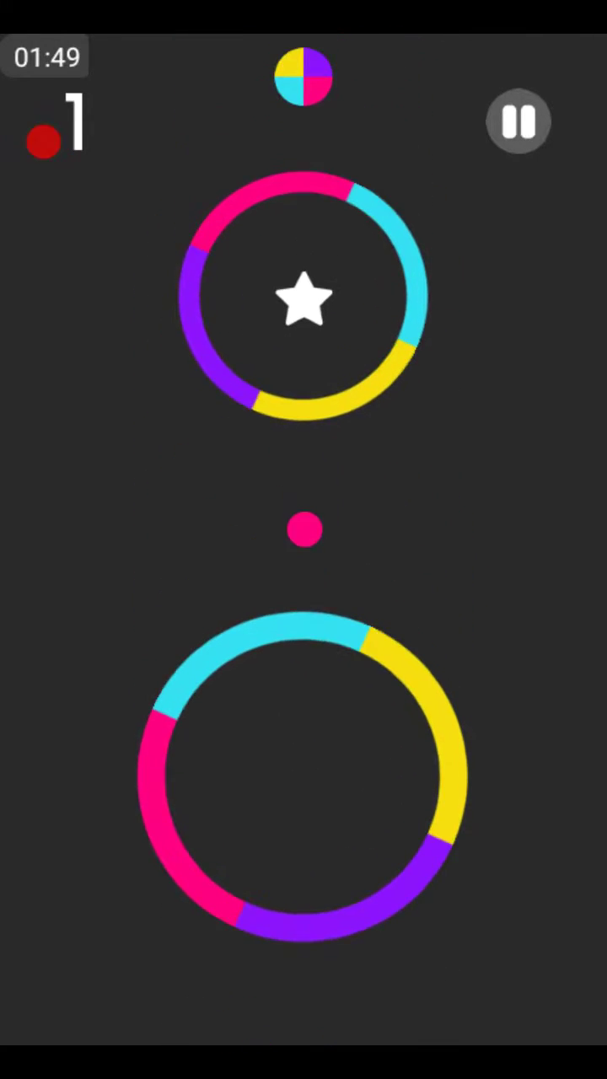
left_click(303, 834)
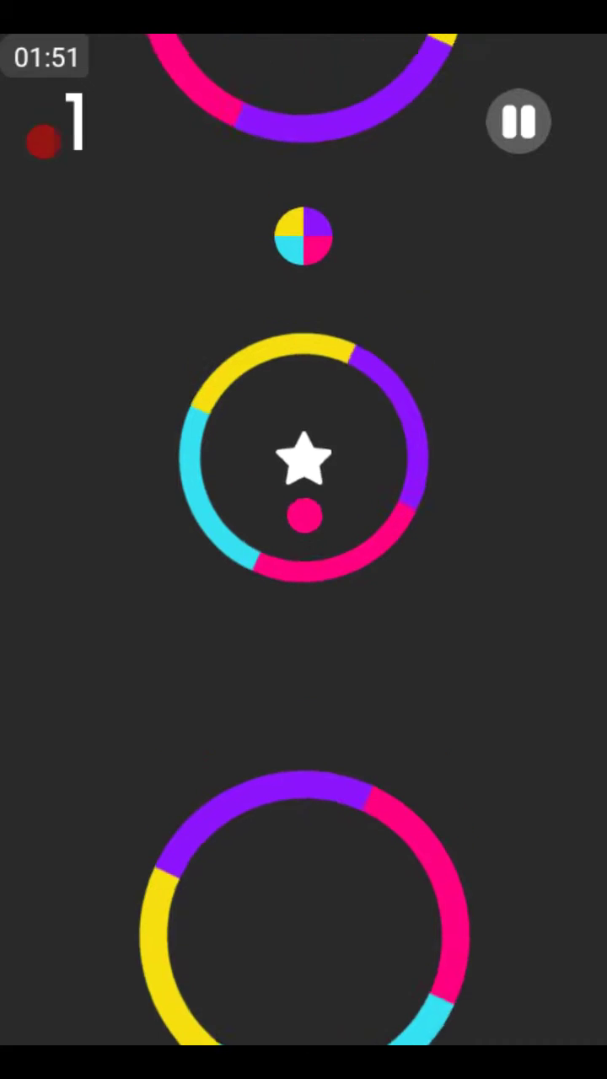
left_click(303, 834)
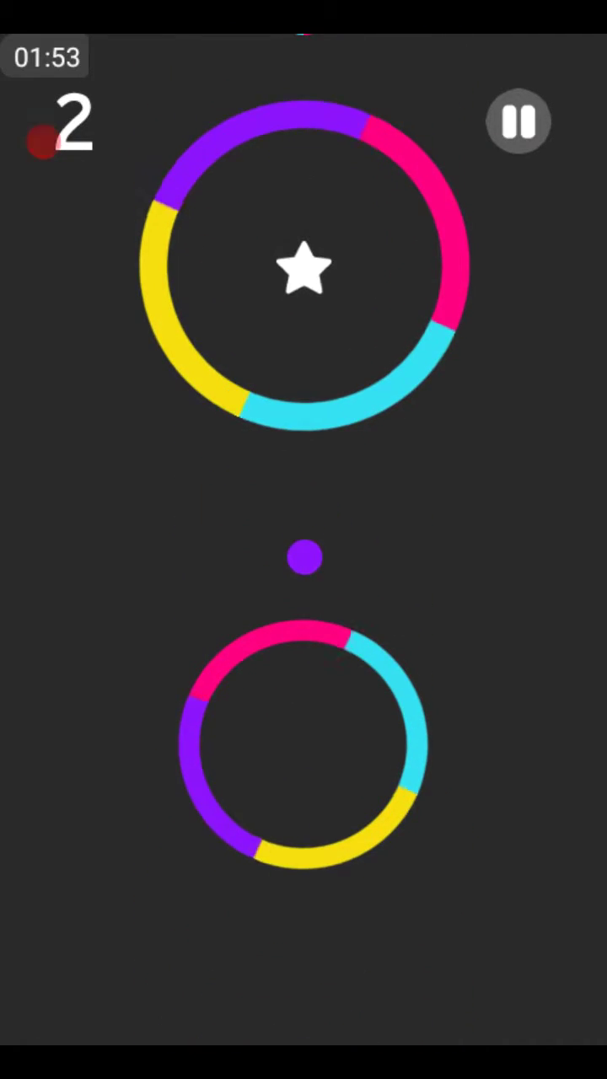
left_click(303, 834)
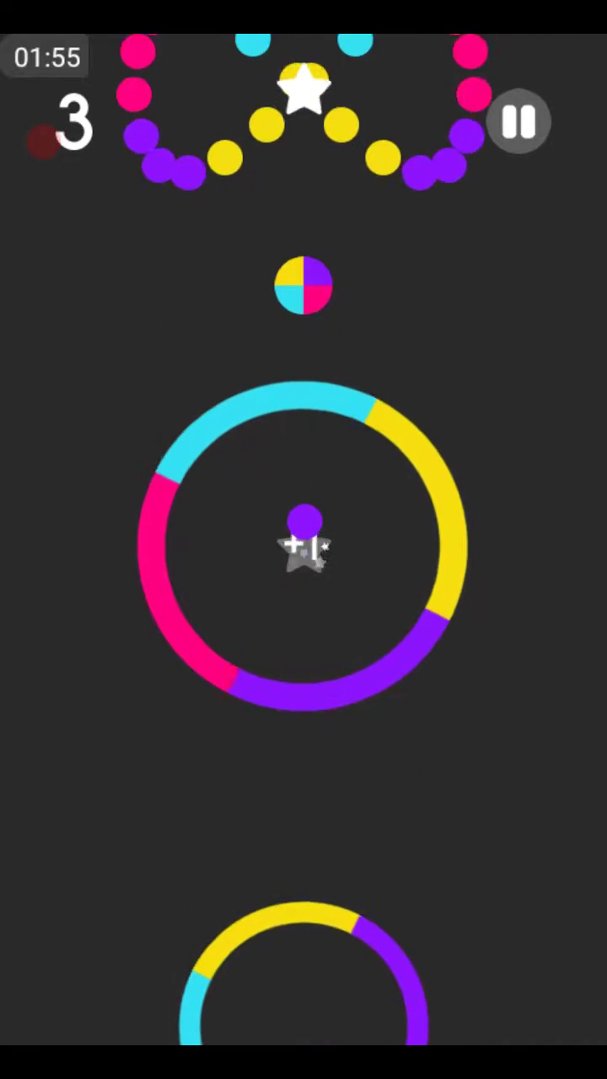
left_click(303, 835)
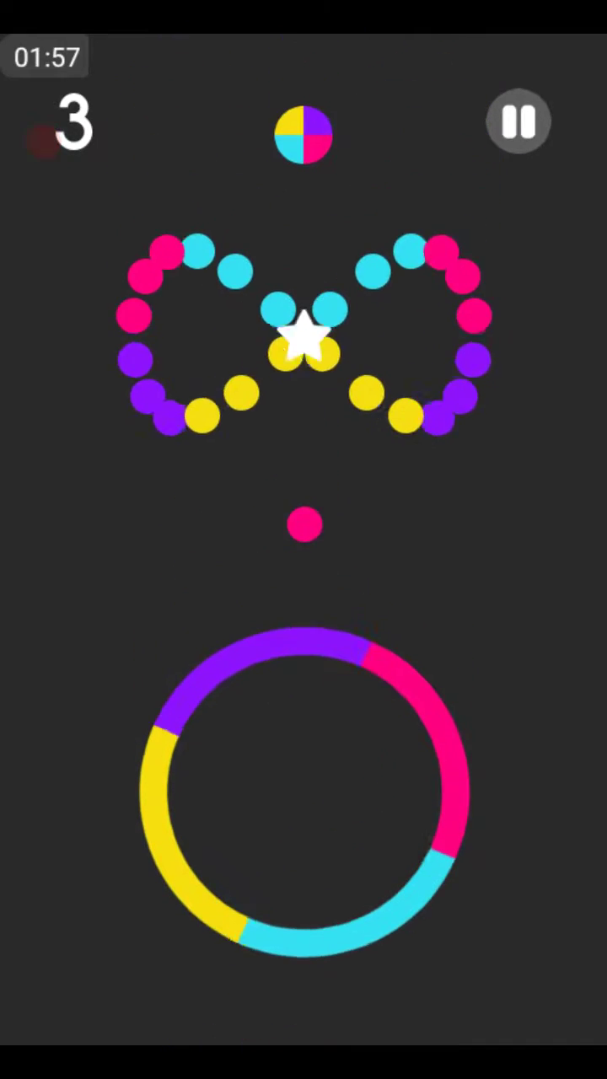
left_click(303, 835)
left_click(303, 834)
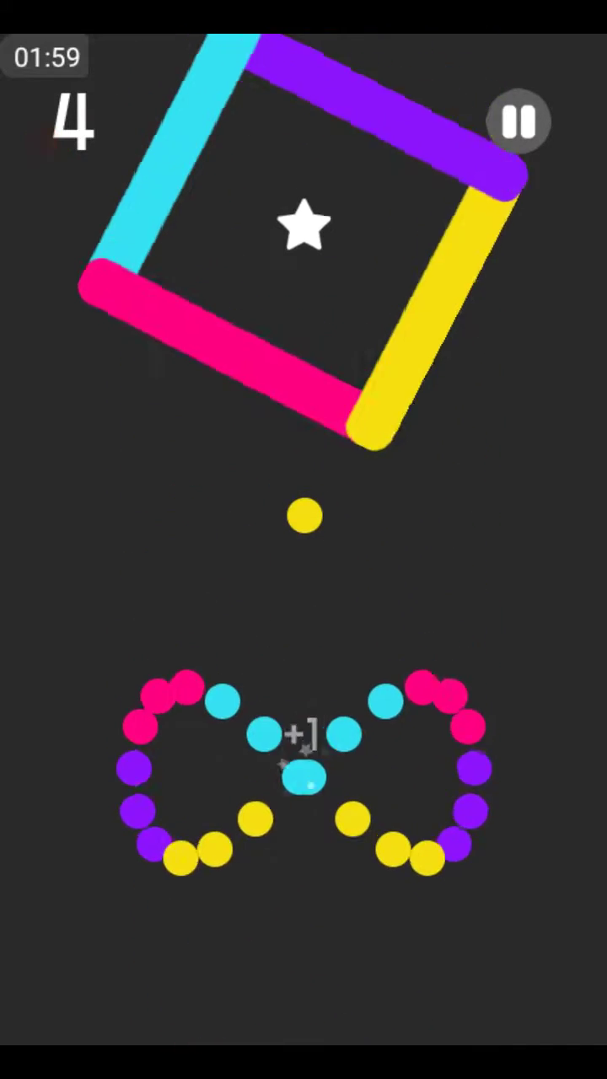
left_click(304, 835)
left_click(303, 835)
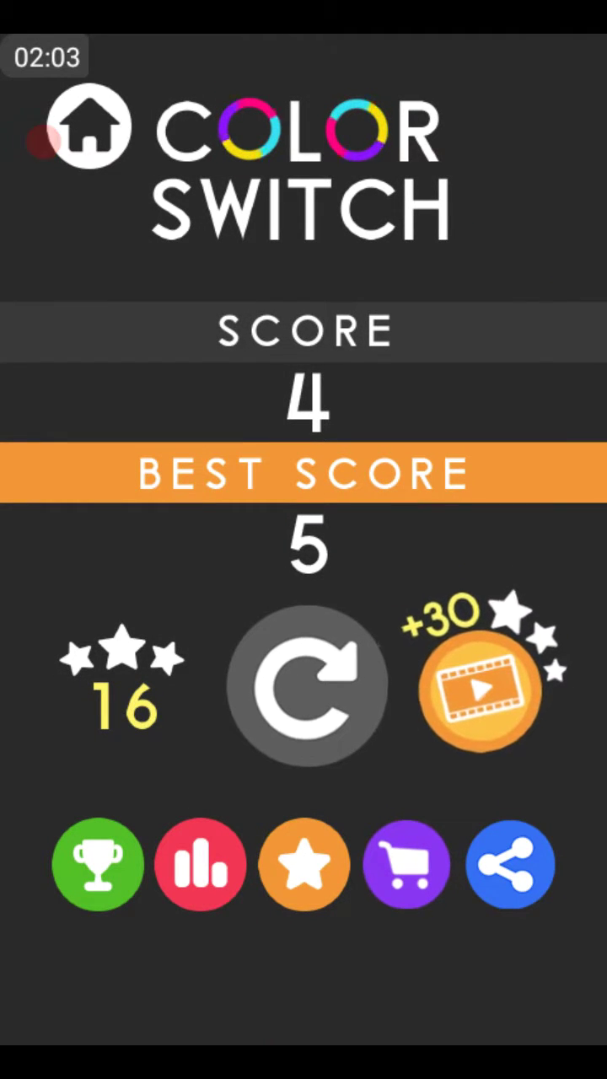
Restart and climb through two rings and colour changers, reaching a score of 3
left_click(307, 683)
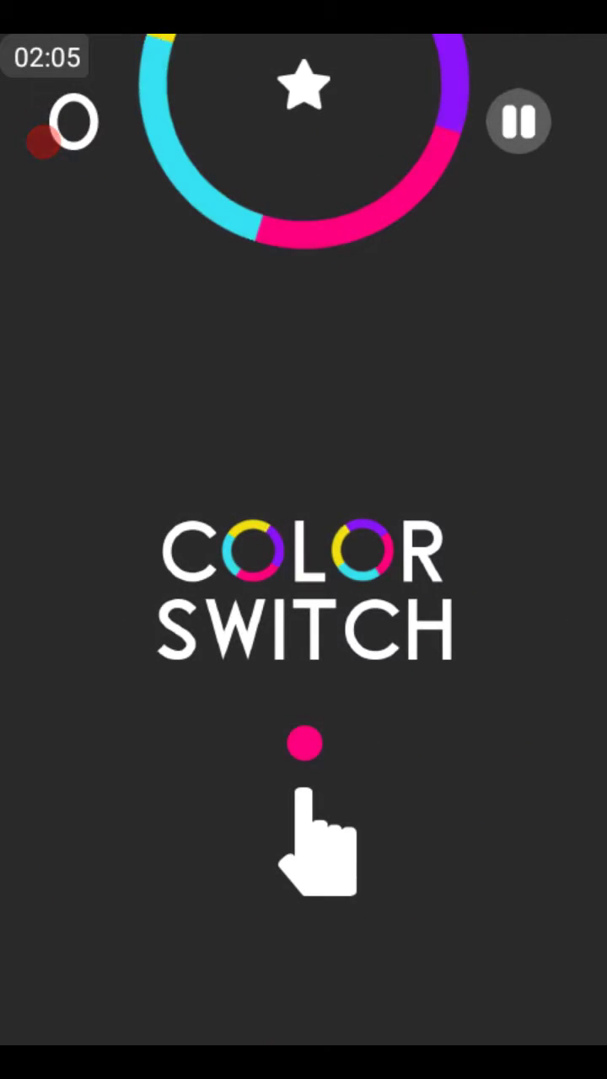
left_click(303, 835)
left_click(303, 834)
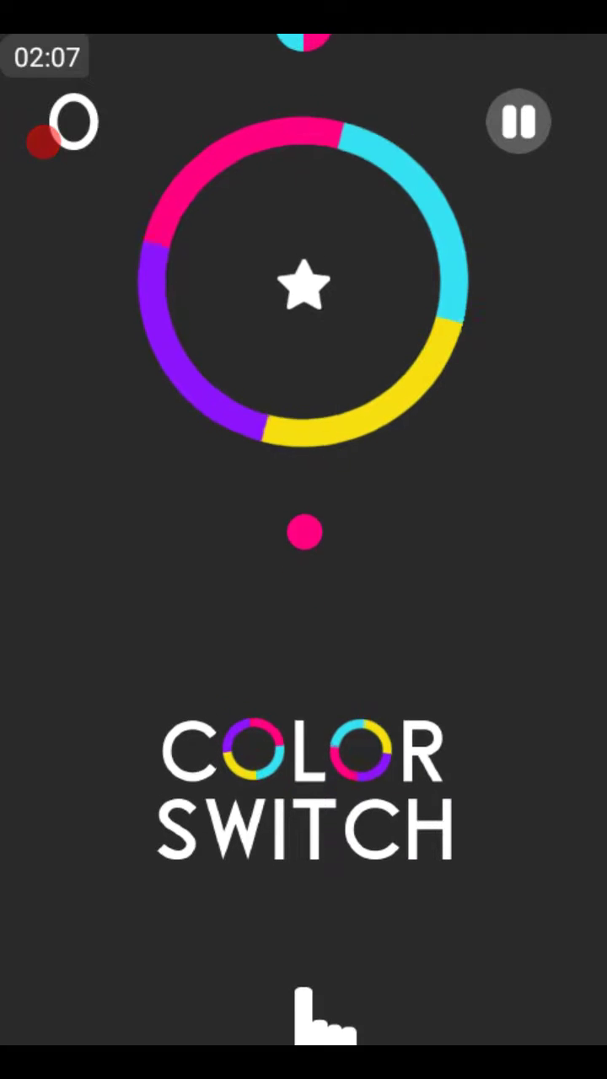
left_click(304, 835)
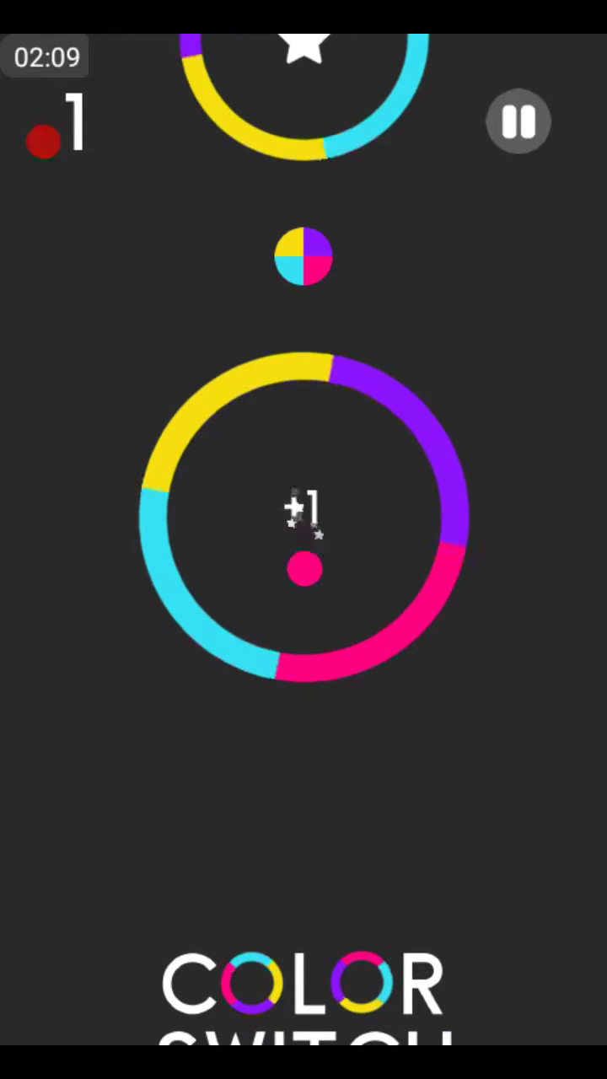
left_click(303, 835)
left_click(304, 834)
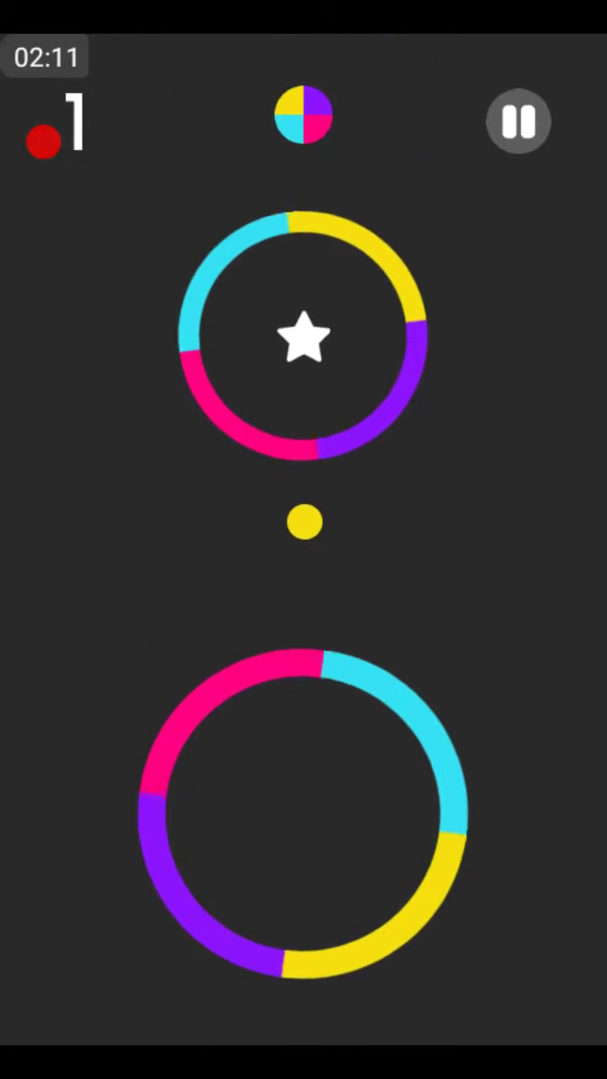
left_click(303, 835)
left_click(304, 834)
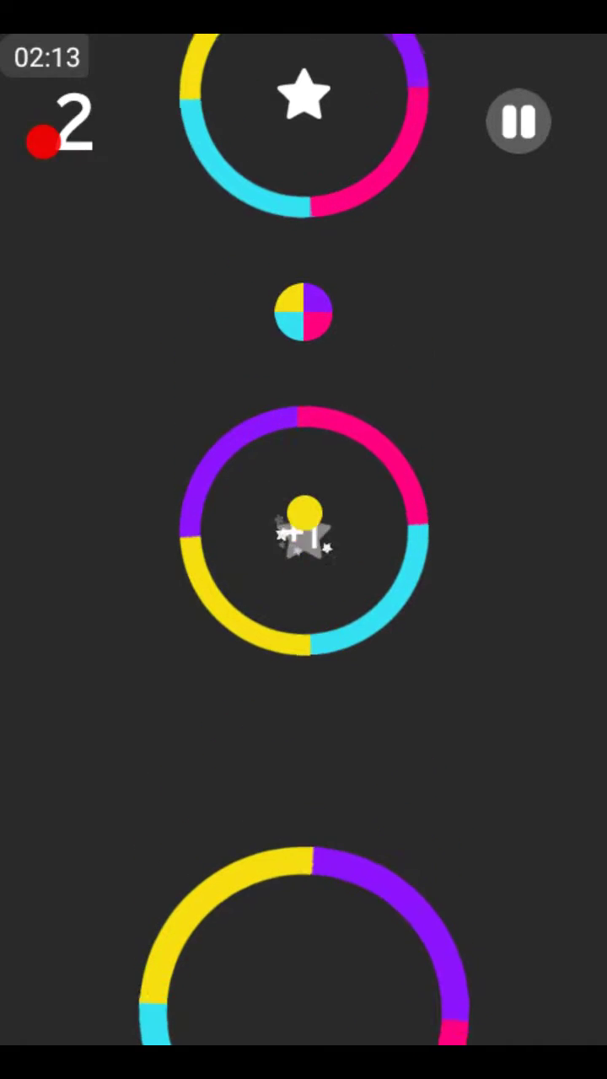
left_click(303, 834)
left_click(303, 834)
left_click(304, 834)
left_click(303, 835)
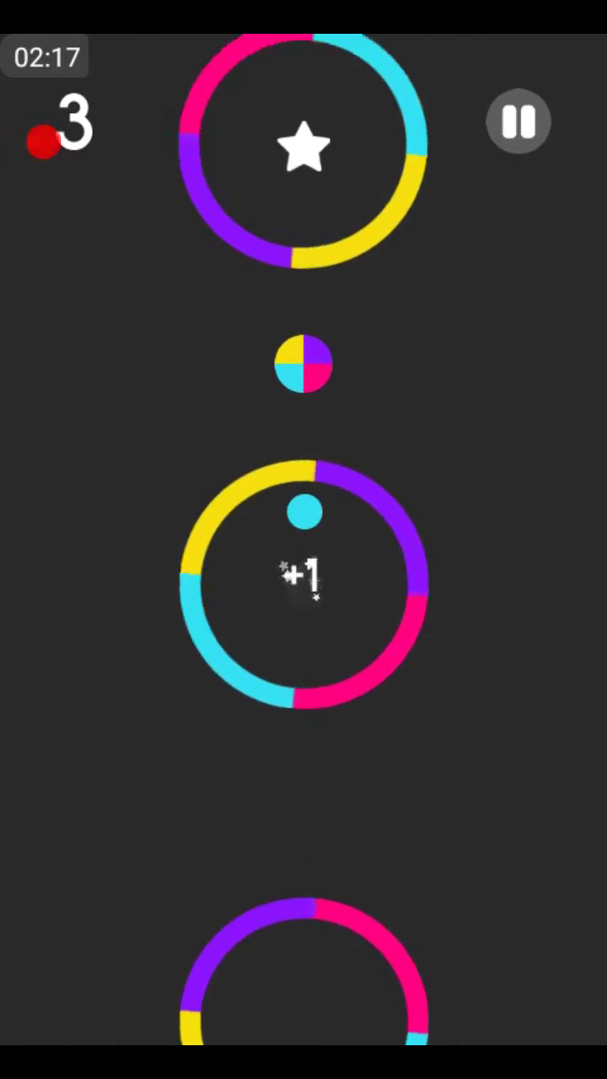
left_click(304, 835)
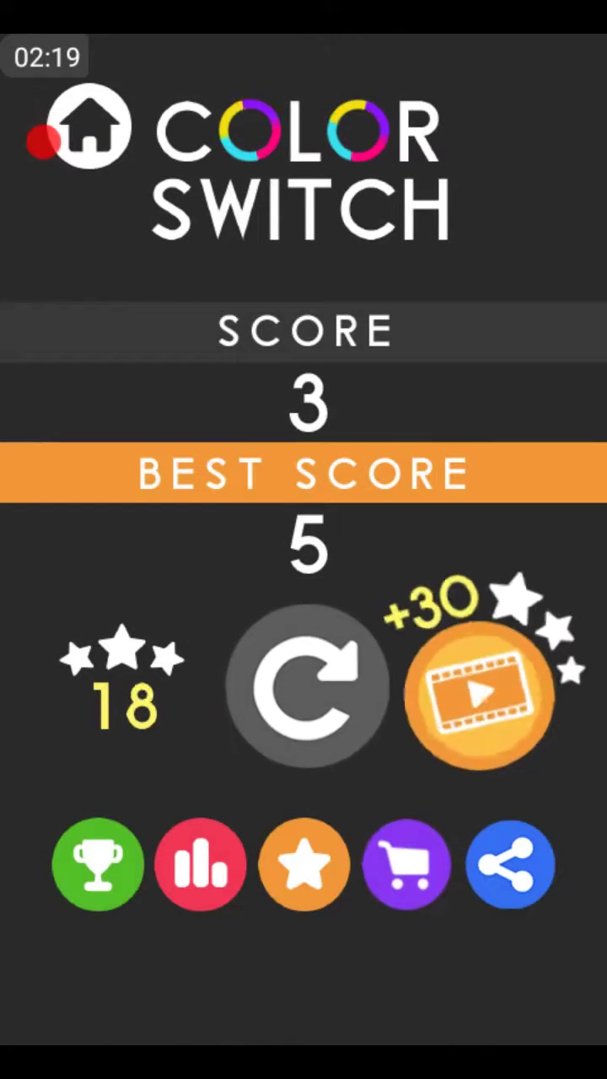
Restart and collect three stars through the rotating rings, reaching a score of 3
left_click(304, 687)
left_click(304, 834)
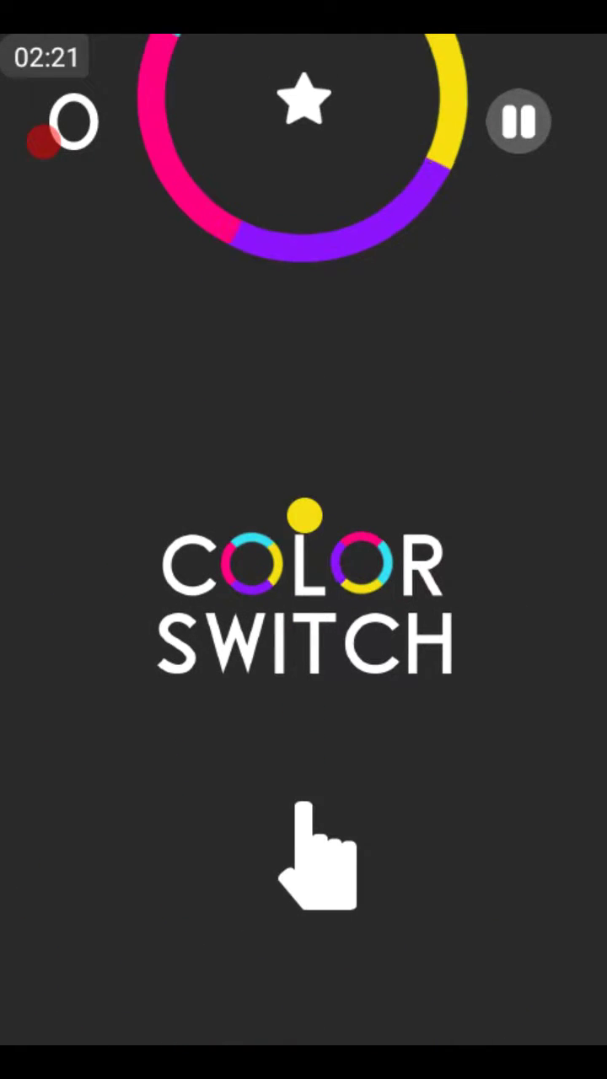
left_click(303, 835)
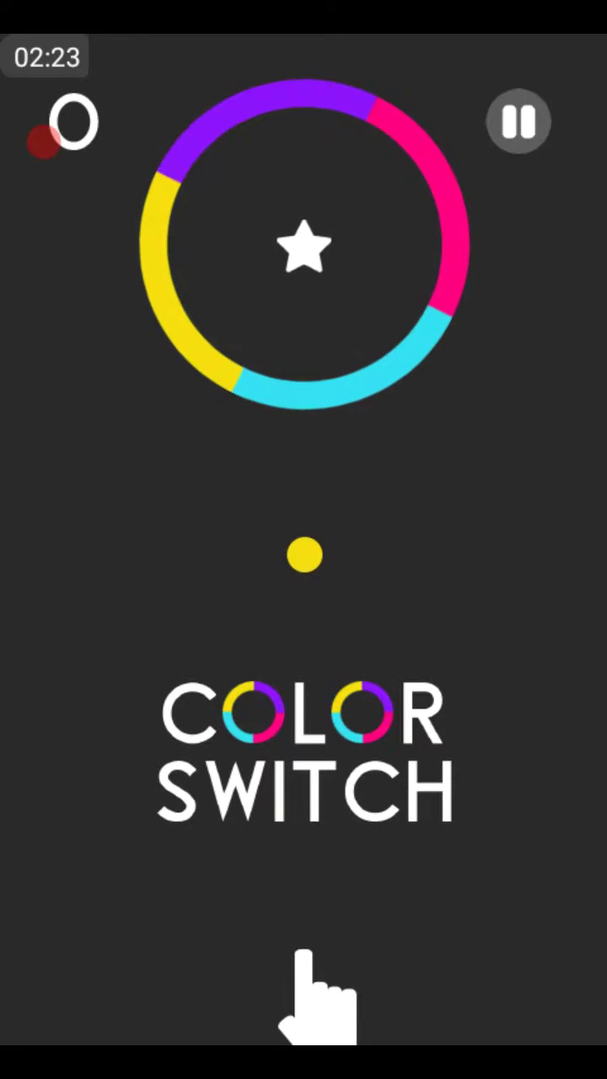
left_click(303, 835)
left_click(303, 834)
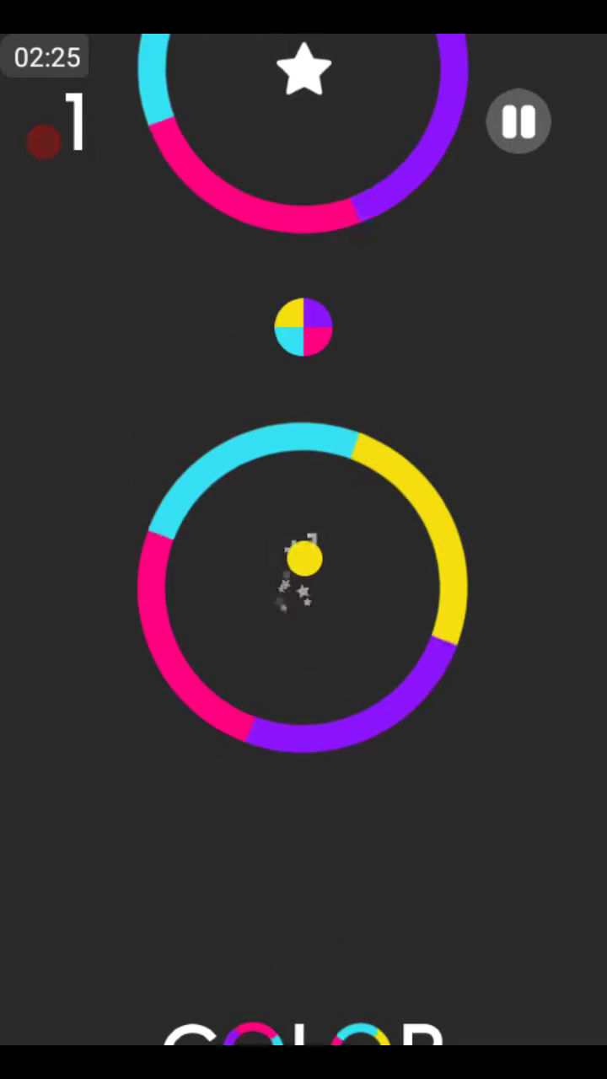
left_click(303, 834)
left_click(304, 835)
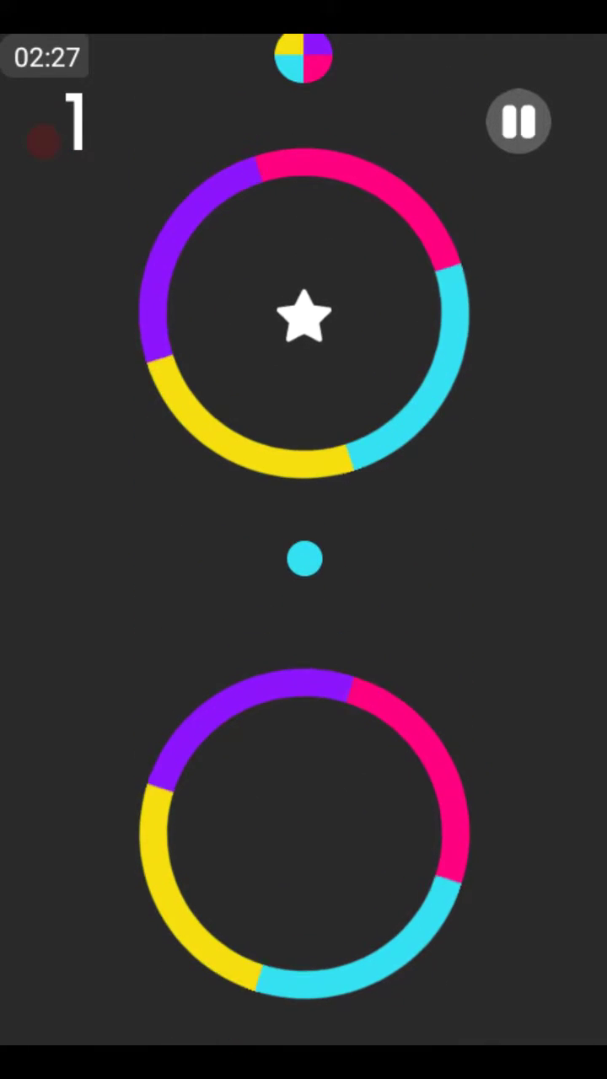
left_click(304, 834)
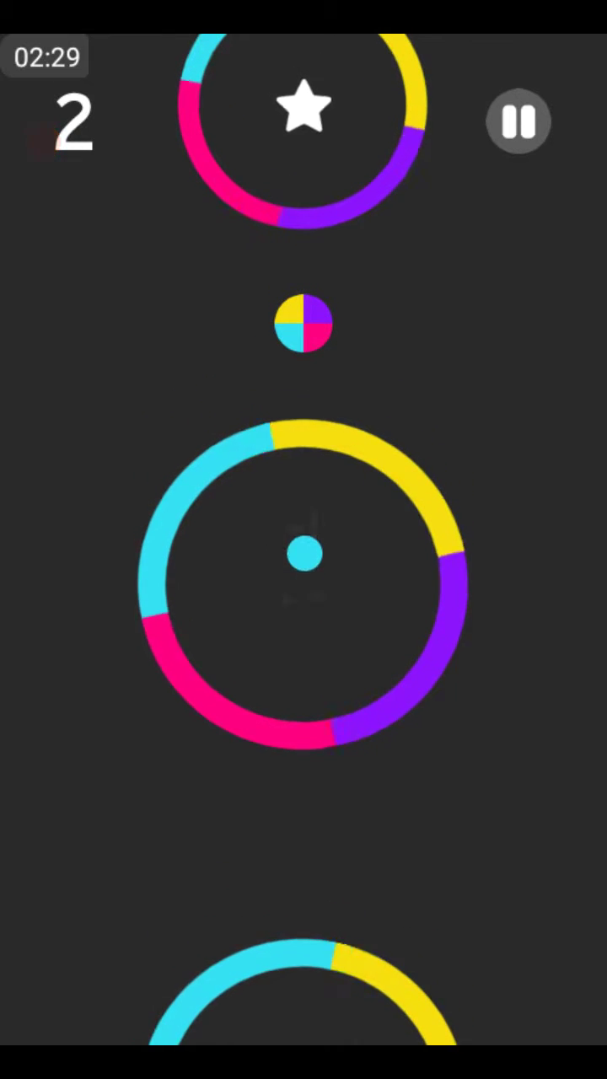
left_click(304, 835)
left_click(303, 835)
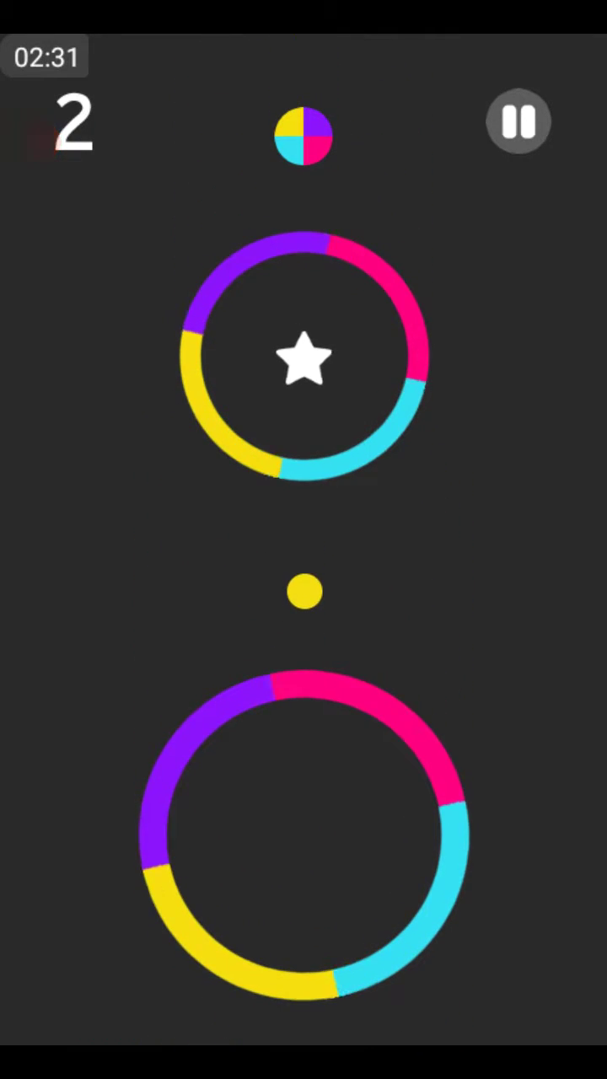
left_click(303, 835)
left_click(303, 834)
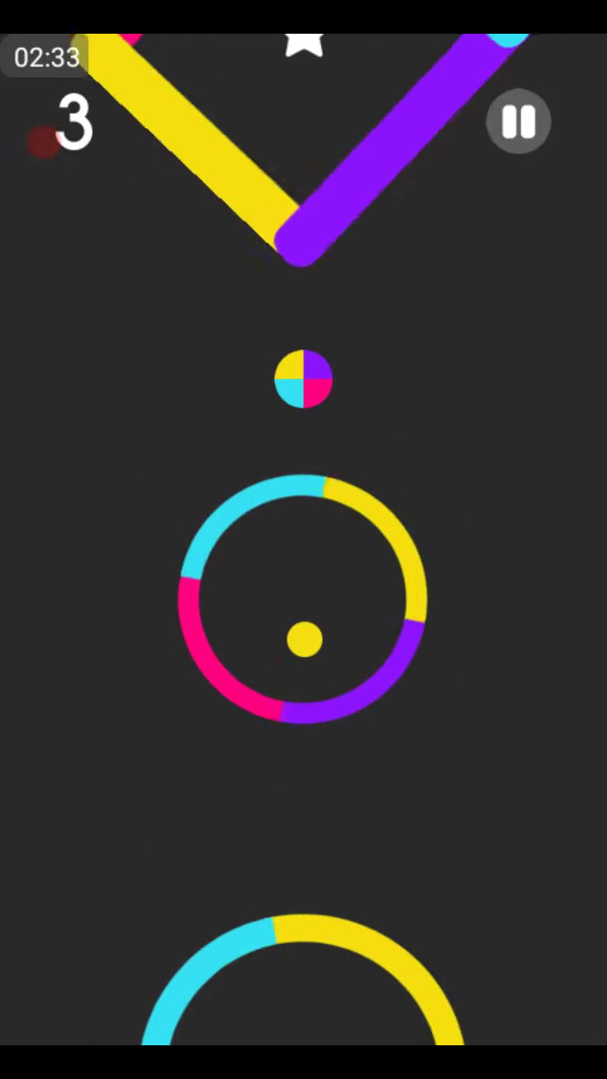
Grab the rotating square's star for 4, then collect stars past the cross wheels and circle
left_click(303, 834)
left_click(303, 834)
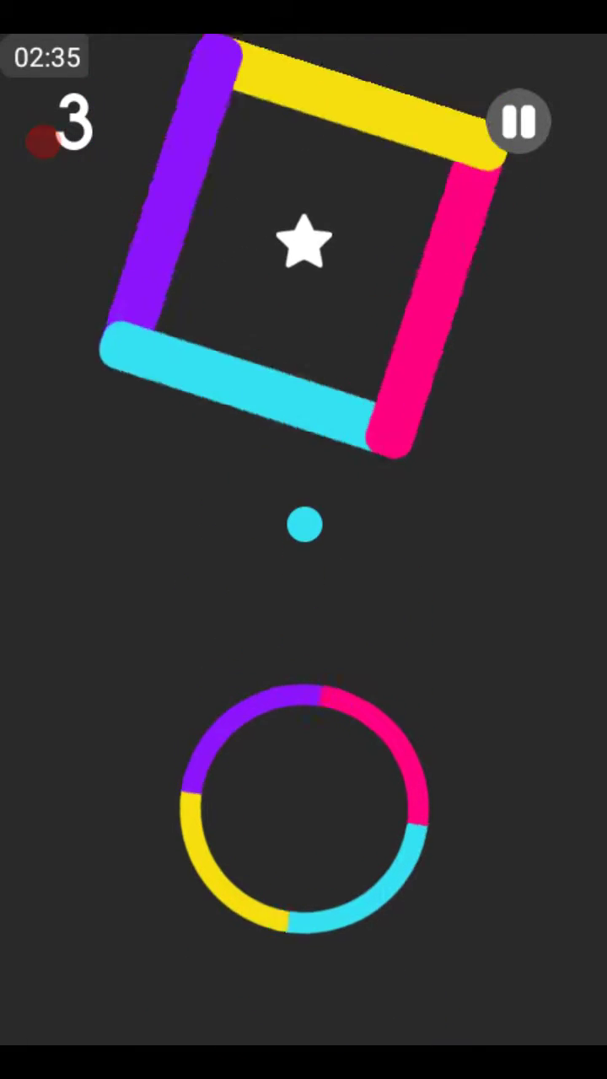
left_click(303, 834)
left_click(303, 834)
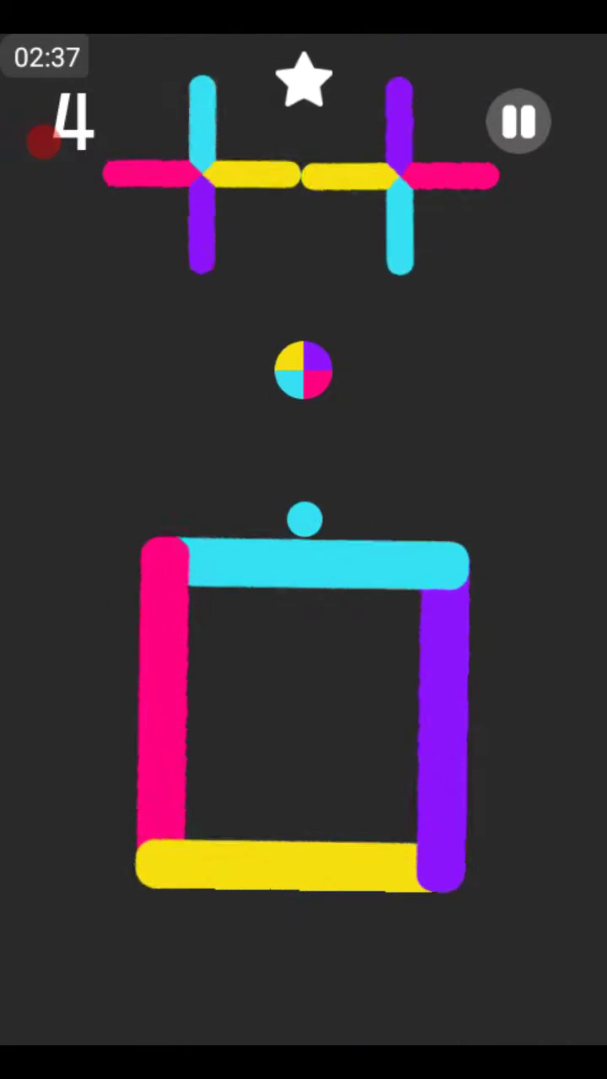
left_click(303, 835)
left_click(304, 834)
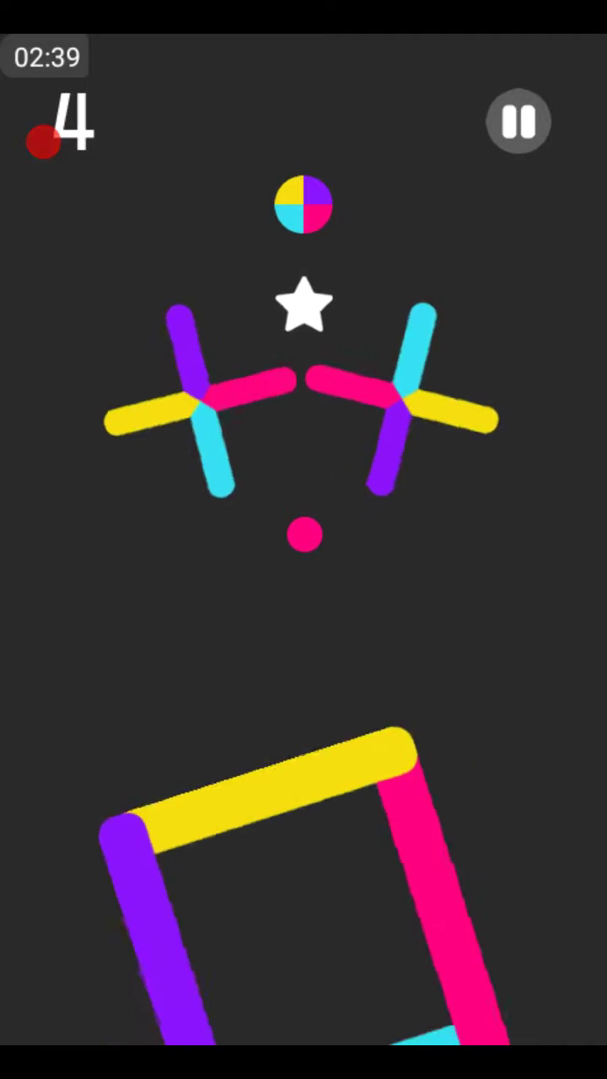
left_click(303, 834)
left_click(303, 835)
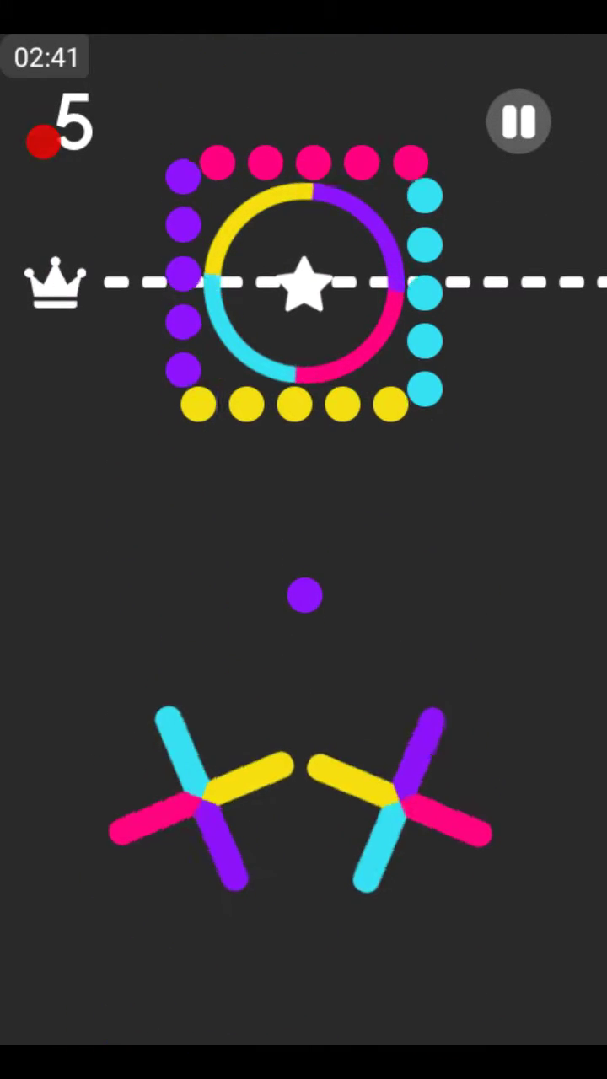
left_click(304, 835)
left_click(303, 834)
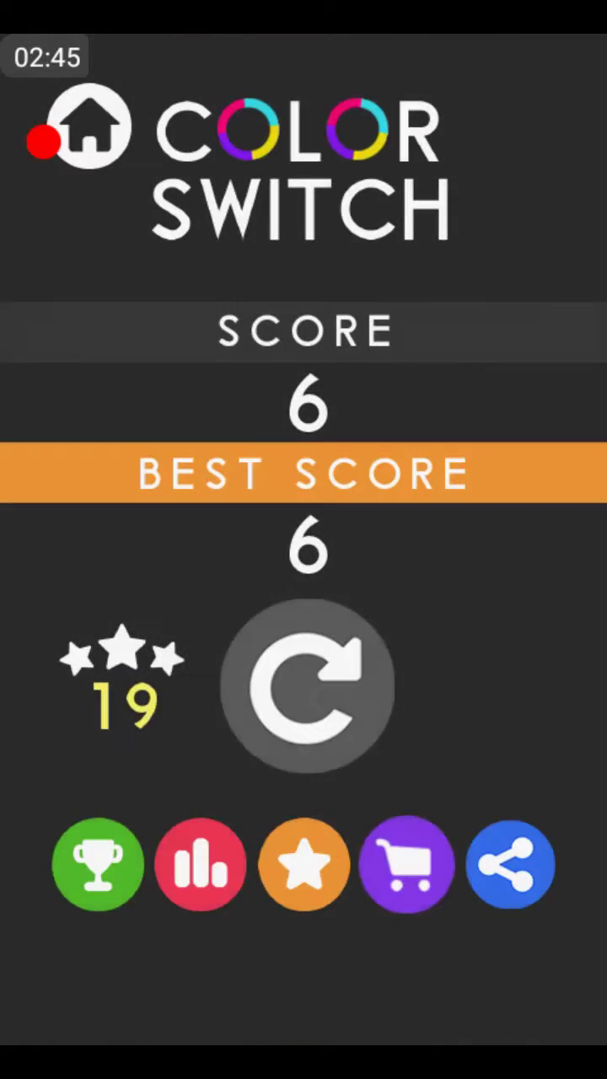
Replay and collect the stars in the first two rings, turning the ball purple
left_click(308, 687)
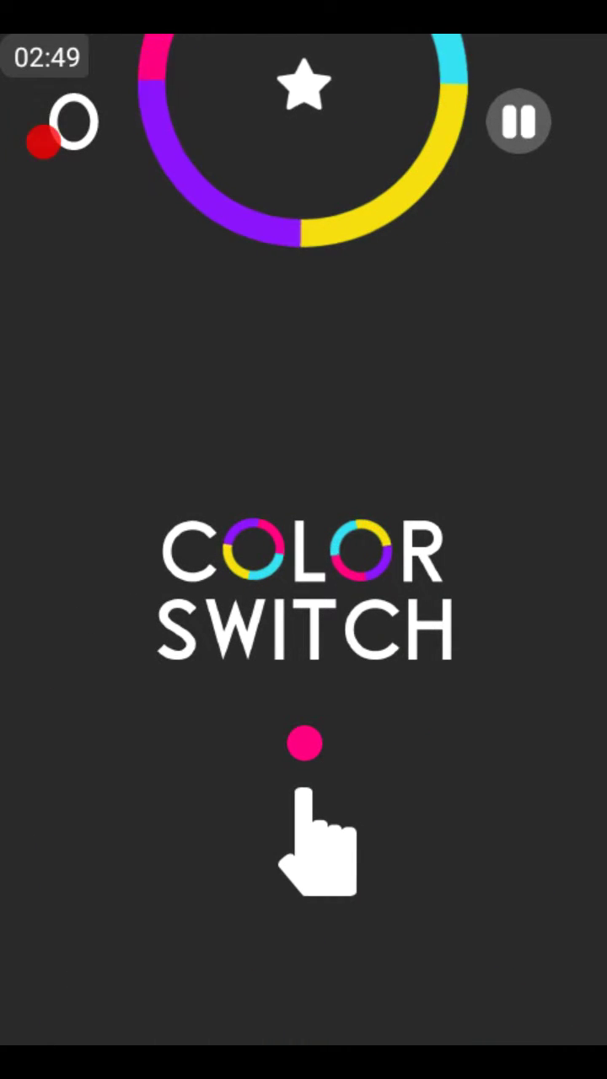
left_click(304, 835)
left_click(303, 834)
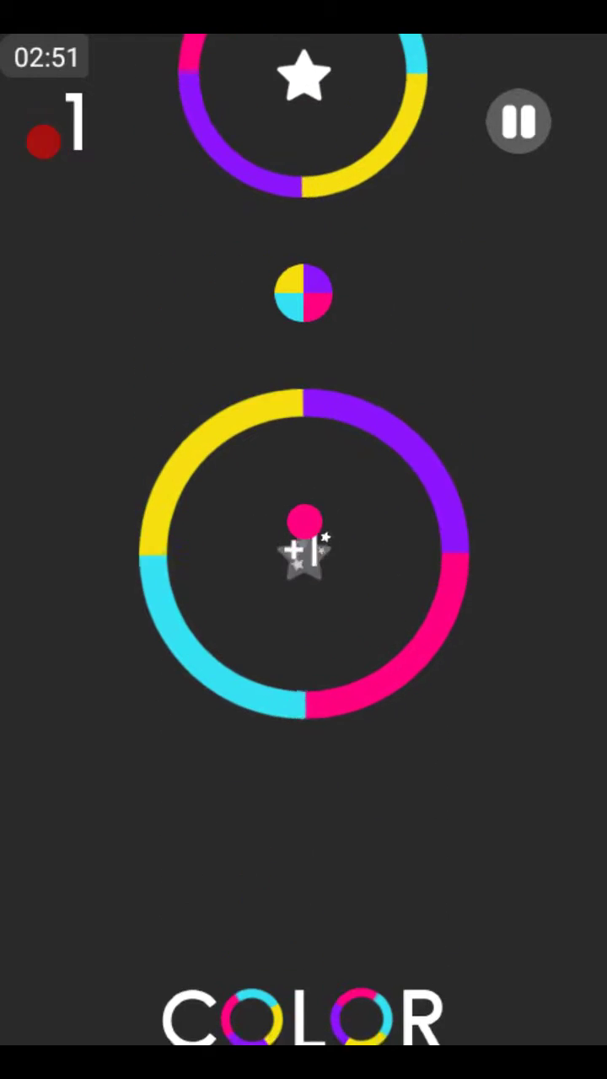
left_click(304, 759)
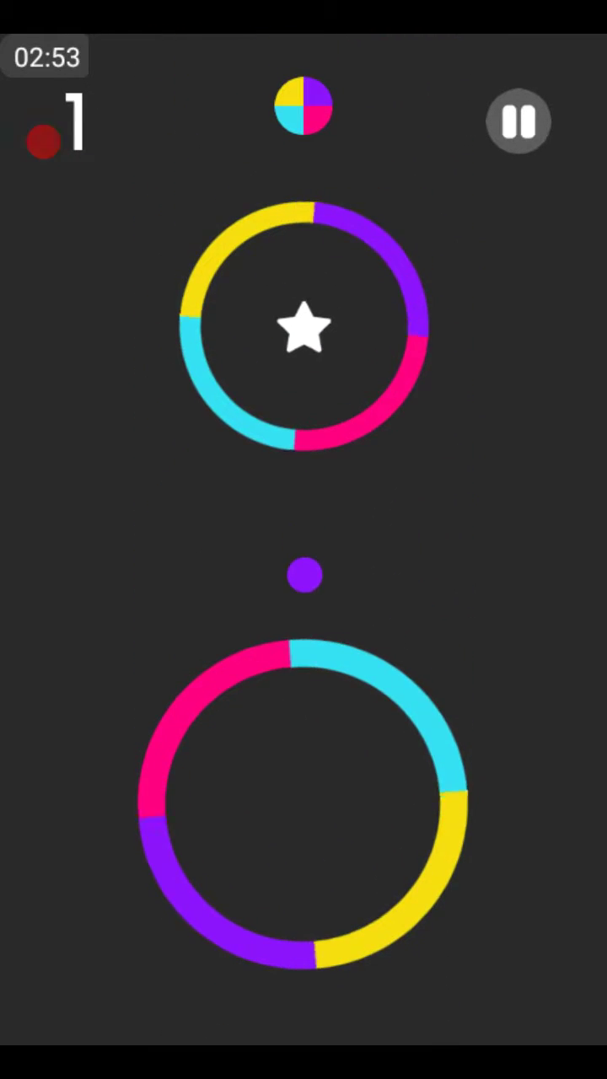
left_click(303, 759)
left_click(303, 758)
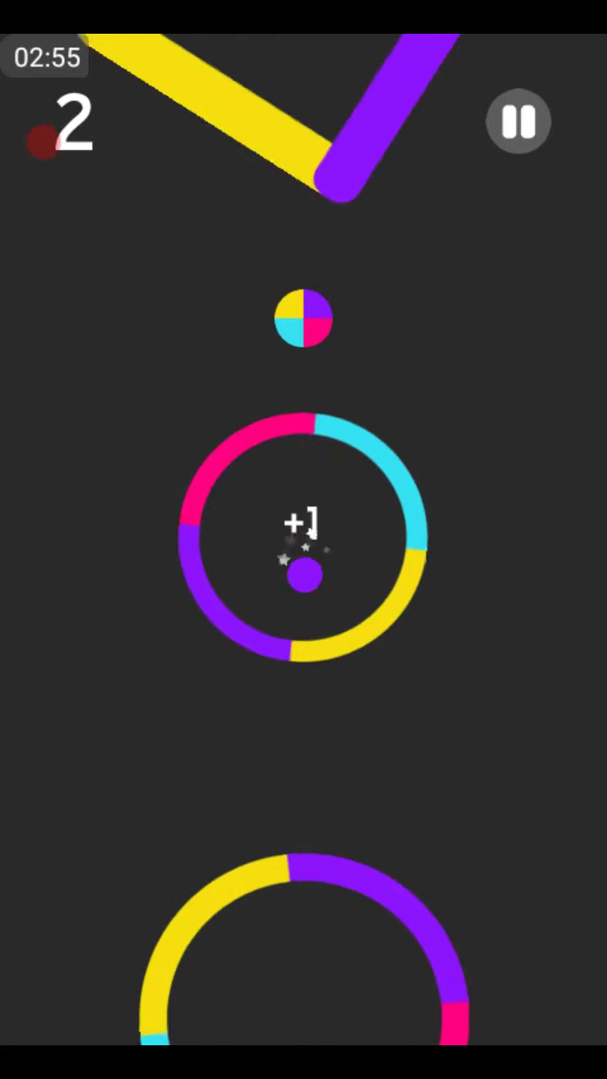
left_click(304, 759)
Turn cyan and pass the rotating square's cyan side to grab its star
left_click(304, 758)
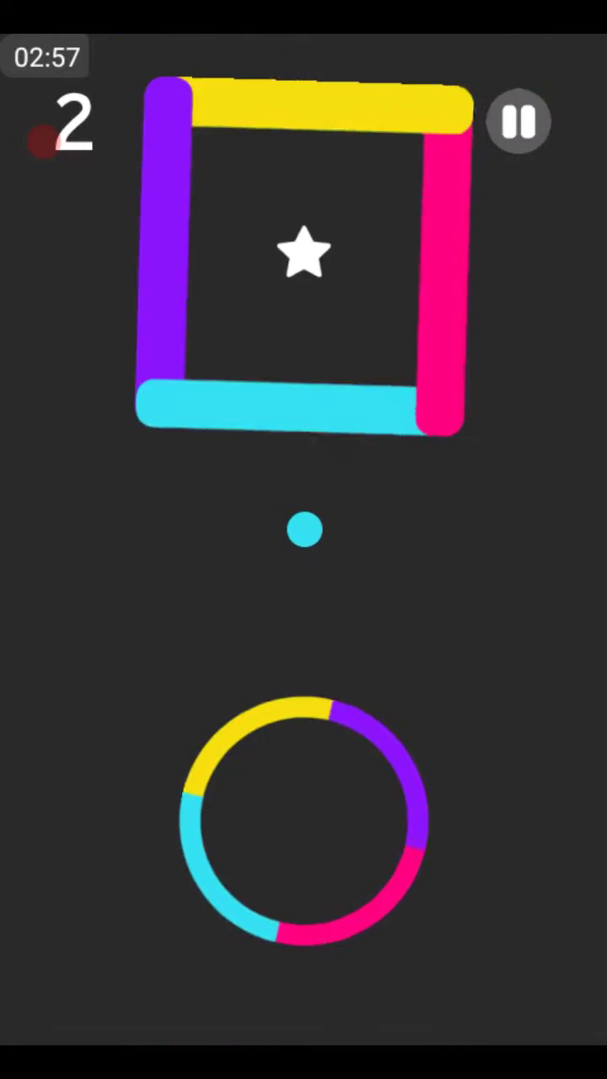
left_click(304, 759)
left_click(303, 758)
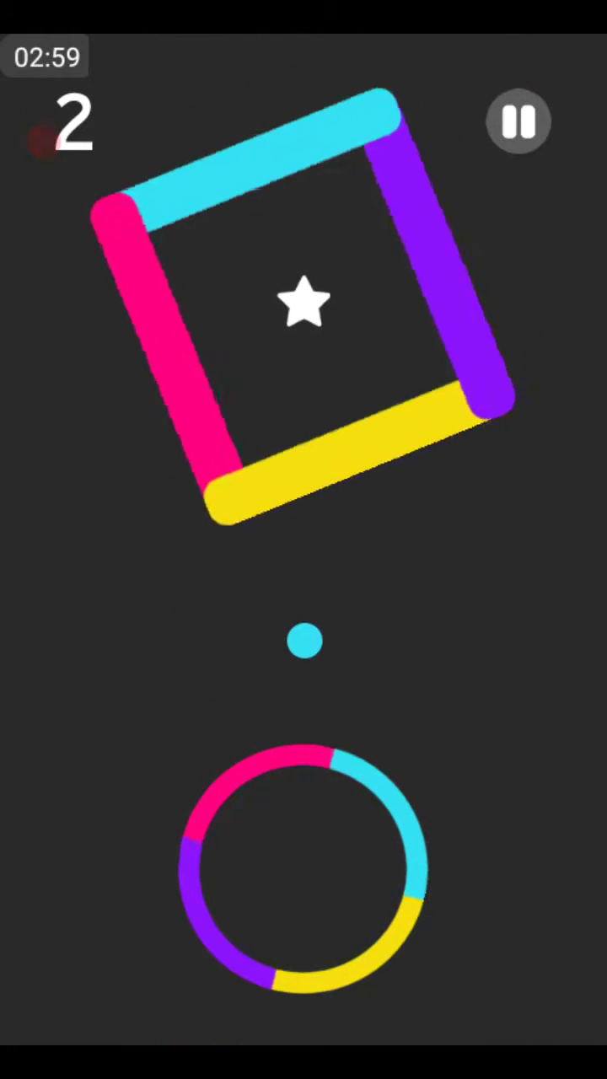
left_click(304, 759)
left_click(303, 758)
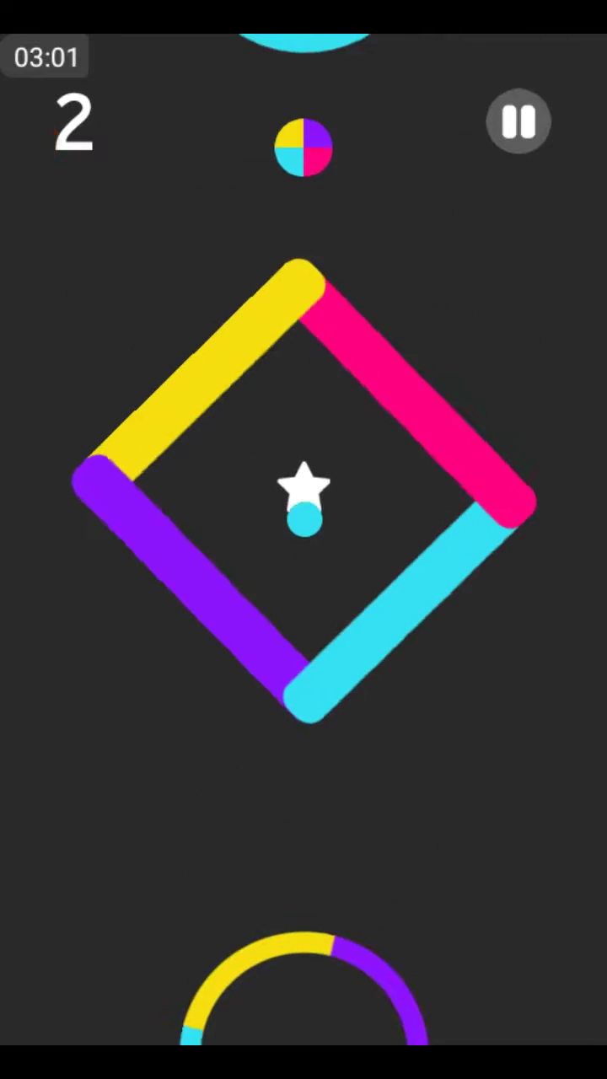
left_click(303, 759)
Collect the next ring's star, then score 1 on a new run through the first ring
left_click(304, 759)
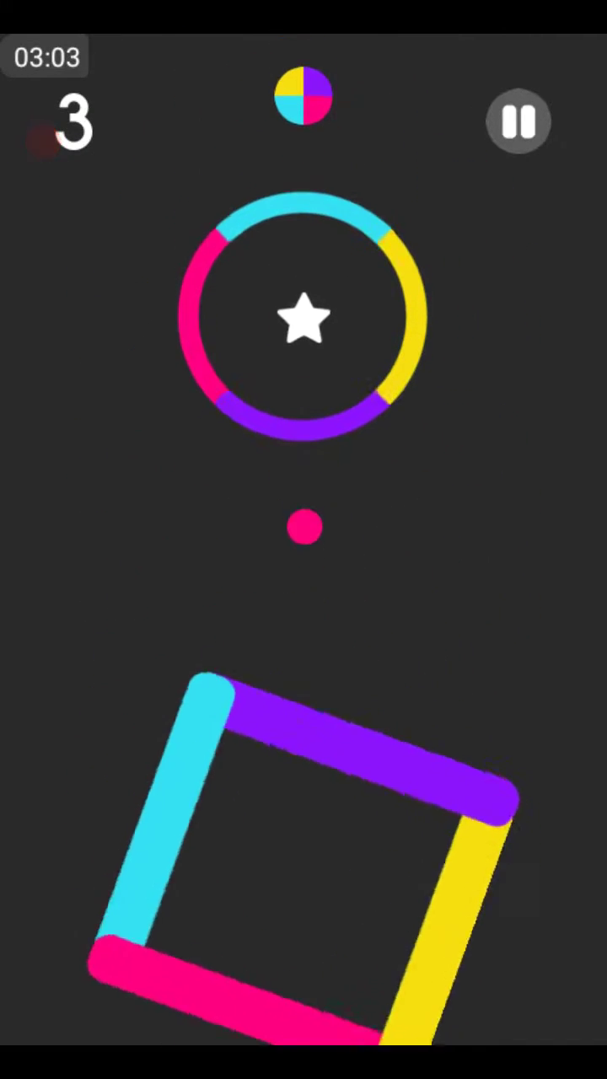
left_click(303, 758)
left_click(303, 758)
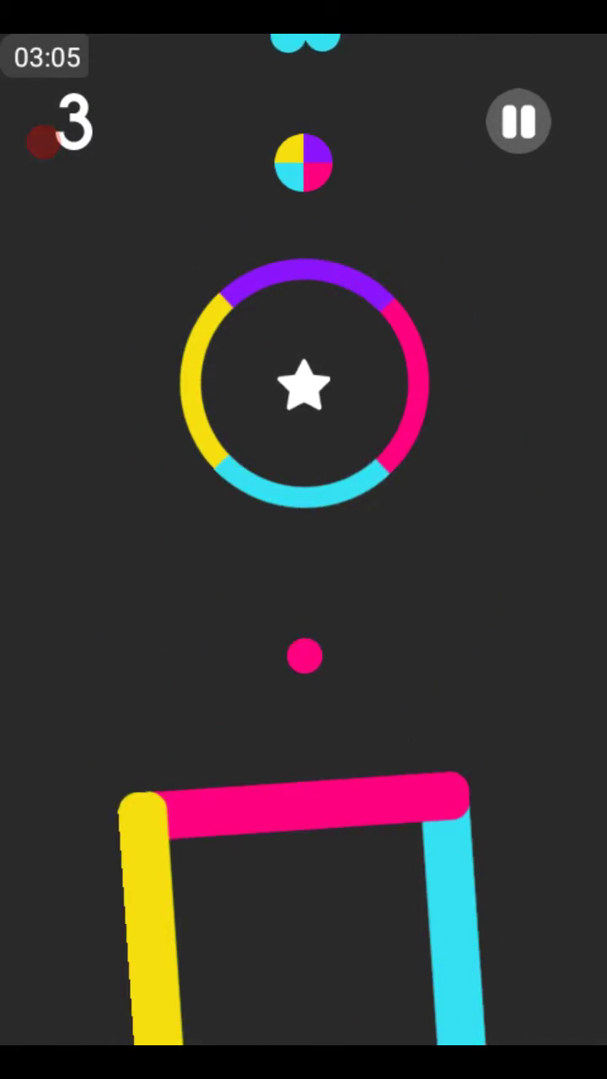
left_click(303, 759)
left_click(303, 758)
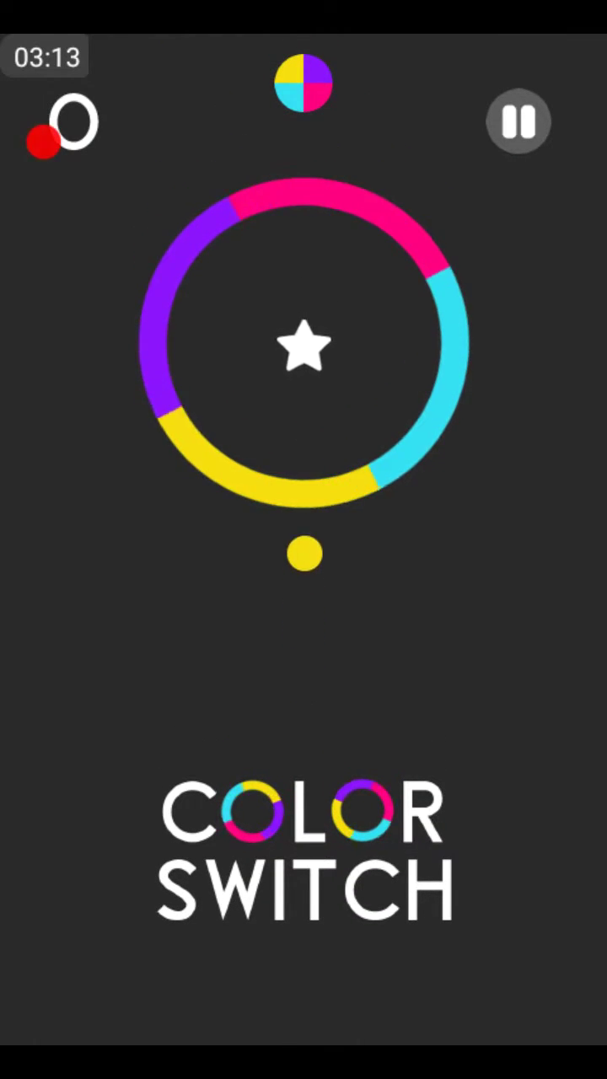
left_click(303, 759)
left_click(304, 759)
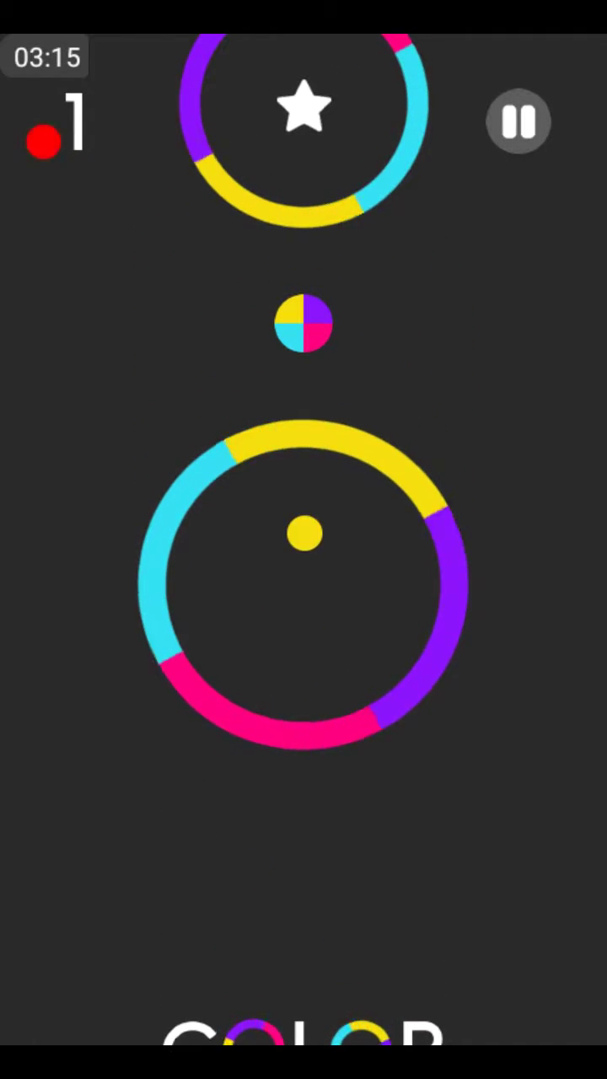
left_click(303, 758)
left_click(303, 759)
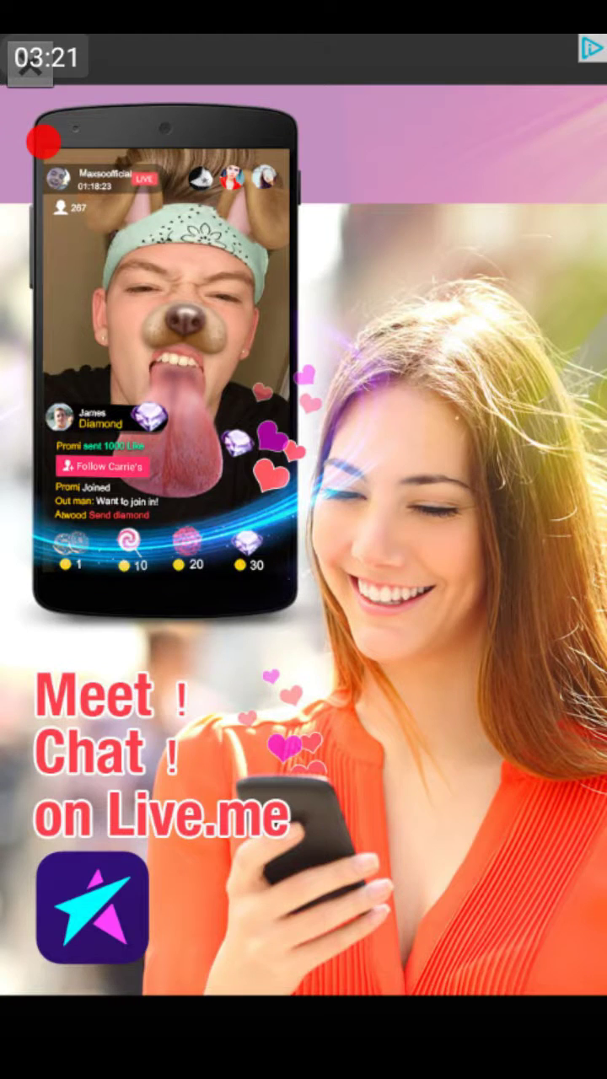
Dismiss the ad, retry, and collect the first ring's star before the run ends
left_click(30, 67)
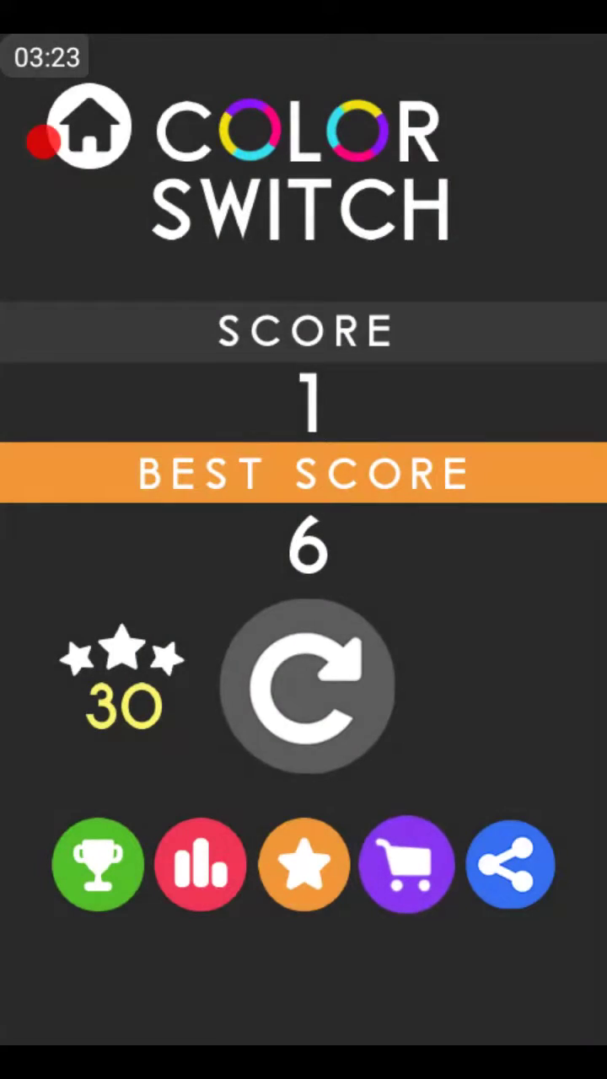
left_click(301, 686)
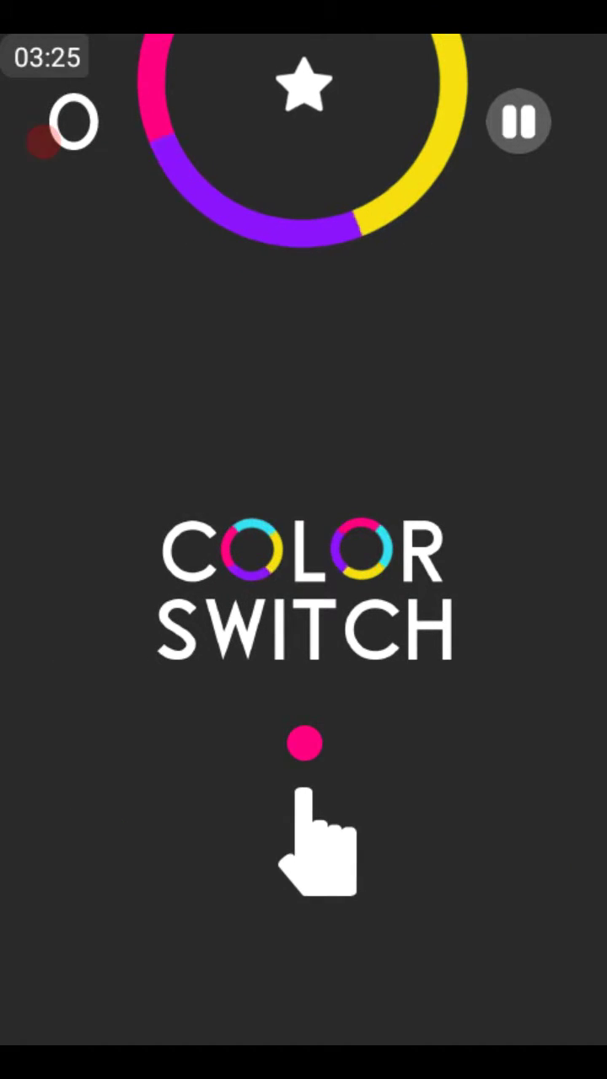
left_click(303, 590)
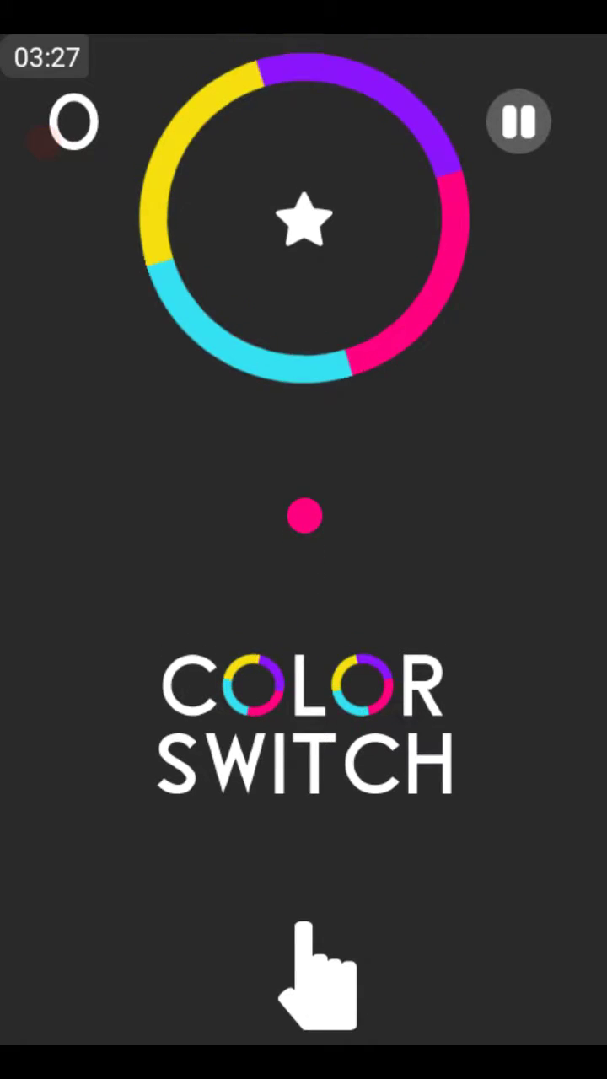
left_click(303, 590)
left_click(303, 590)
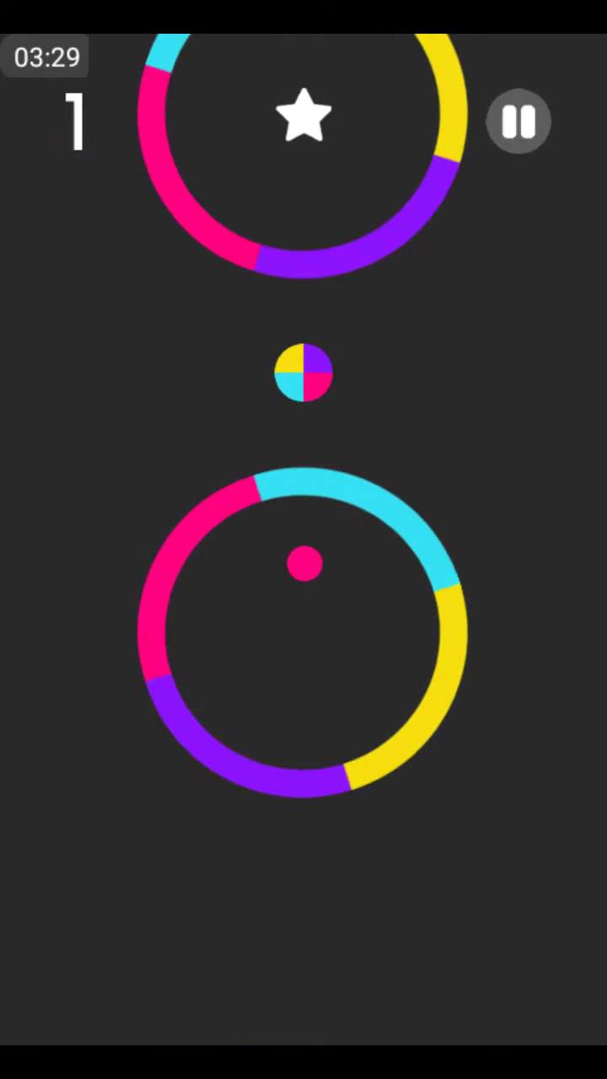
left_click(304, 590)
left_click(304, 590)
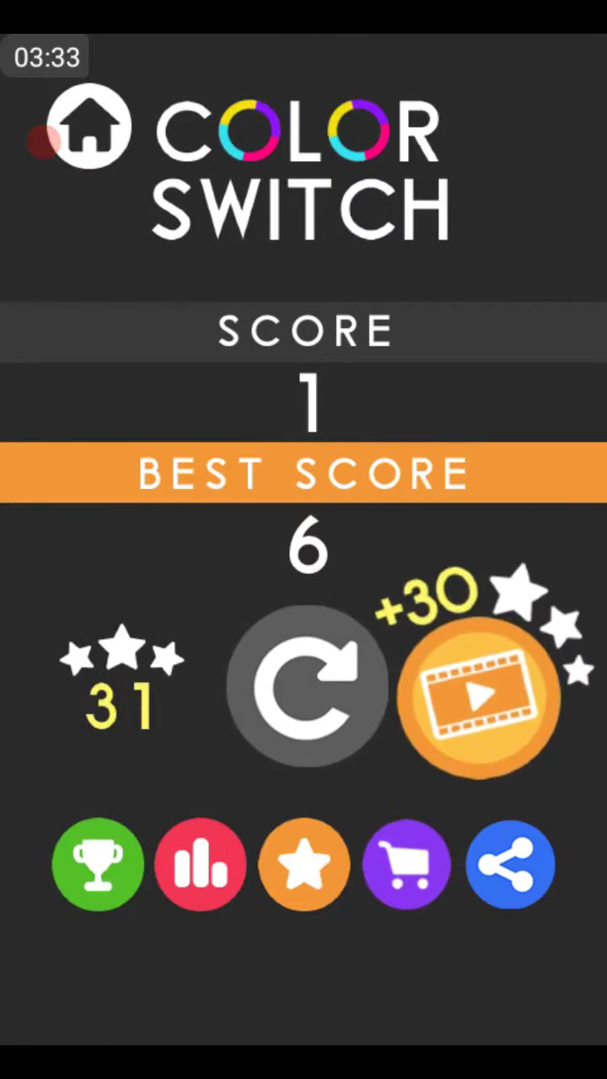
Retry and score 1 through the first ring, turning the ball pink
left_click(308, 685)
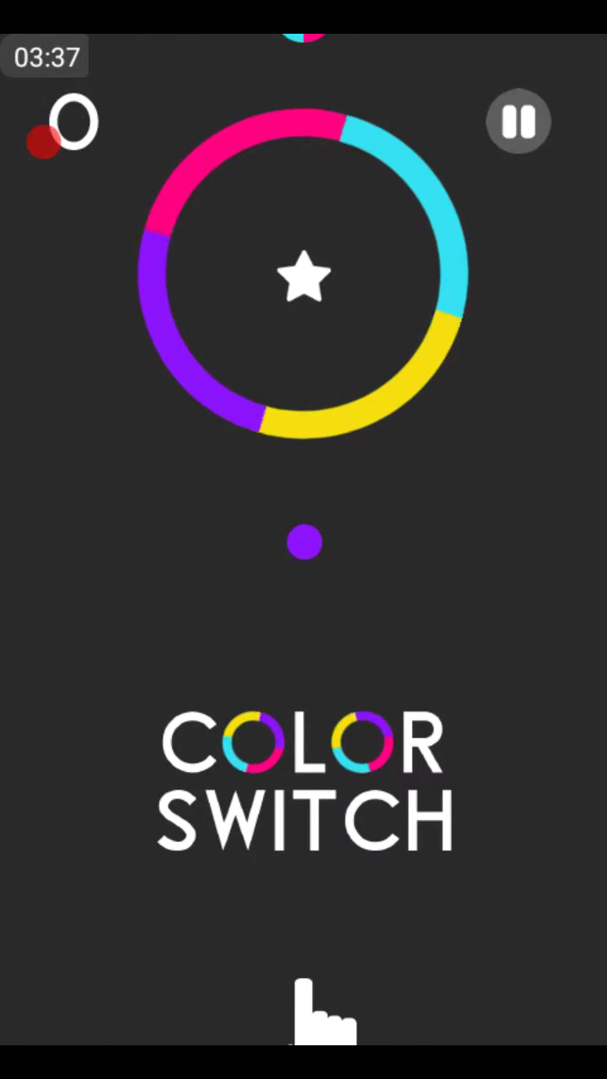
left_click(304, 758)
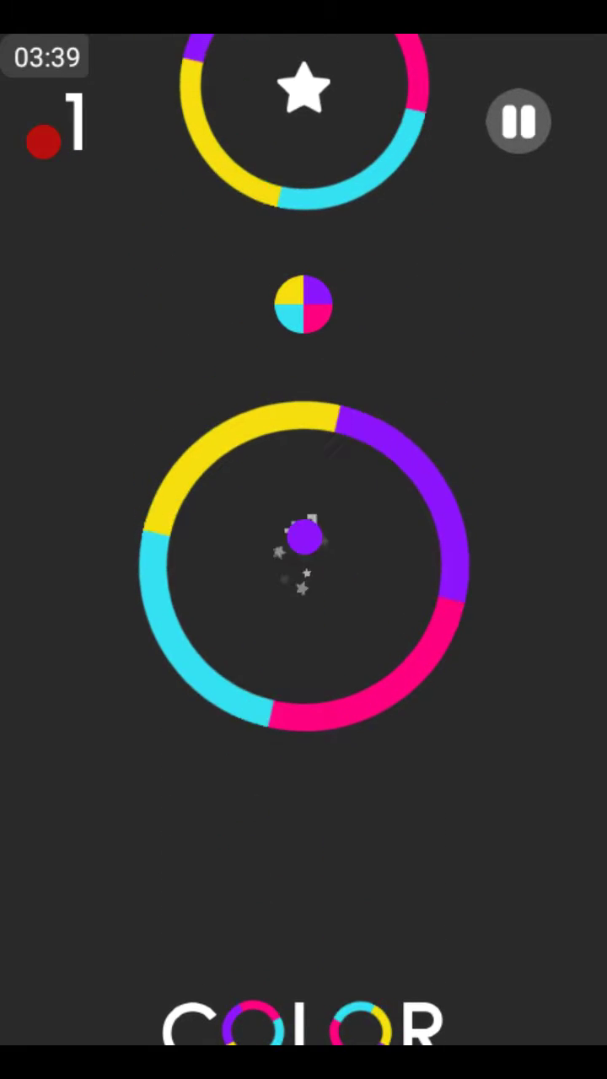
left_click(304, 759)
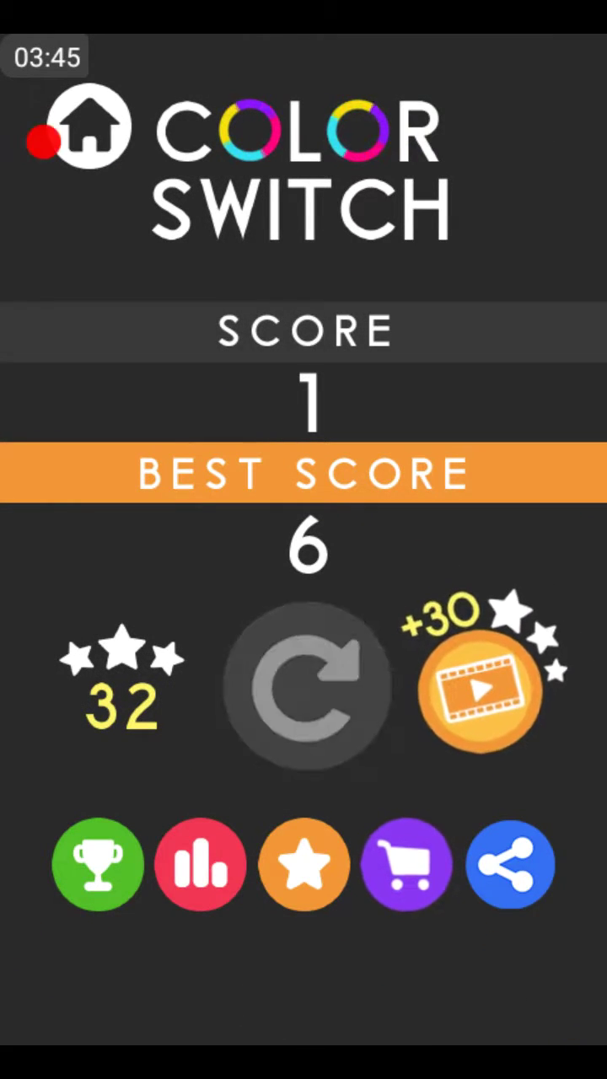
Restart and play a run through the first ring and its star
left_click(304, 687)
left_click(304, 759)
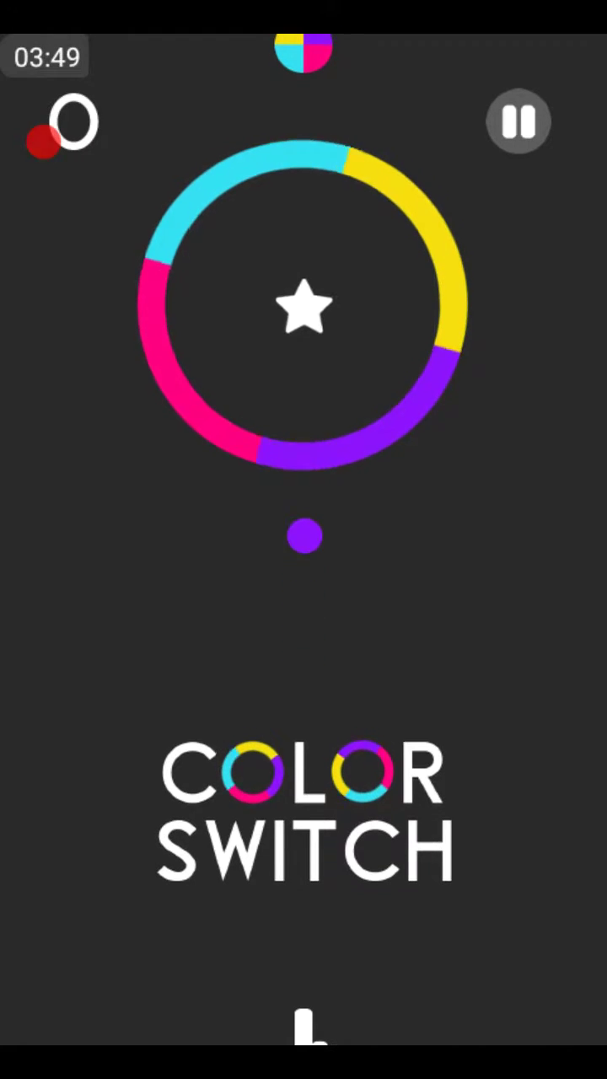
left_click(304, 758)
left_click(303, 759)
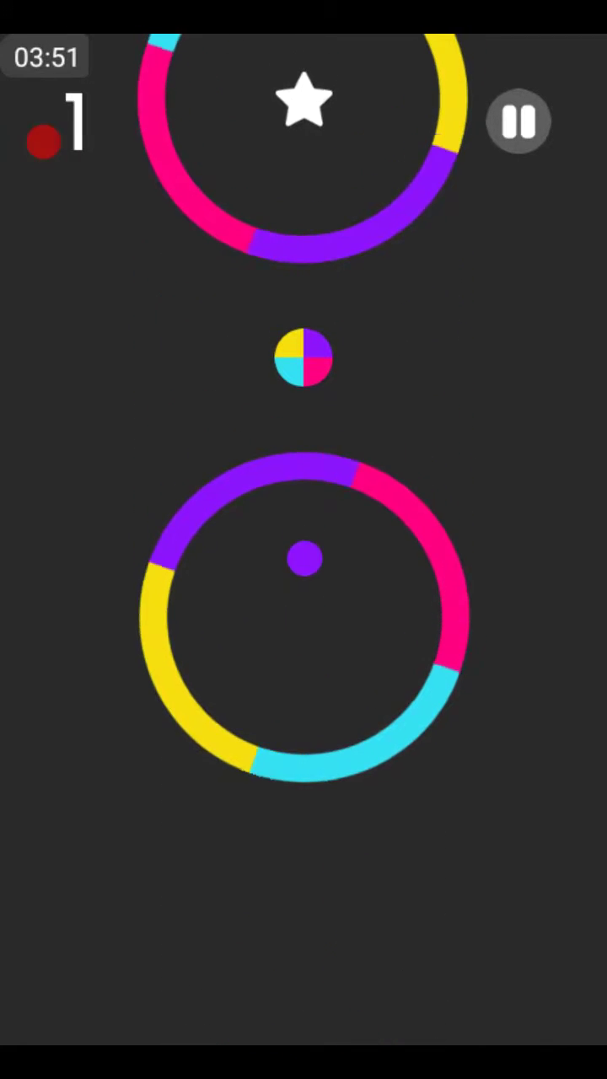
left_click(304, 758)
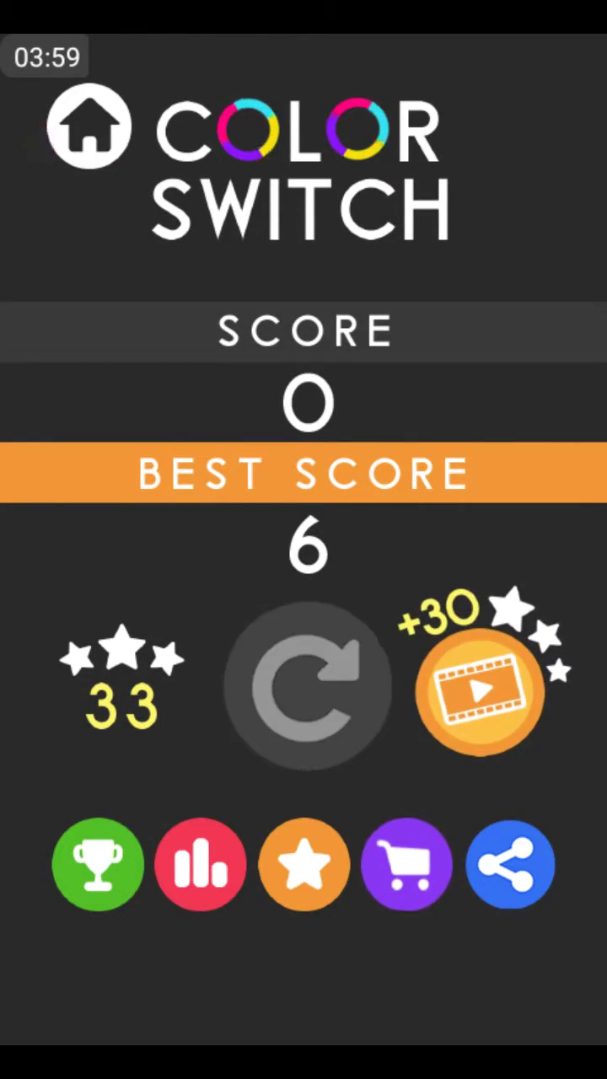
Play another run through the first ring, turning purple at the switcher
left_click(303, 687)
left_click(41, 137)
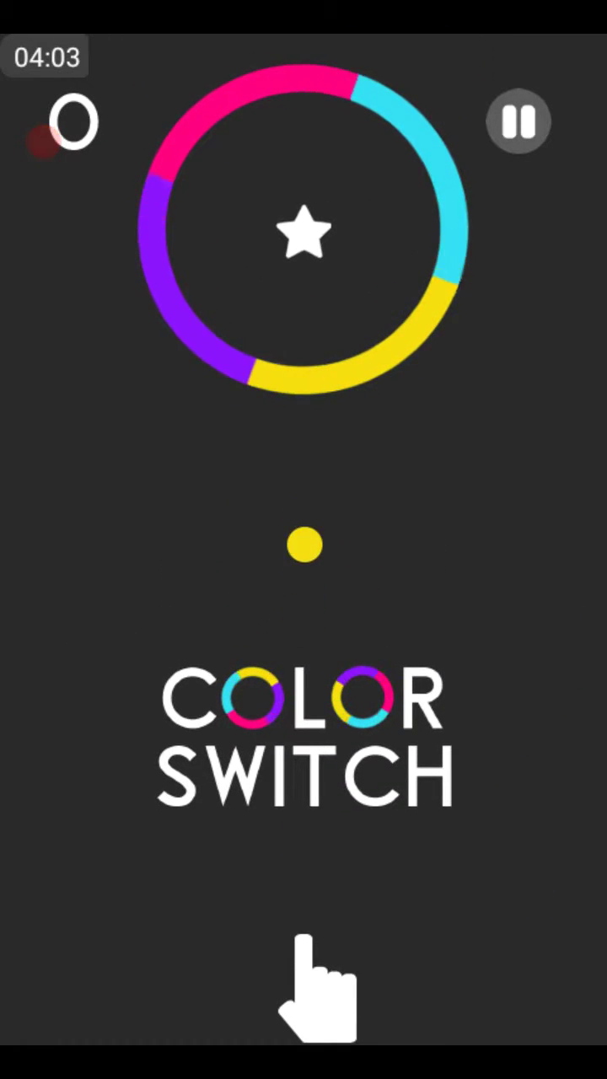
left_click(41, 138)
left_click(304, 539)
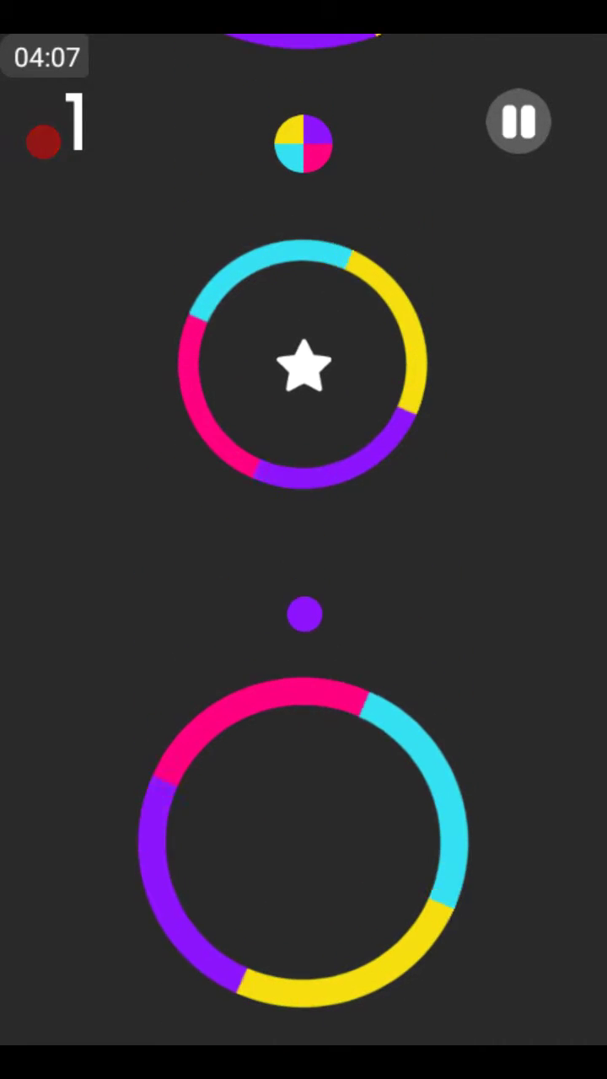
left_click(303, 758)
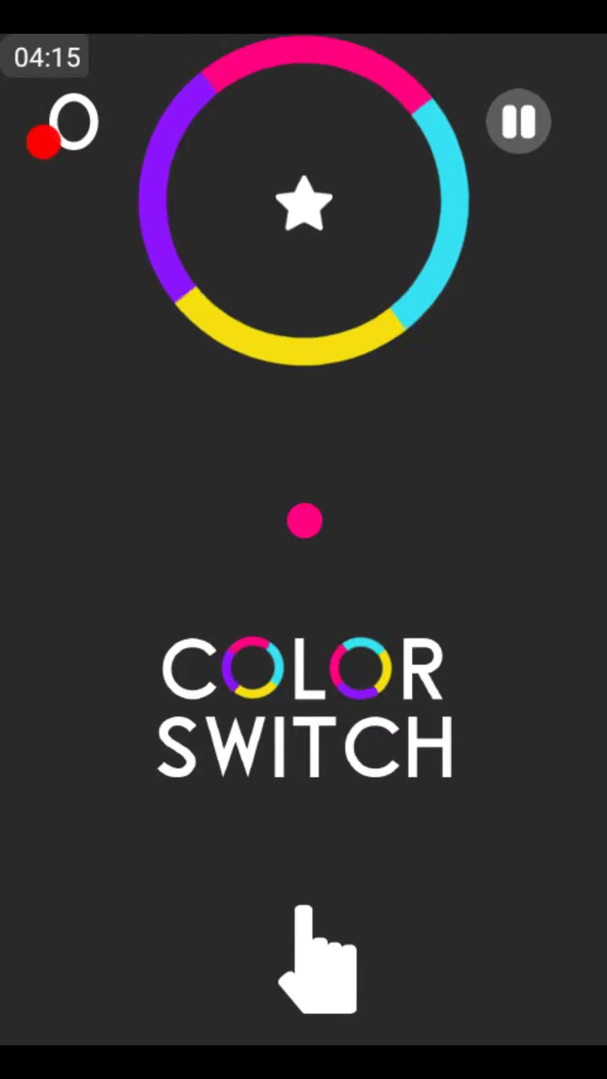
Play a run collecting the first ring's star and climbing toward the next ring
left_click(44, 143)
left_click(44, 144)
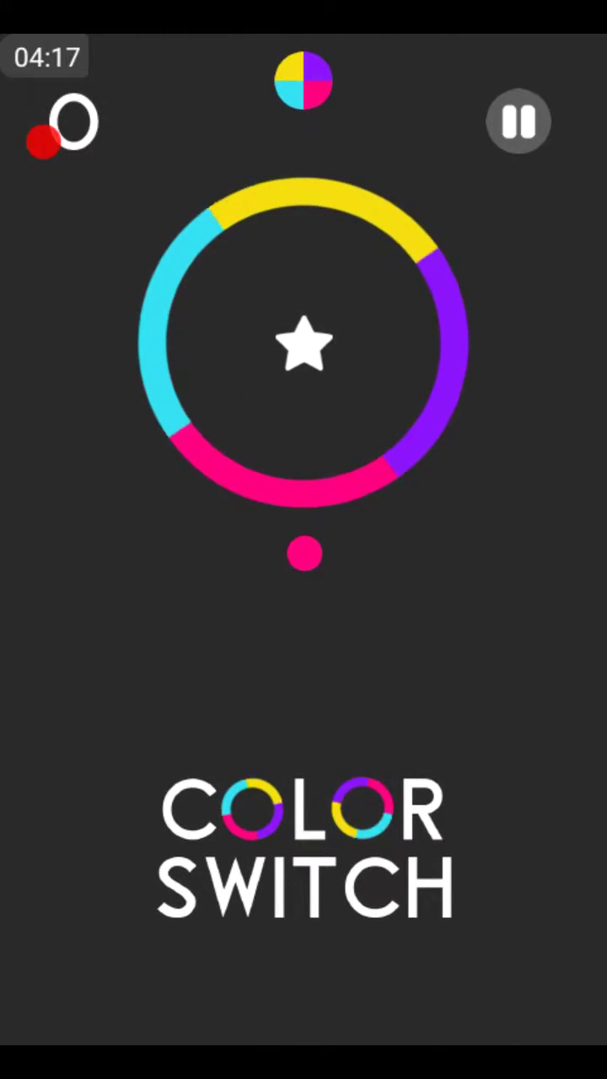
left_click(43, 143)
left_click(44, 144)
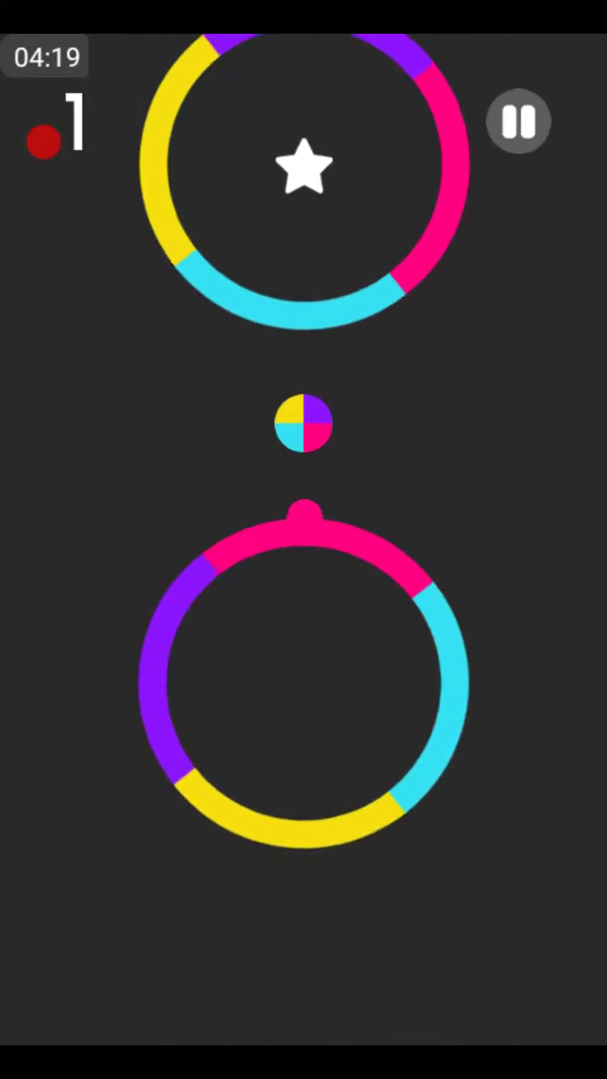
left_click(44, 143)
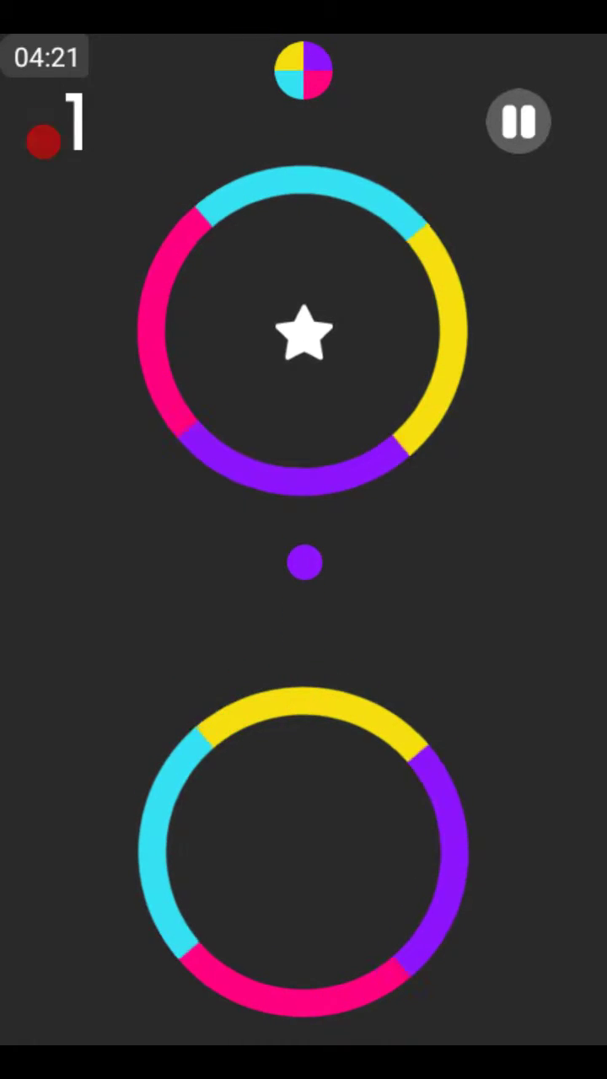
left_click(44, 143)
left_click(44, 144)
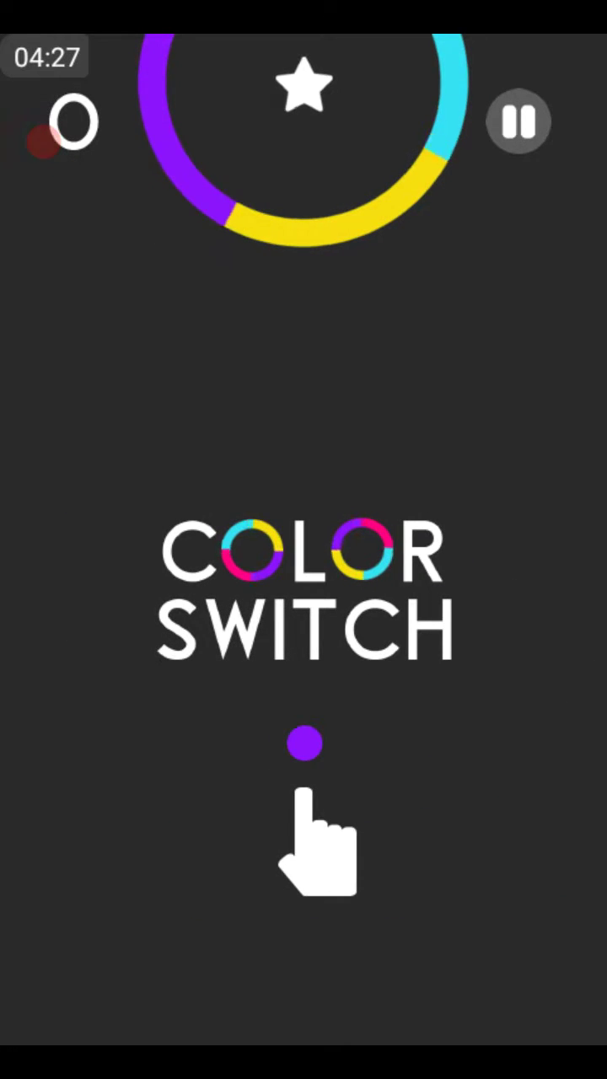
Play a run through two rings, turning yellow, until hitting the dotted square's wrong colour
left_click(44, 143)
left_click(43, 144)
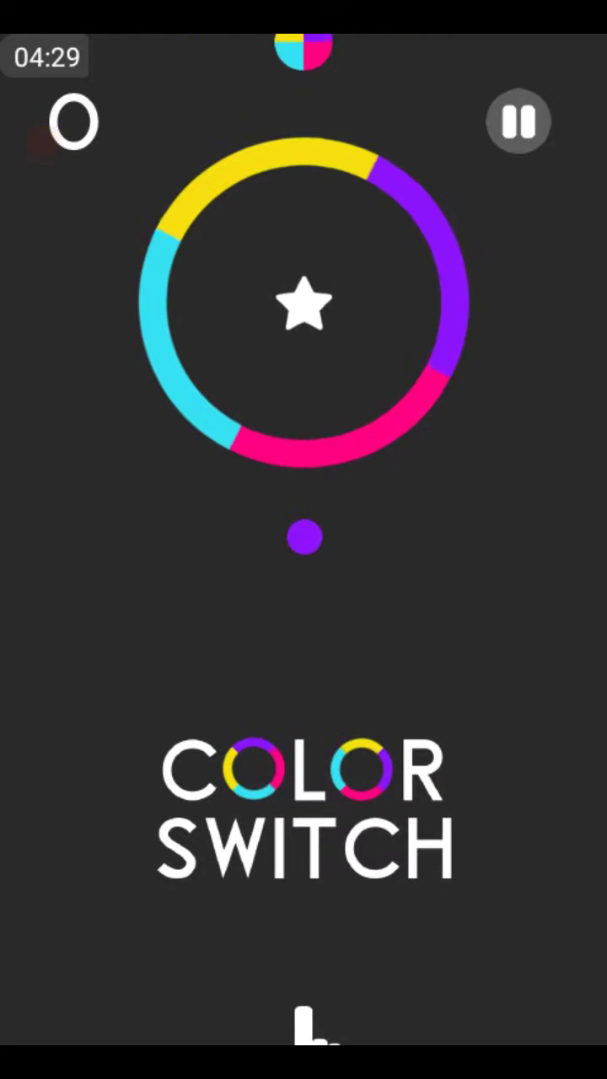
left_click(44, 143)
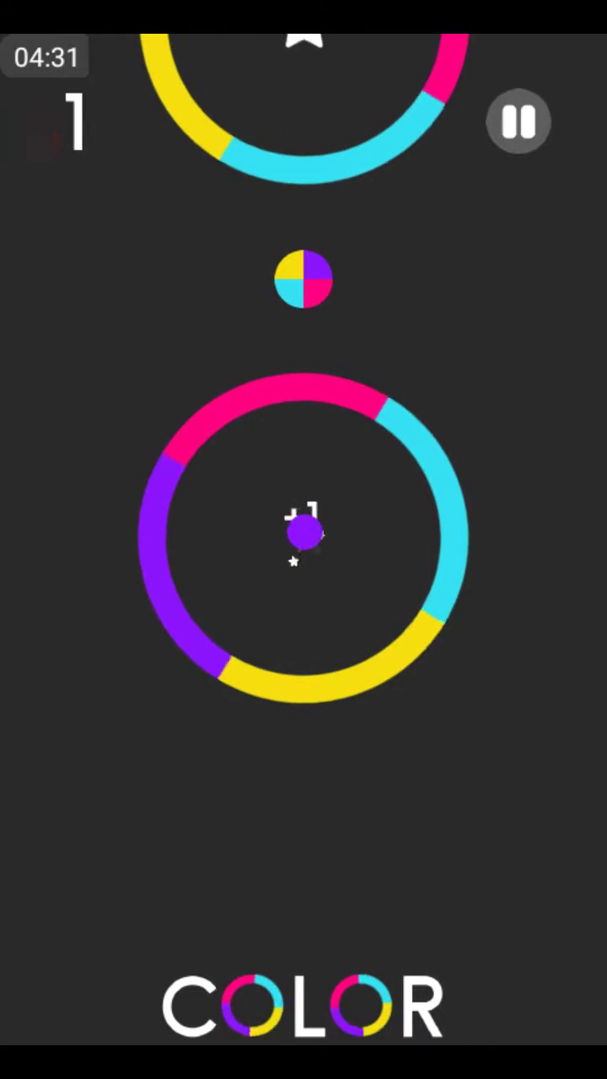
left_click(44, 143)
left_click(44, 143)
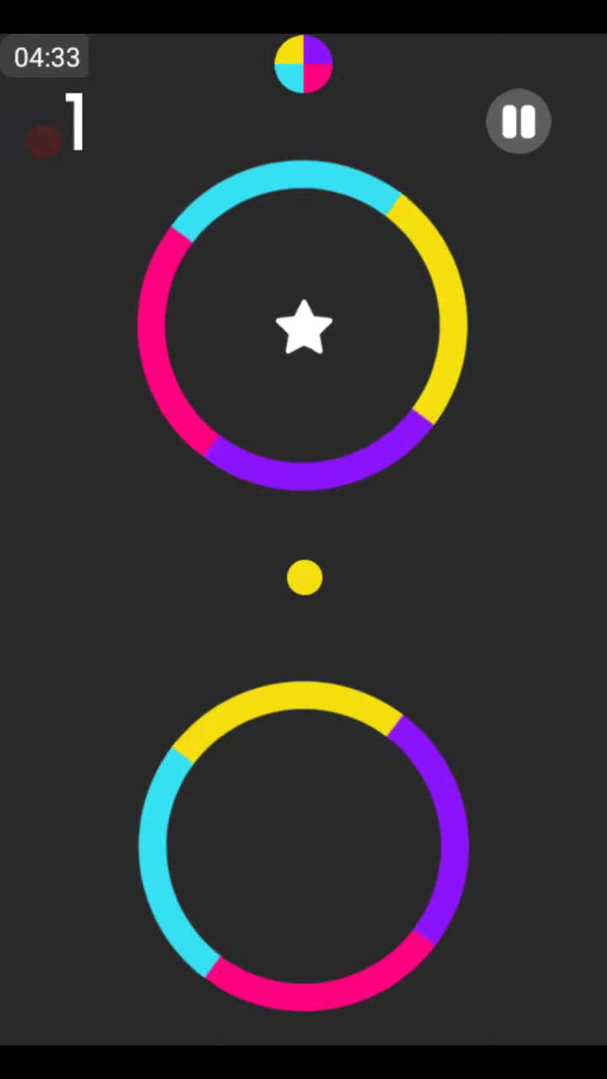
left_click(44, 143)
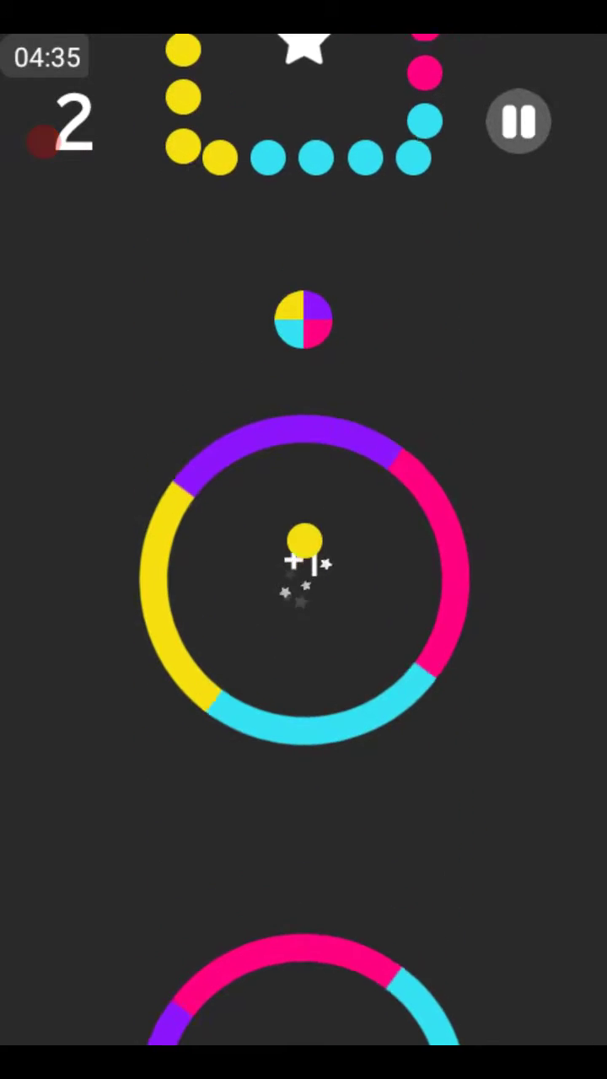
left_click(44, 144)
left_click(44, 144)
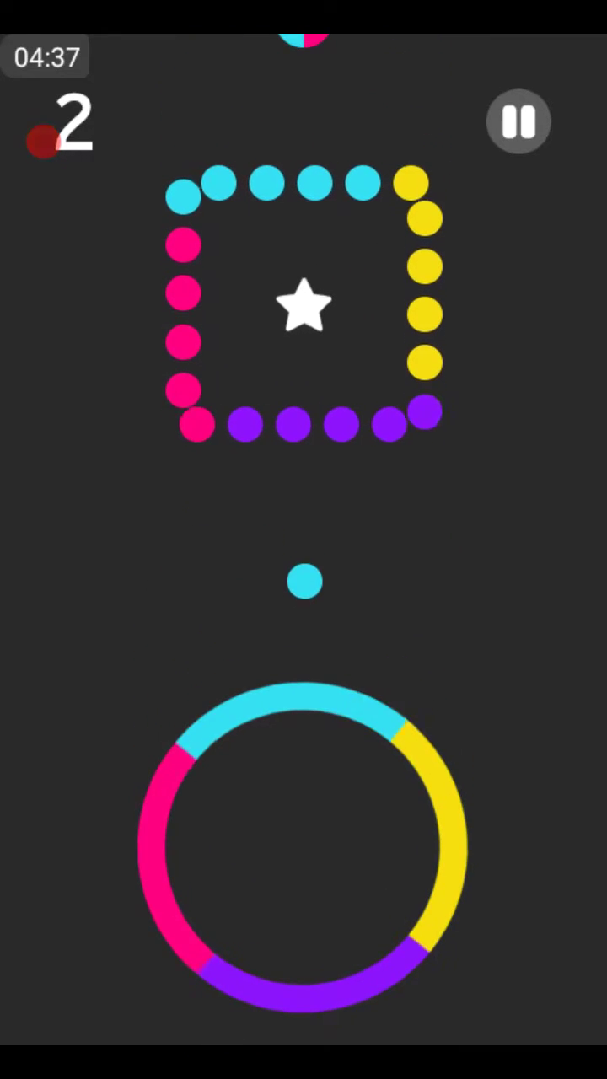
left_click(44, 143)
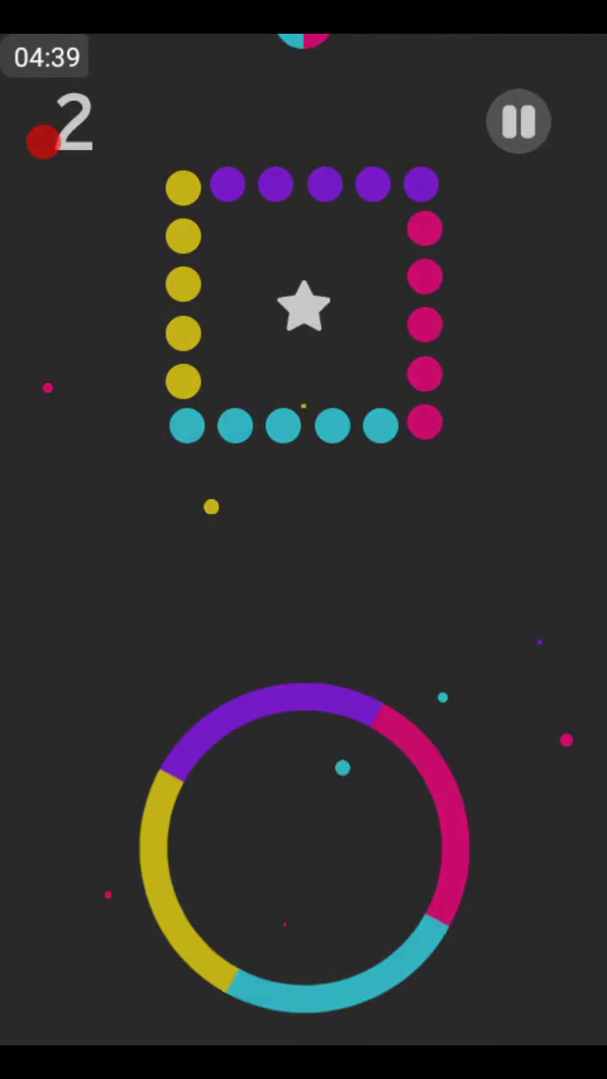
Play a run through two rings, turning pink, then bring up a fresh game after game over
left_click(307, 687)
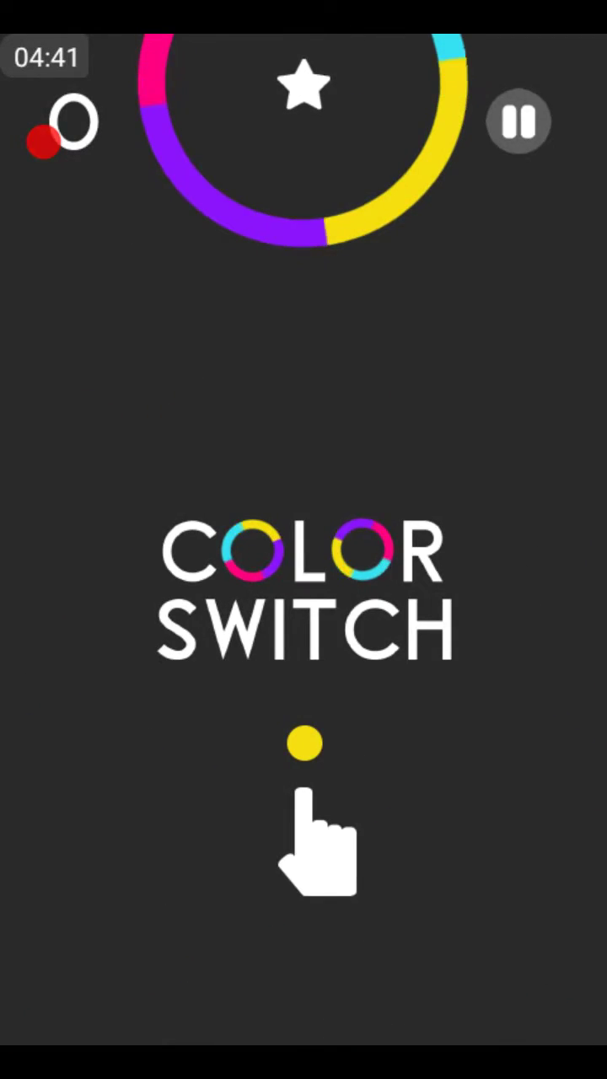
left_click(43, 143)
left_click(44, 144)
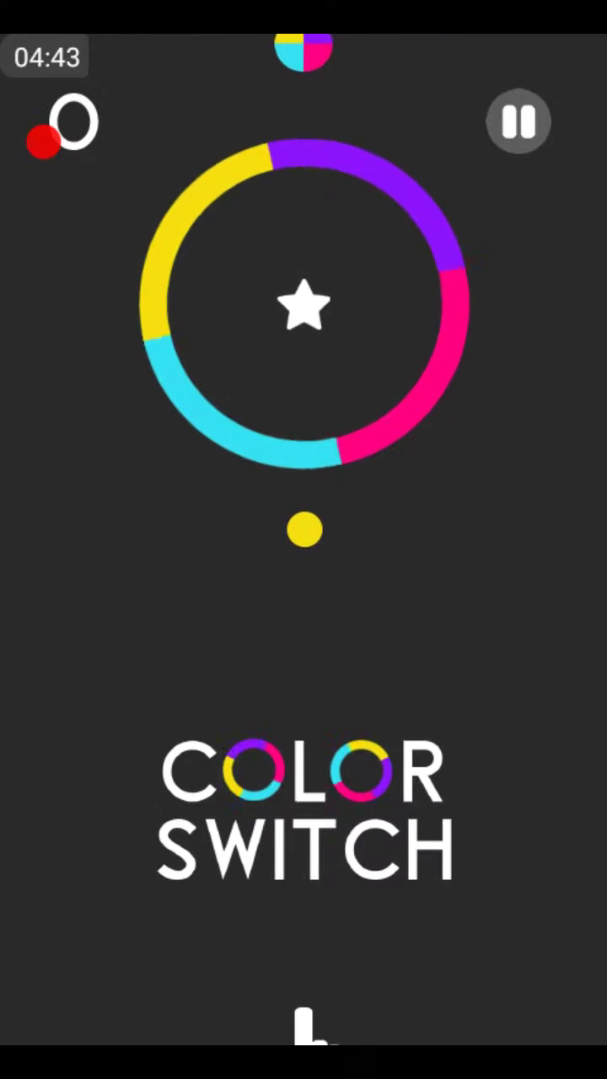
left_click(44, 143)
left_click(44, 144)
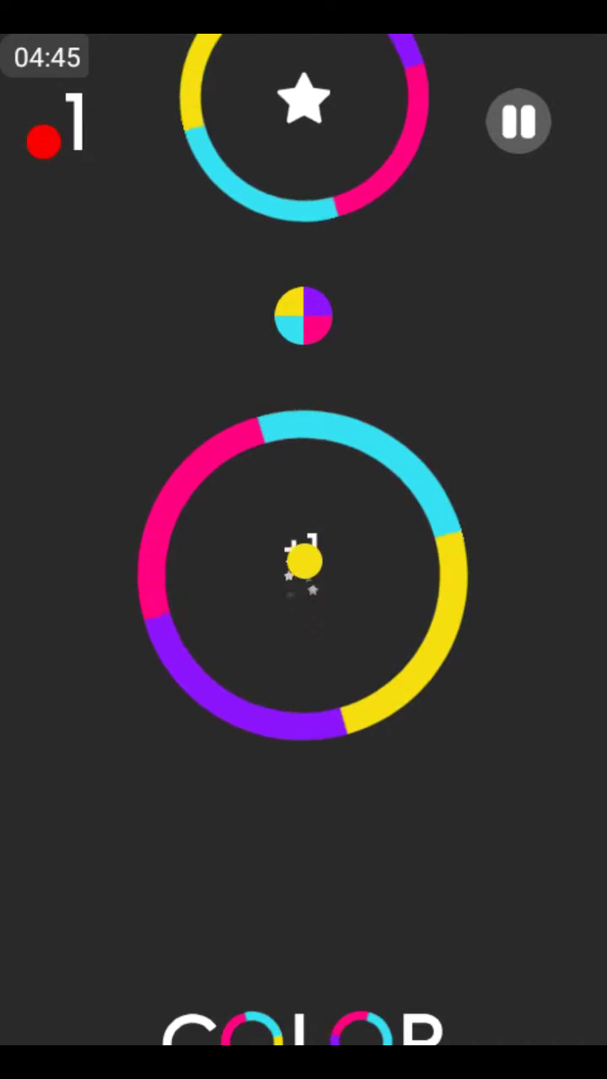
left_click(44, 143)
left_click(44, 143)
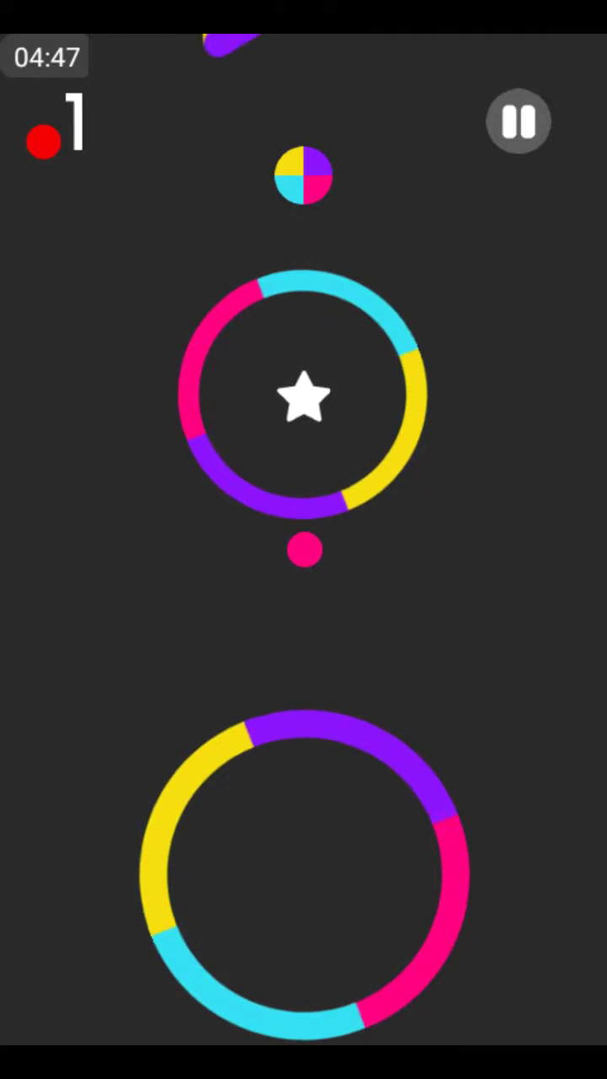
left_click(44, 143)
left_click(44, 144)
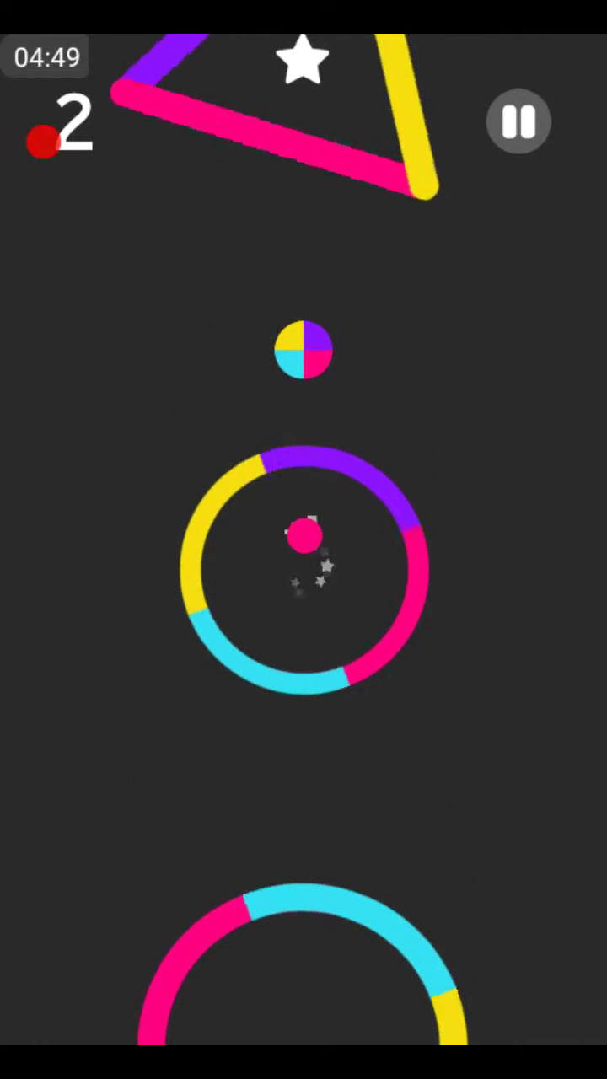
left_click(44, 143)
left_click(43, 143)
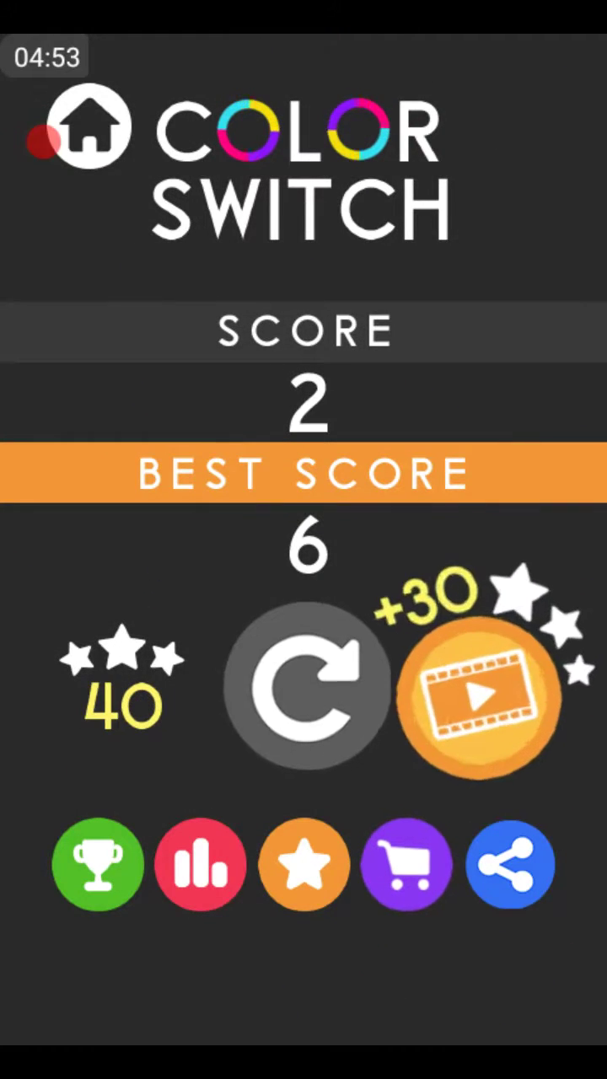
left_click(304, 691)
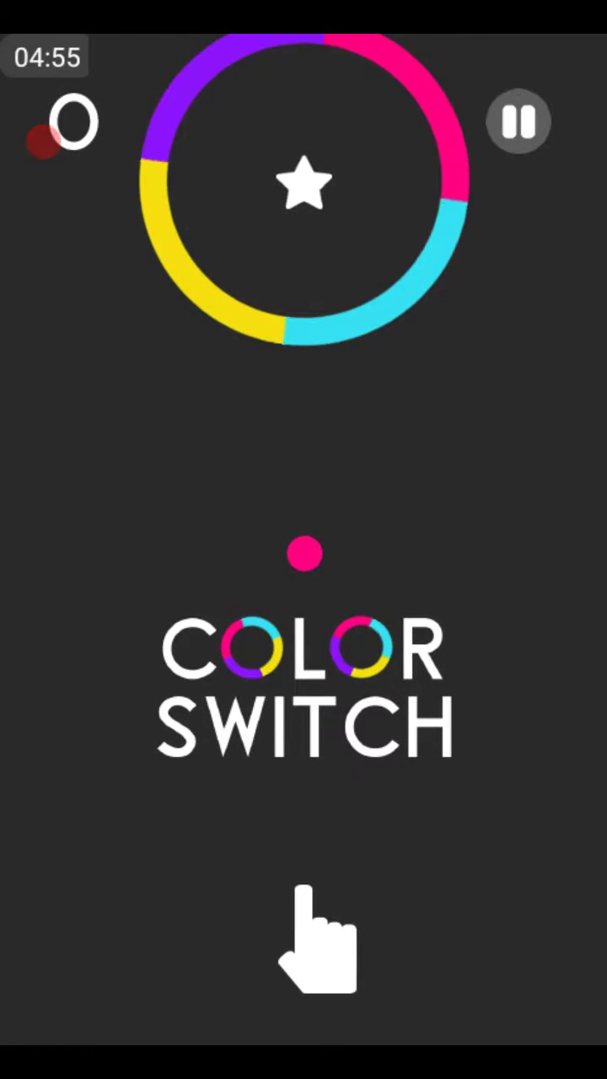
Climb through the first and upper rings, turning purple then yellow
left_click(43, 143)
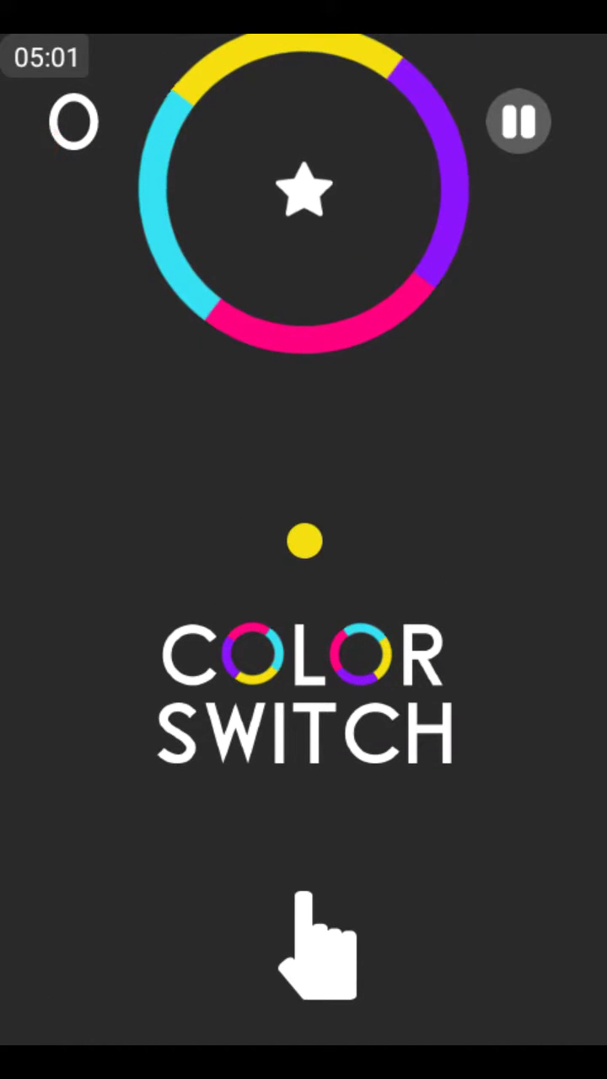
left_click(44, 144)
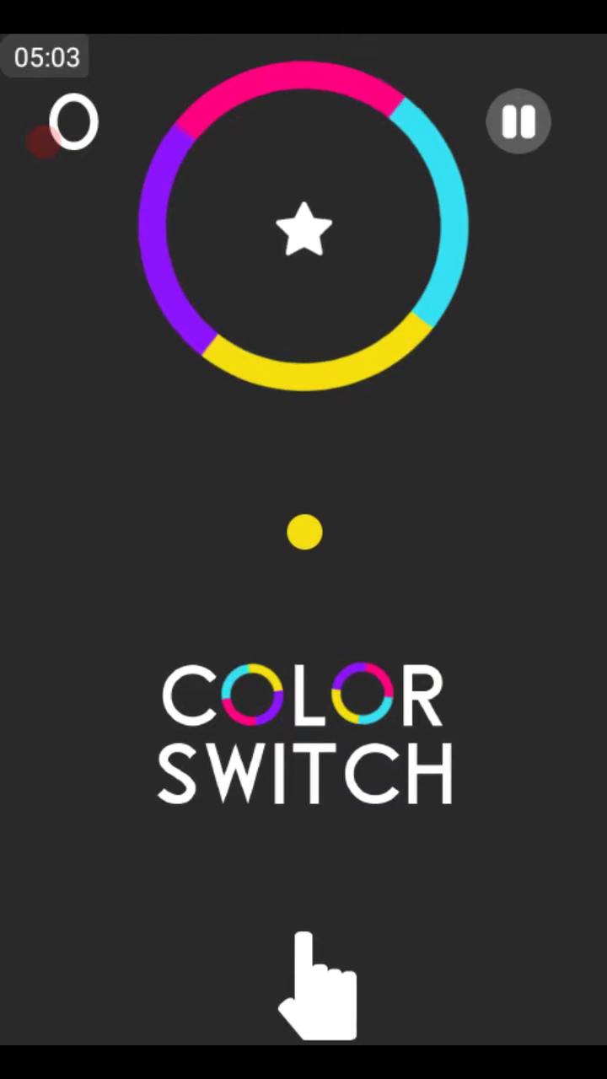
left_click(44, 143)
left_click(44, 143)
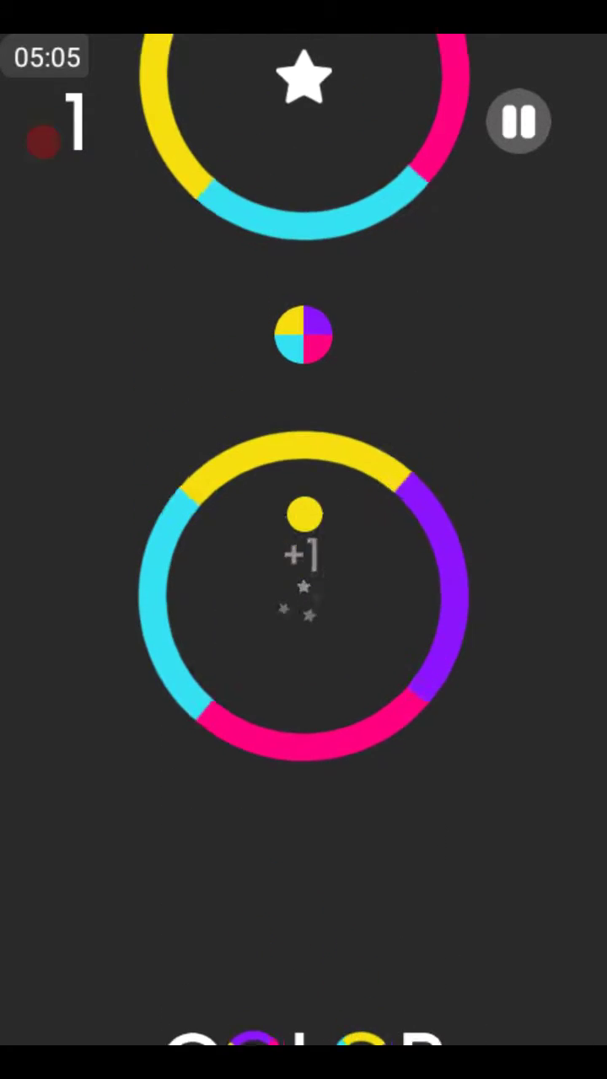
left_click(44, 143)
left_click(43, 143)
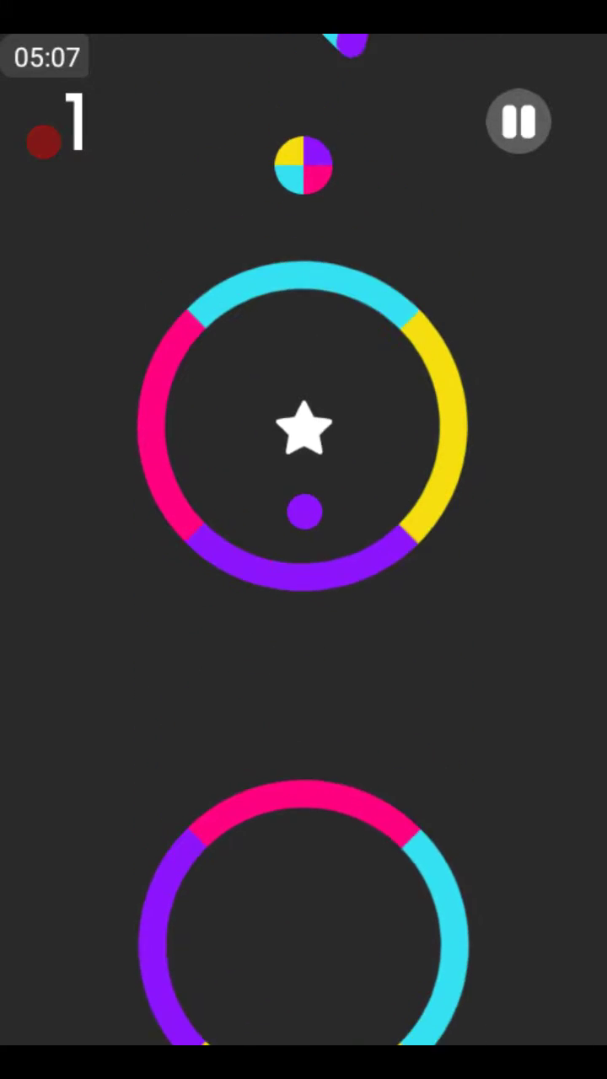
left_click(43, 144)
left_click(44, 143)
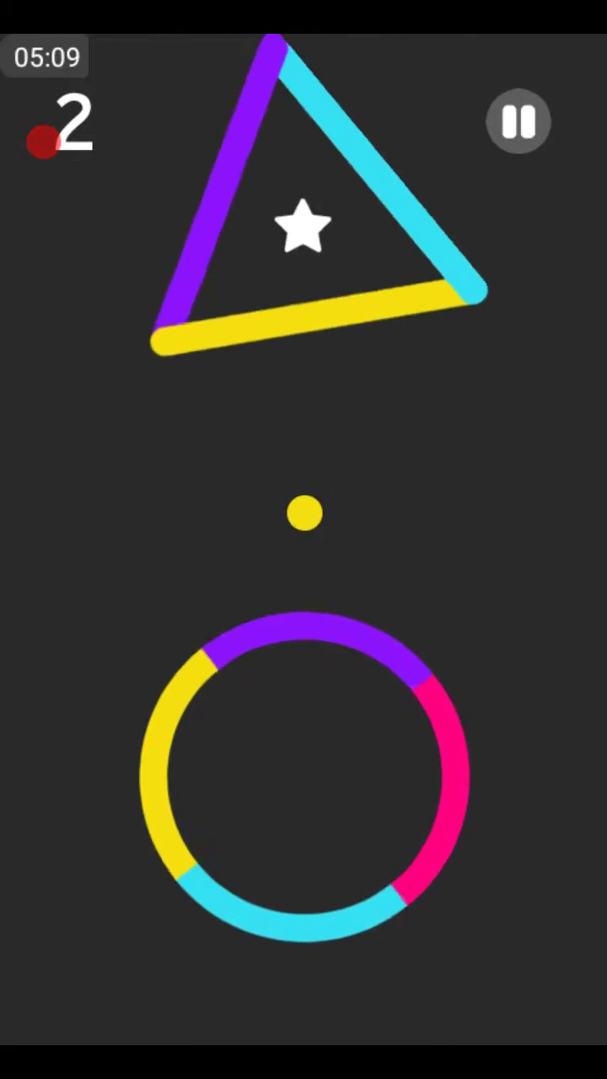
Clear the rotating triangle, turn cyan, and pass the diamond for their stars
left_click(44, 143)
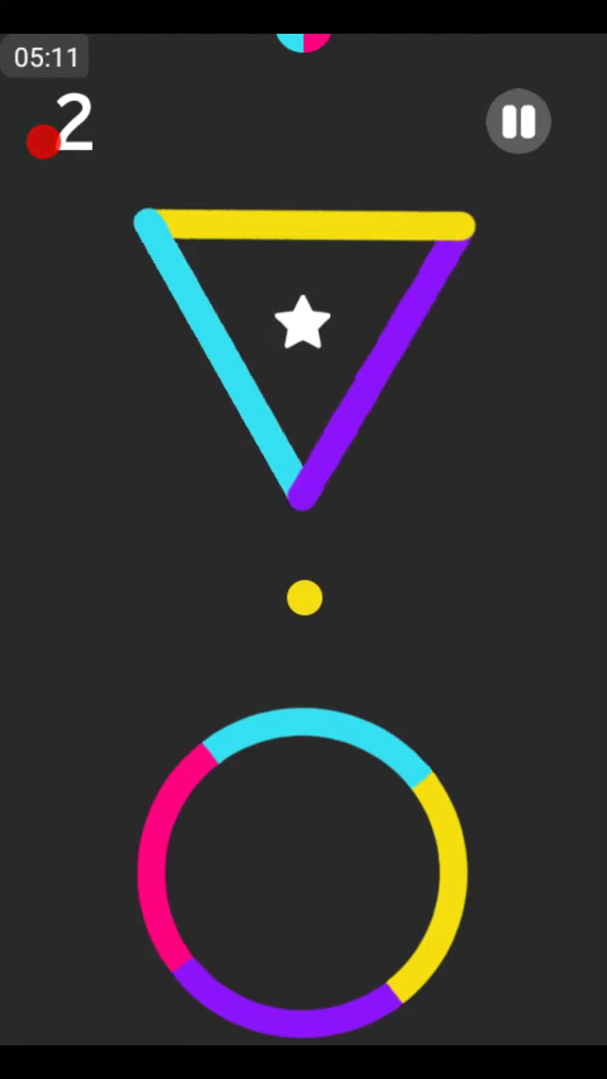
left_click(43, 143)
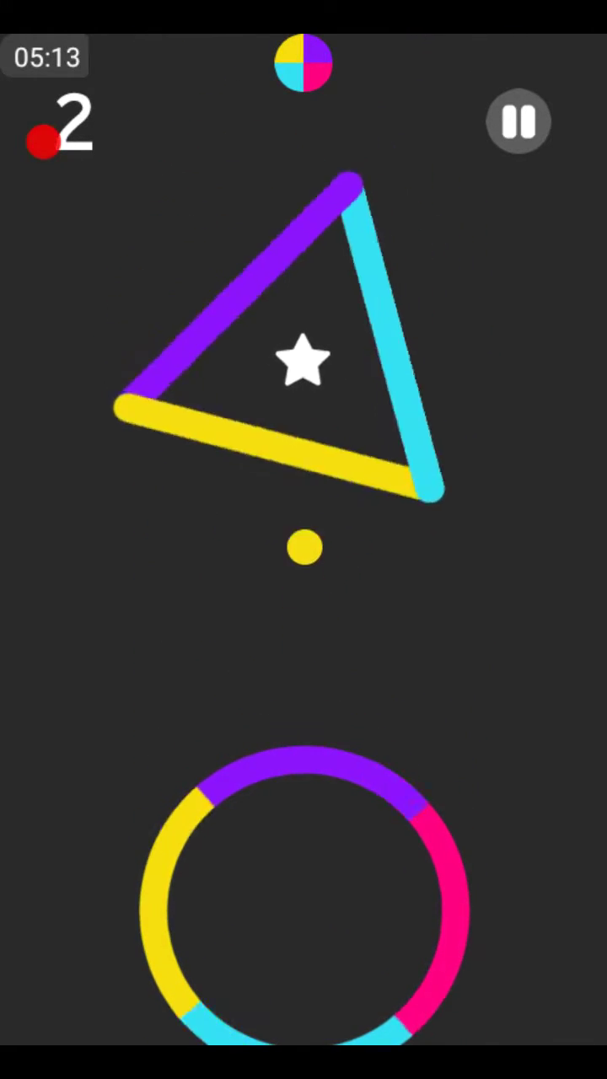
left_click(44, 144)
left_click(44, 144)
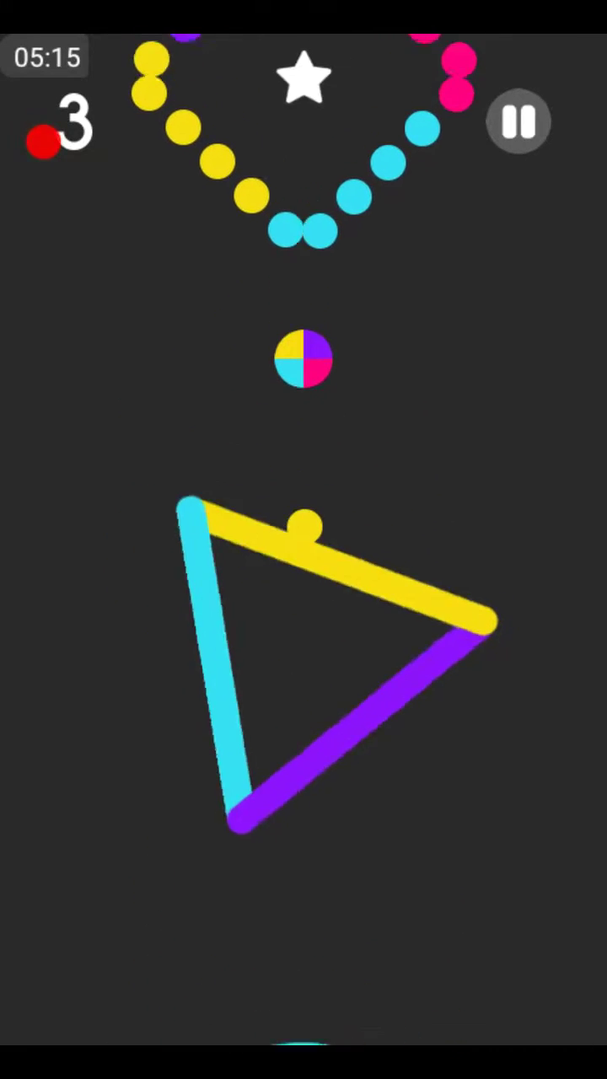
left_click(43, 143)
left_click(44, 143)
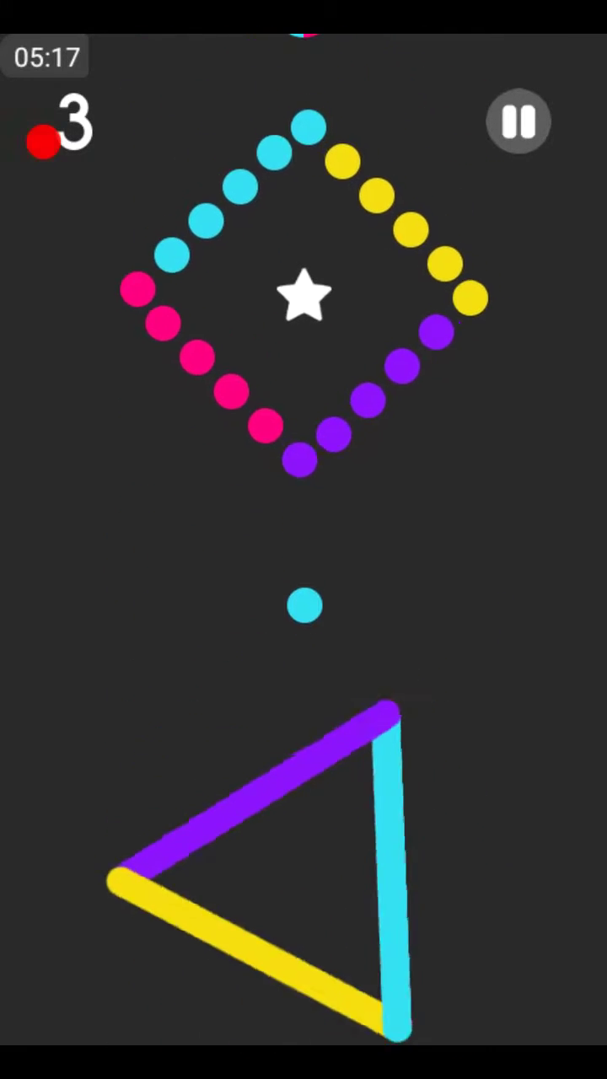
left_click(44, 143)
left_click(44, 143)
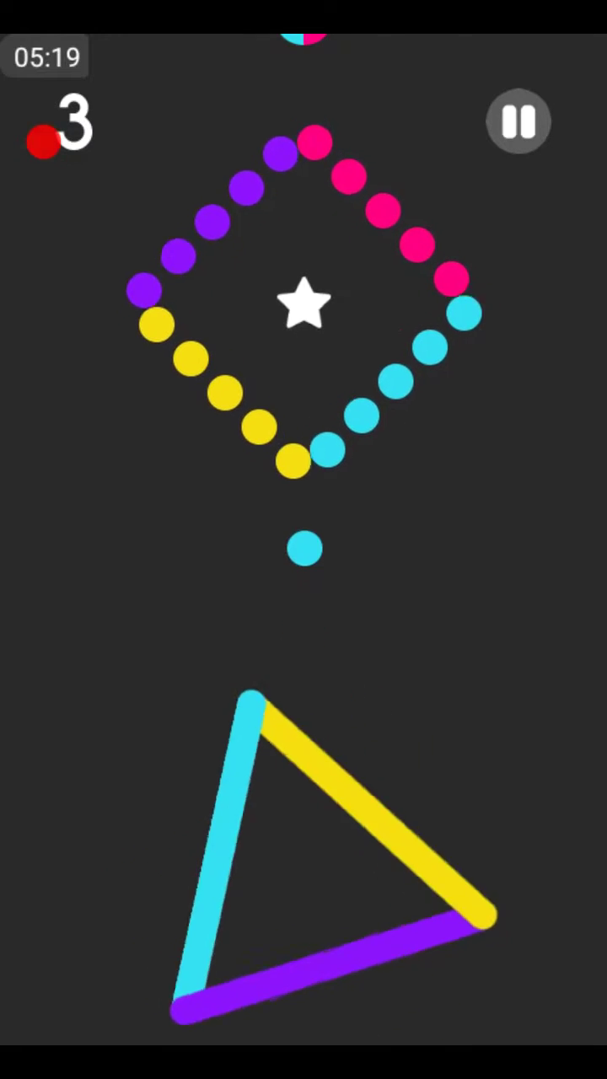
left_click(44, 143)
left_click(44, 143)
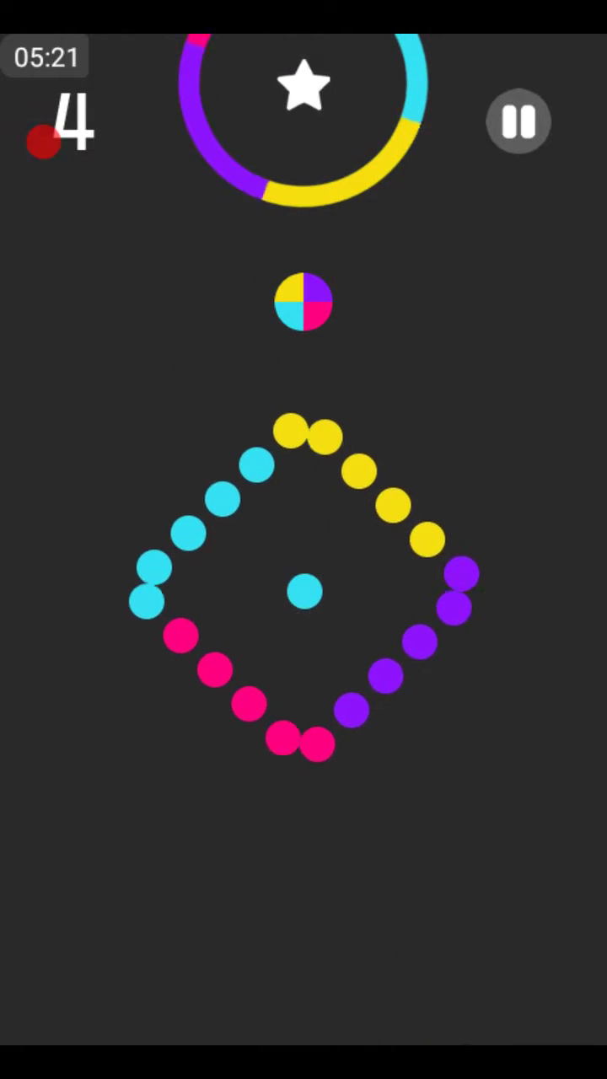
Turn pink, climb past the next ring, and collide at score 5
left_click(44, 143)
left_click(44, 143)
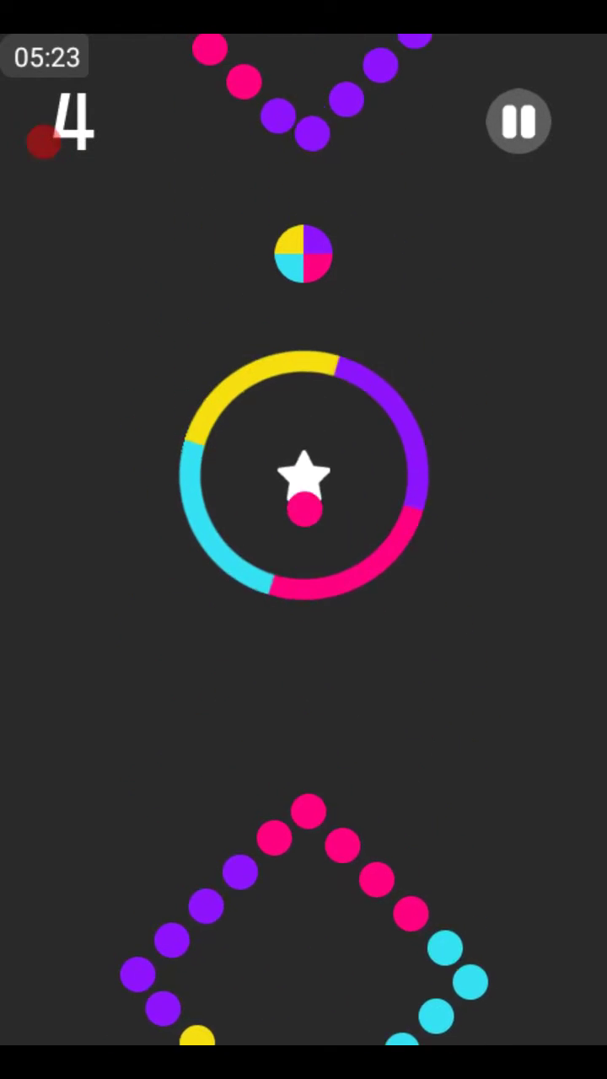
left_click(44, 144)
left_click(44, 144)
left_click(44, 143)
left_click(44, 144)
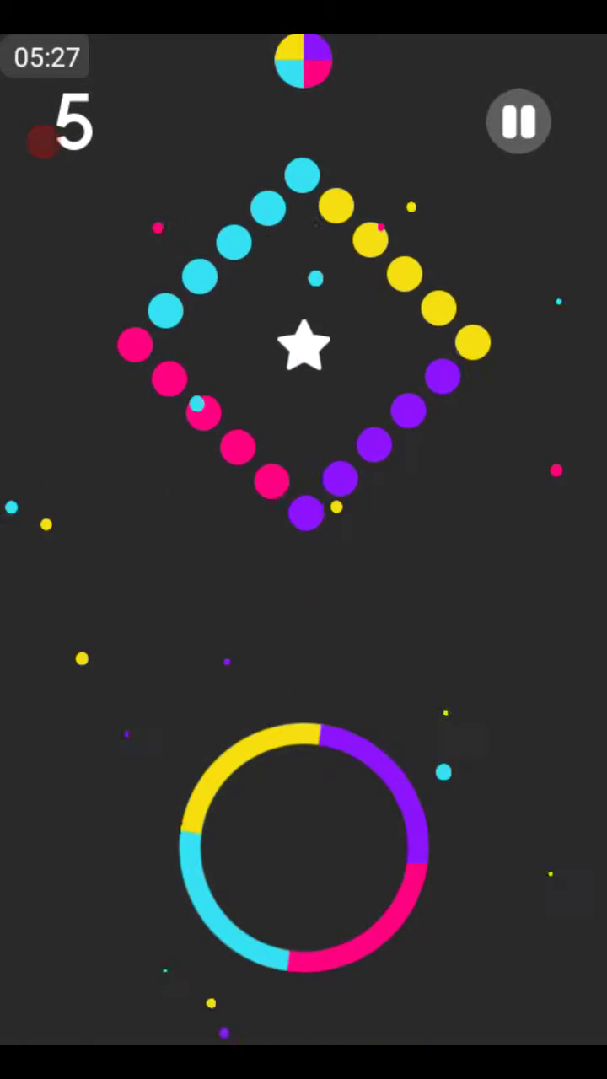
left_click(44, 143)
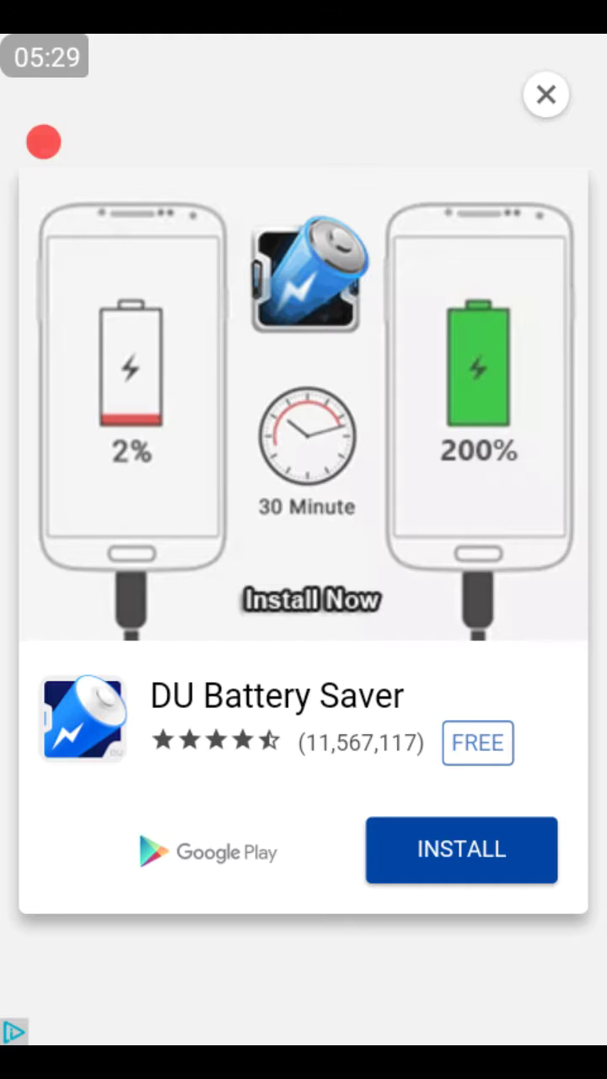
Dismiss the battery-saver ad and start a new game from the score-5 results
key("Escape")
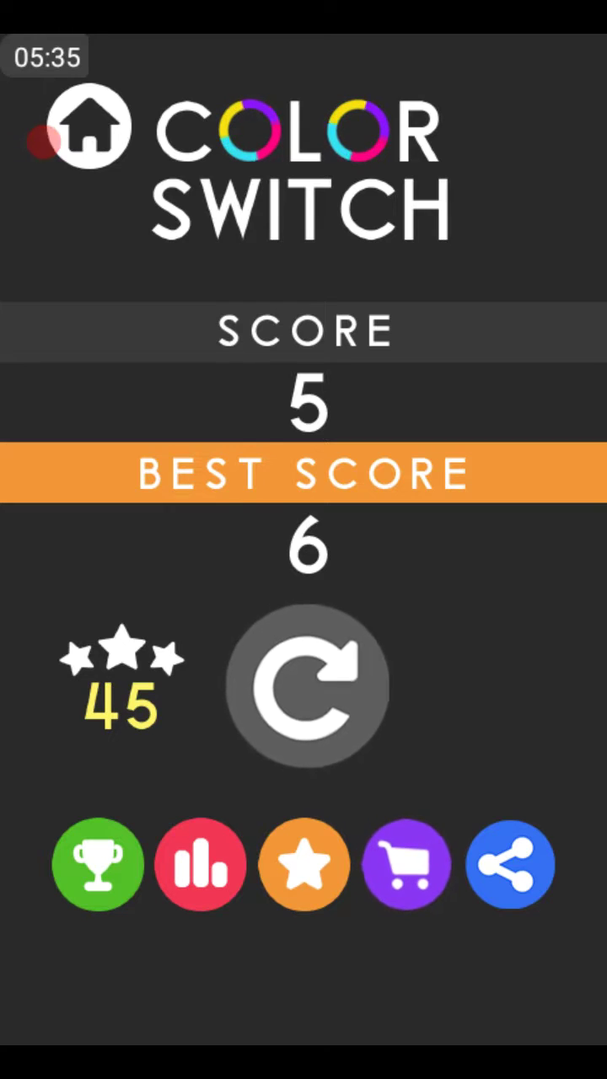
left_click(307, 687)
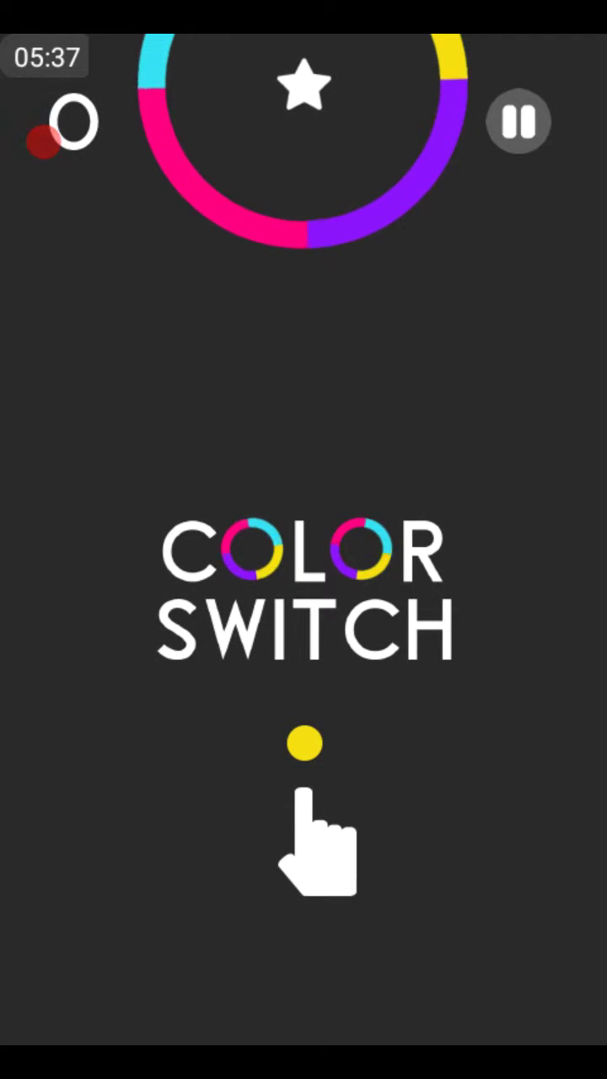
Climb through the first two rings and their colour switchers
left_click(303, 759)
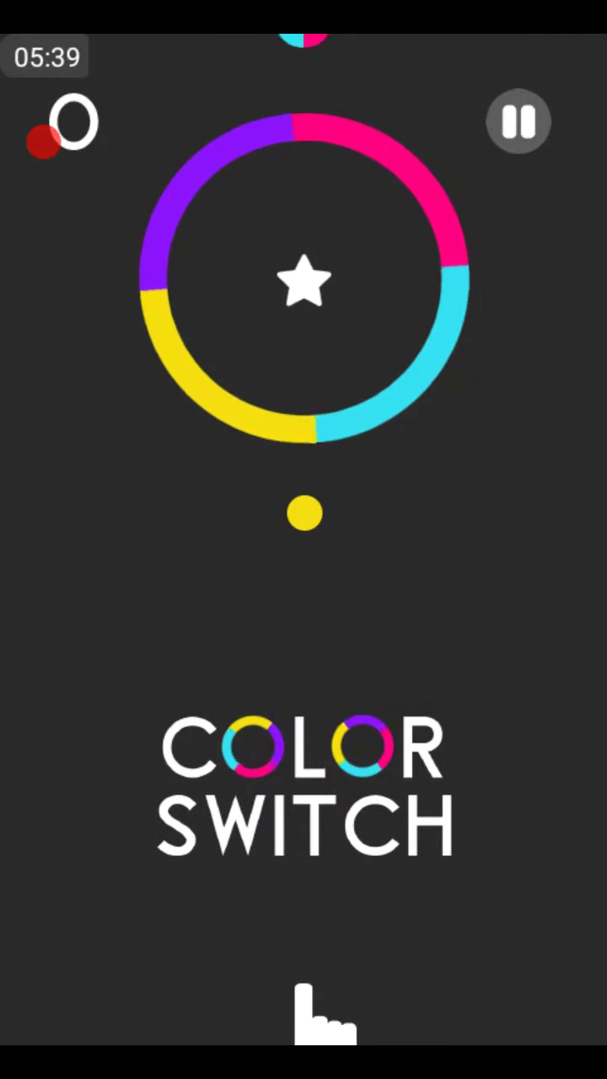
left_click(303, 759)
left_click(304, 758)
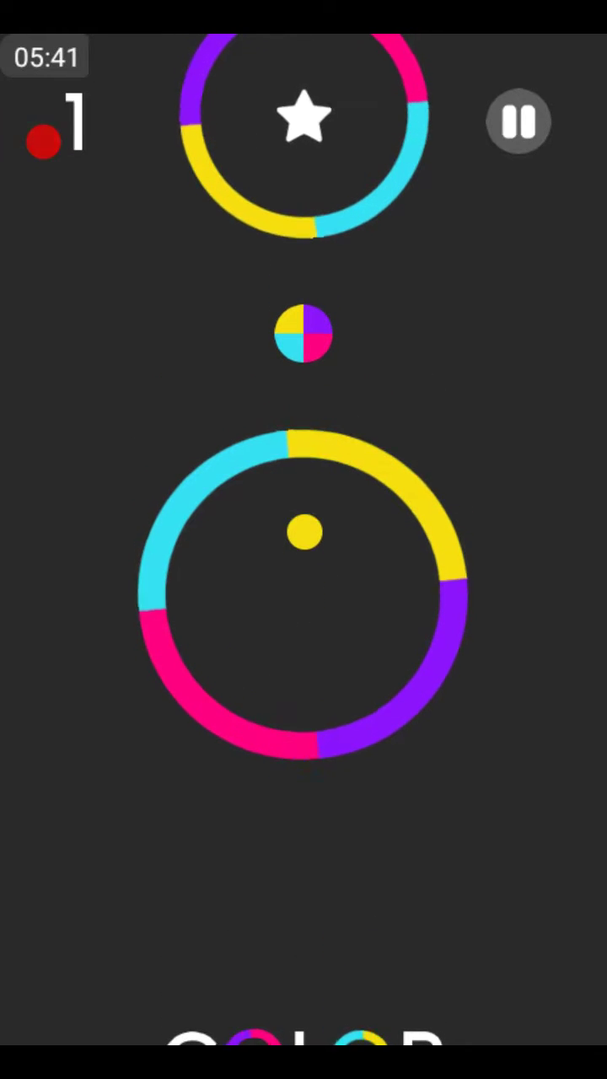
left_click(304, 758)
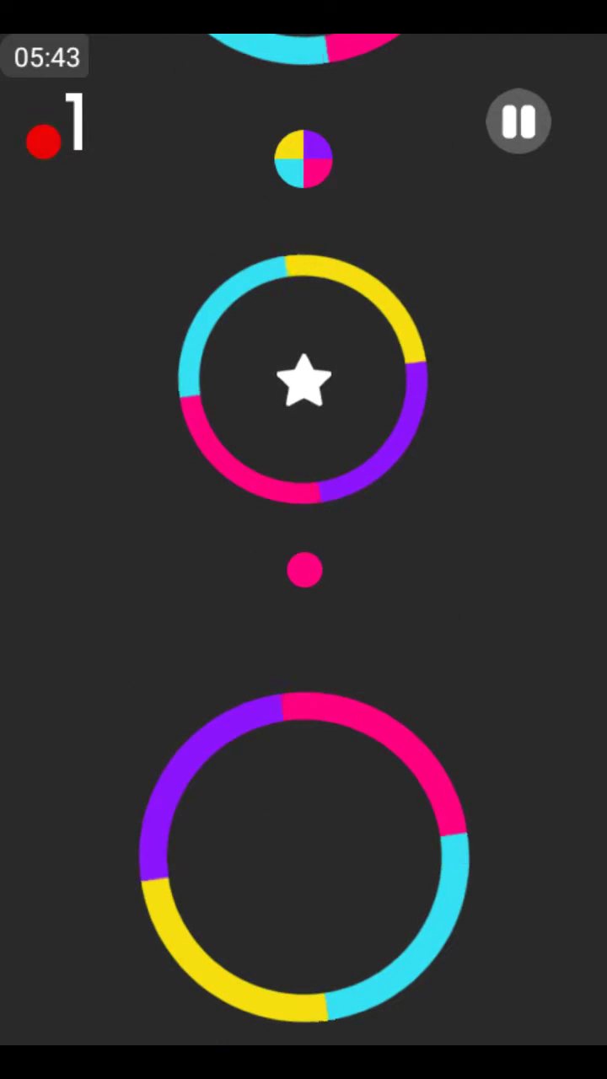
left_click(304, 758)
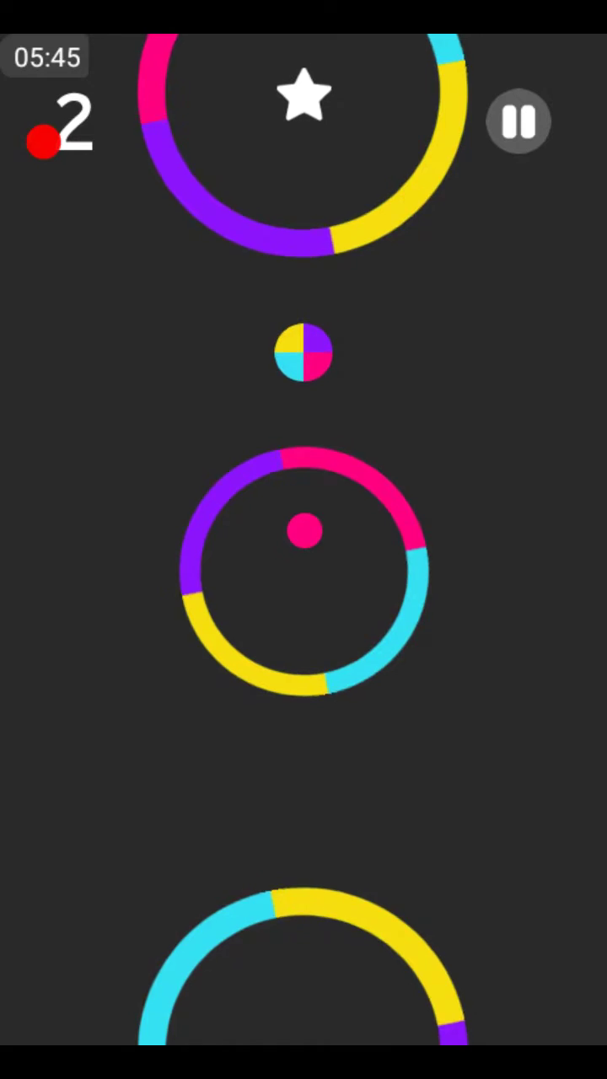
left_click(304, 758)
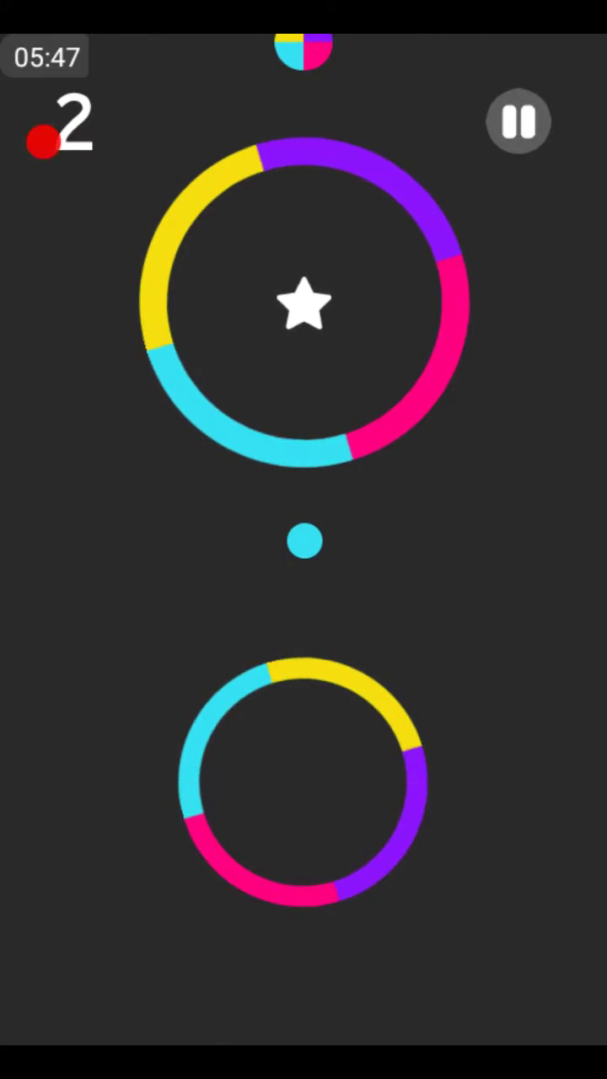
Collect the stars in the next ring and diamond, passing the switcher between them
left_click(303, 759)
left_click(304, 759)
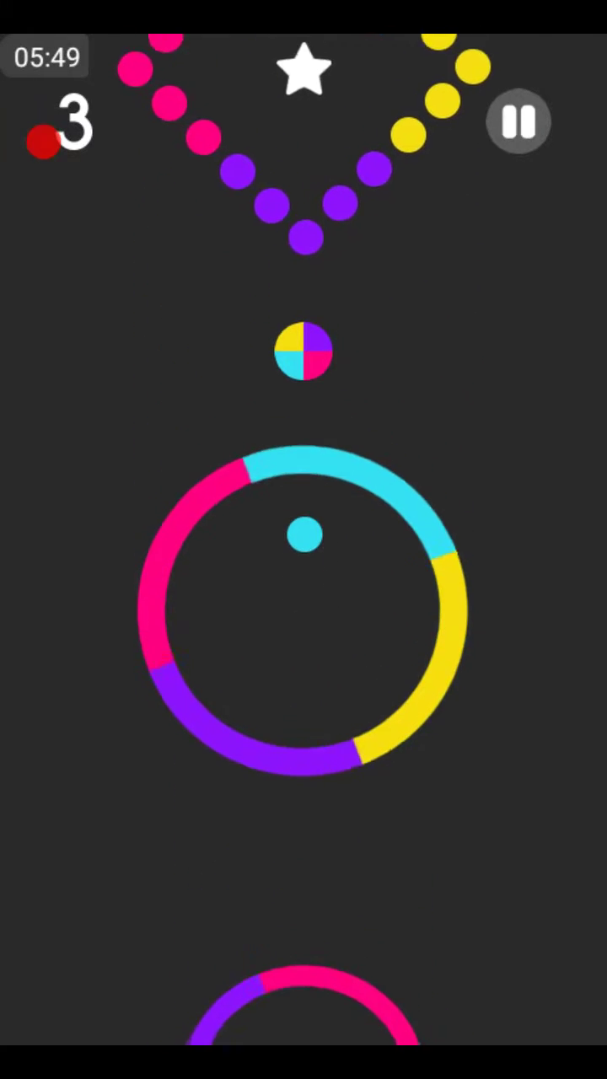
left_click(304, 759)
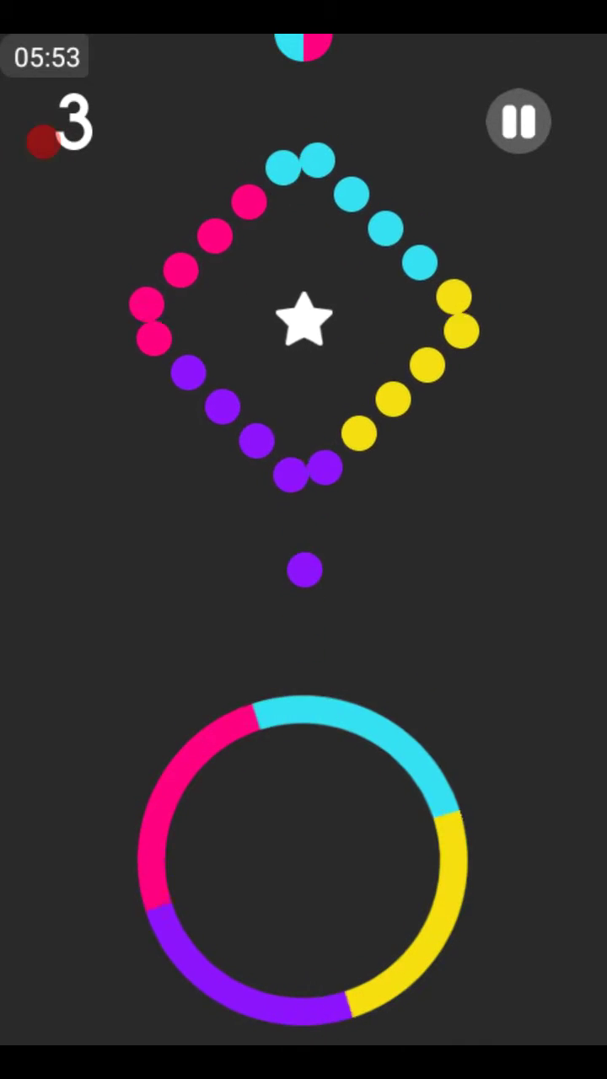
left_click(304, 759)
left_click(303, 759)
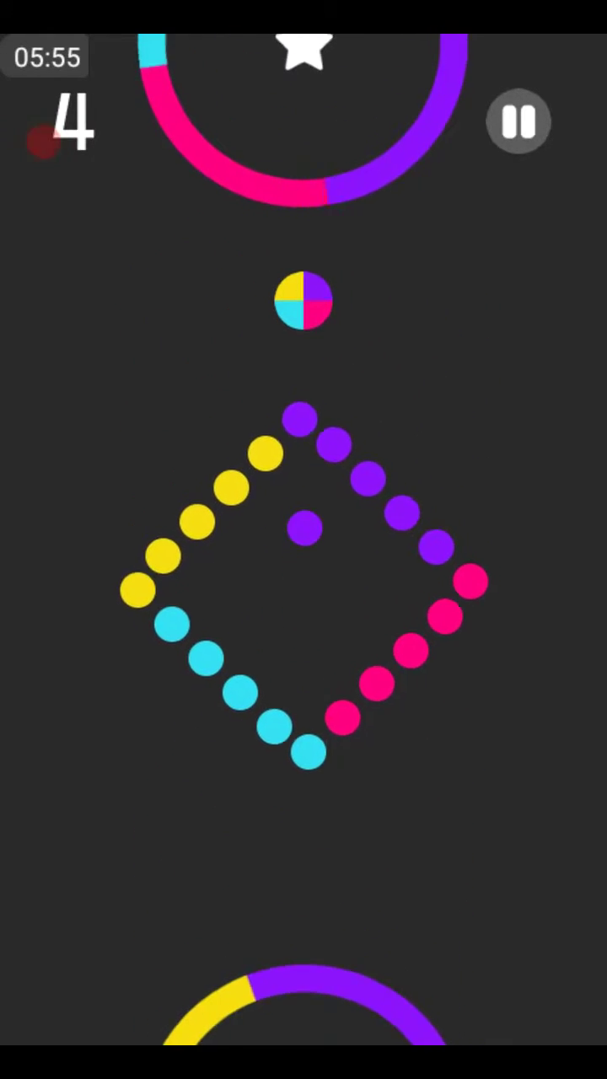
left_click(303, 759)
Take the next ring's star, crash at the double ring on score 5, and start anew
left_click(304, 759)
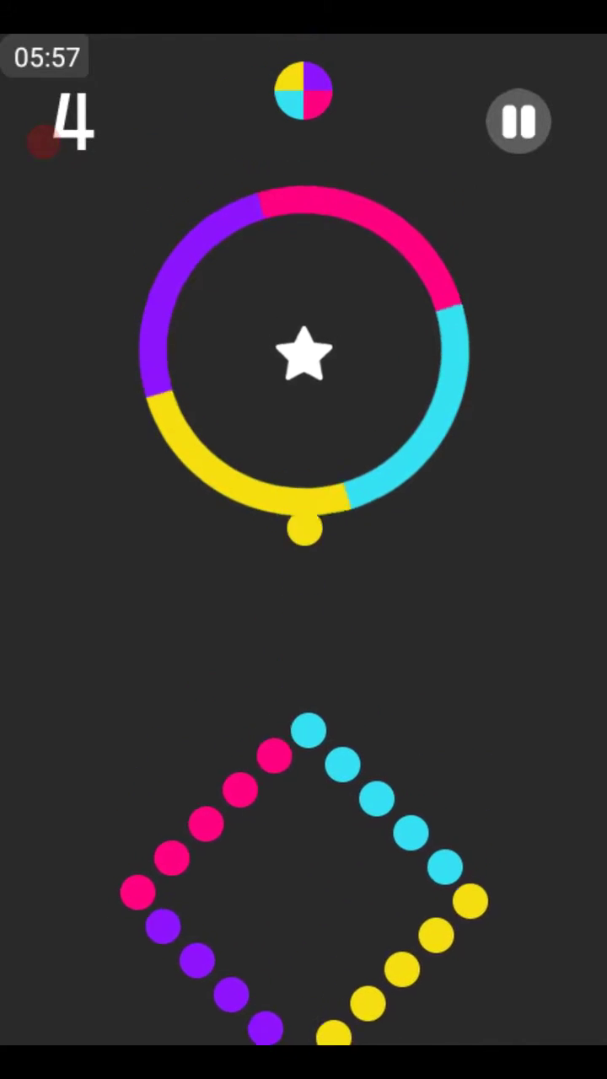
left_click(303, 758)
left_click(304, 758)
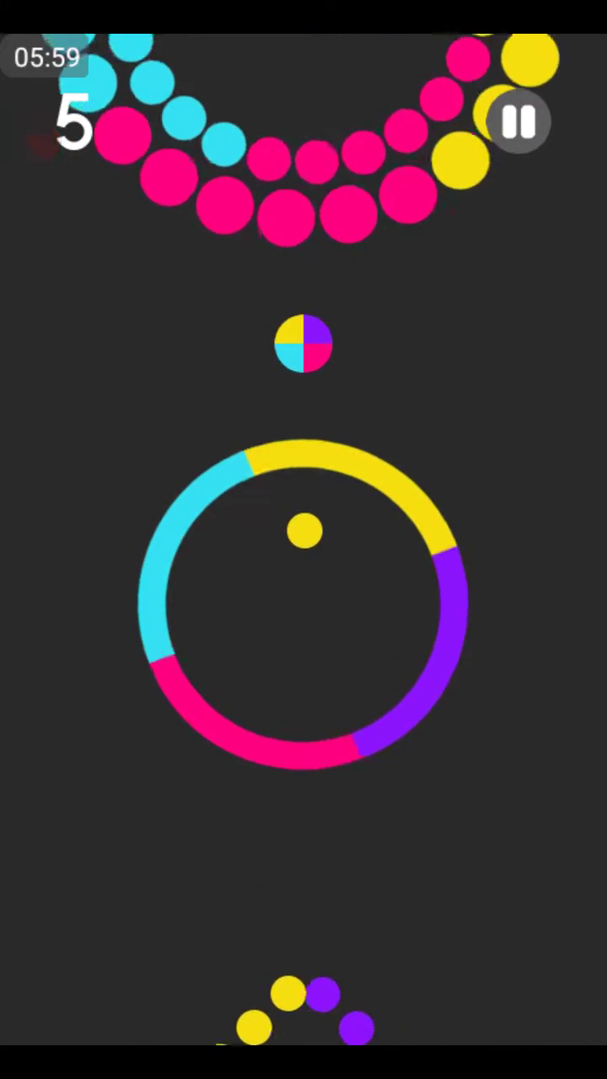
left_click(303, 758)
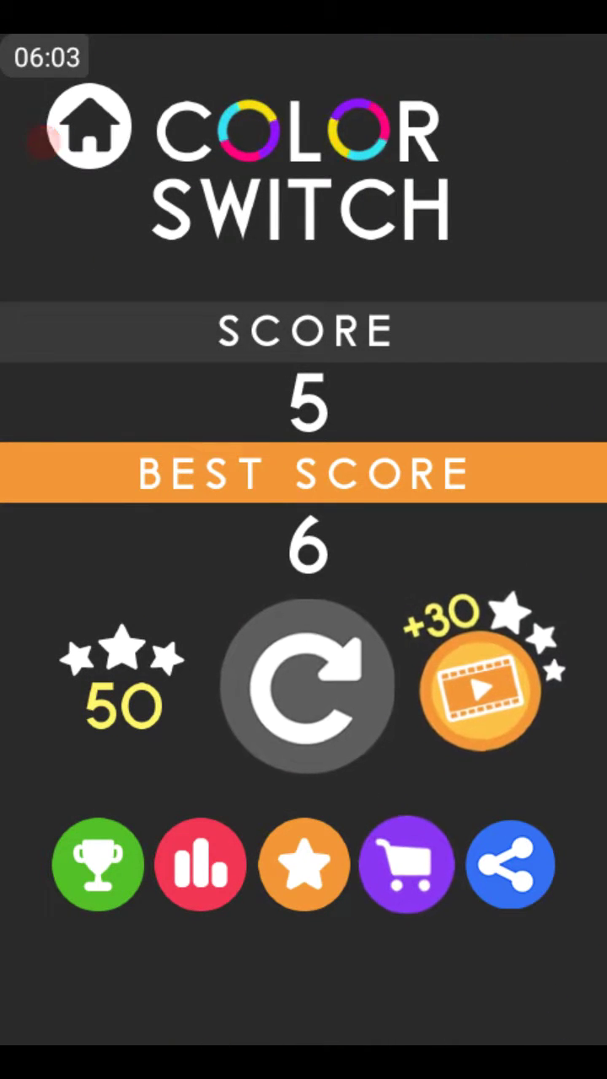
left_click(307, 687)
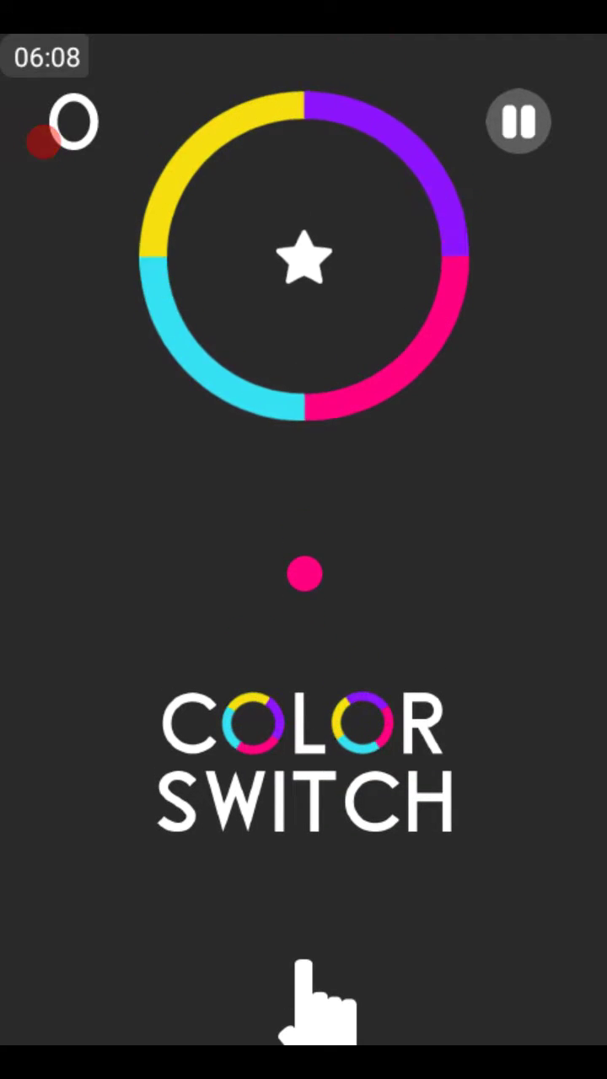
Climb through the first two rings and their colour switchers
left_click(303, 759)
left_click(304, 758)
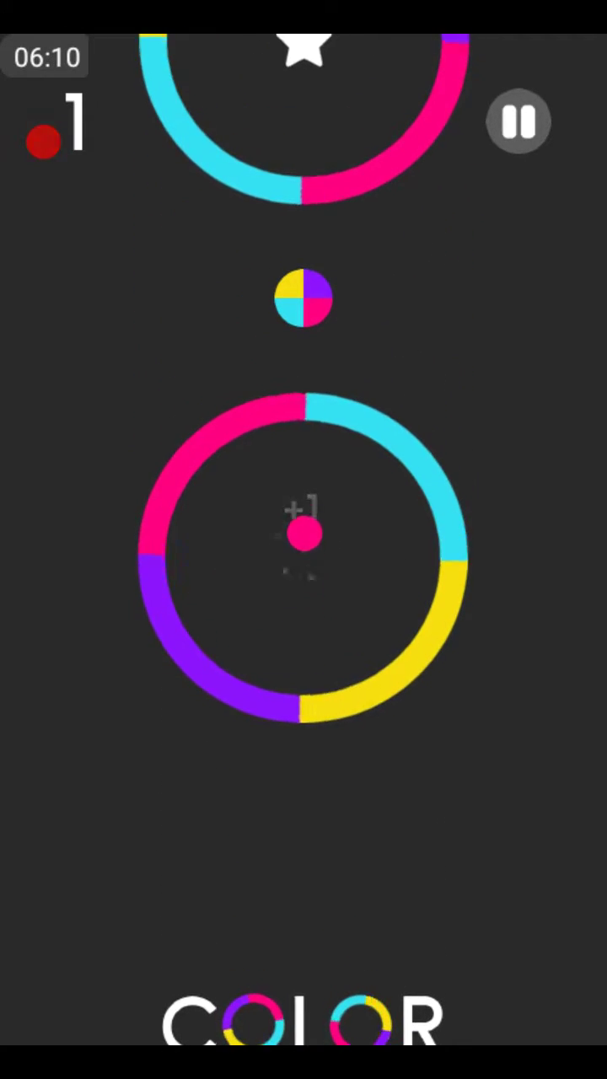
left_click(304, 759)
left_click(304, 758)
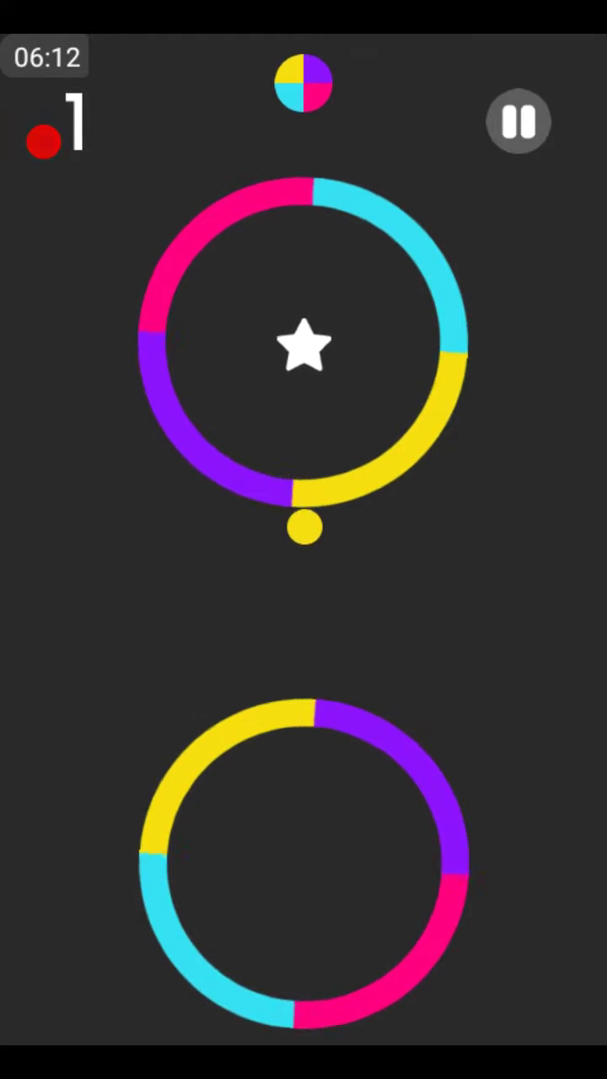
left_click(303, 758)
left_click(303, 759)
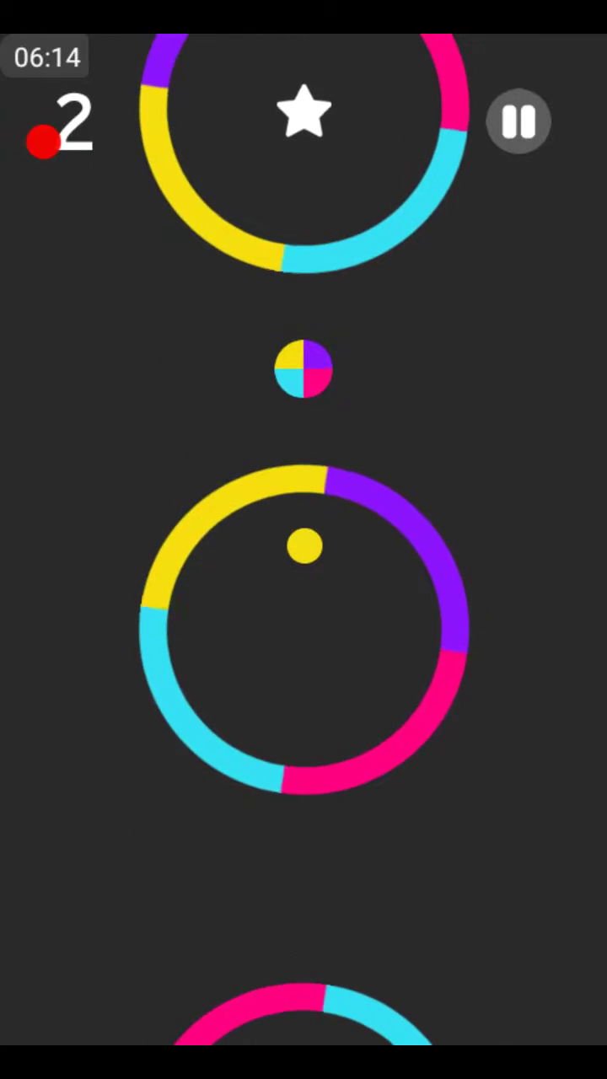
left_click(303, 758)
left_click(304, 759)
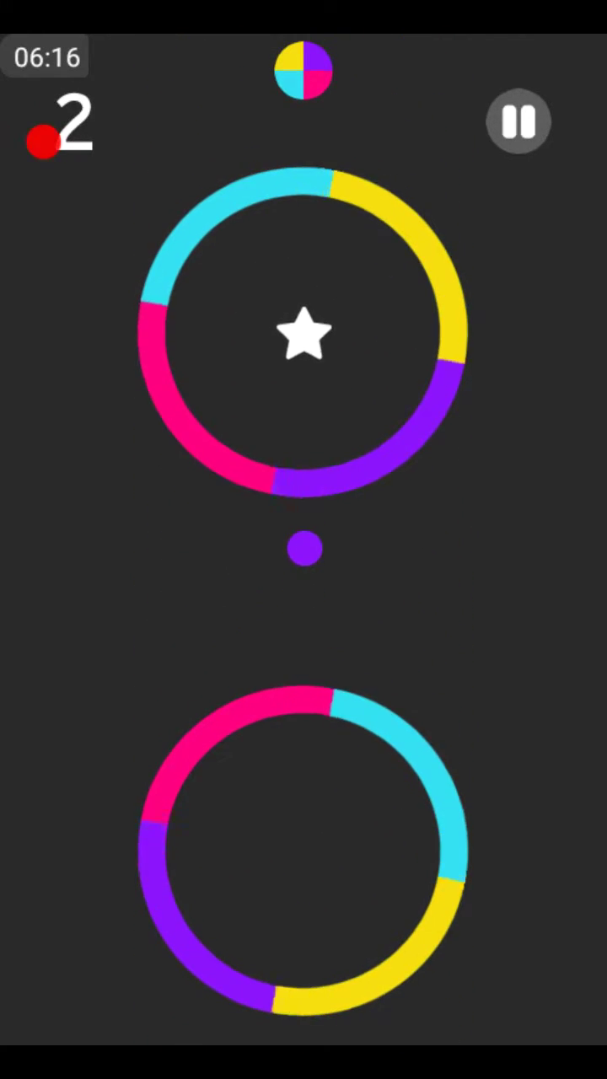
Collect the next ring's star and pass the spinning cross for its star
left_click(303, 759)
left_click(303, 758)
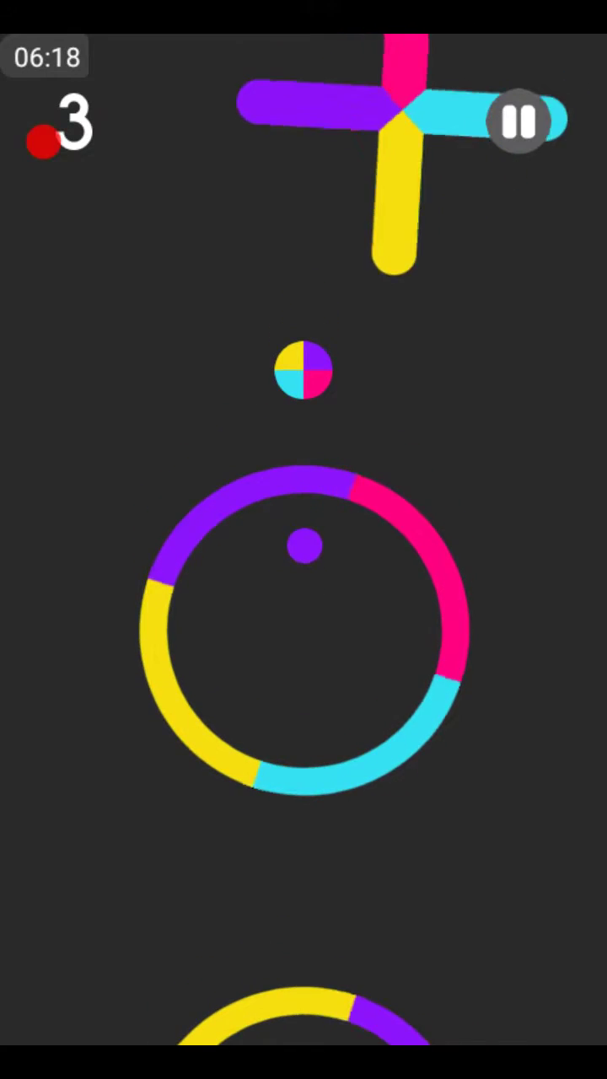
left_click(303, 759)
left_click(303, 759)
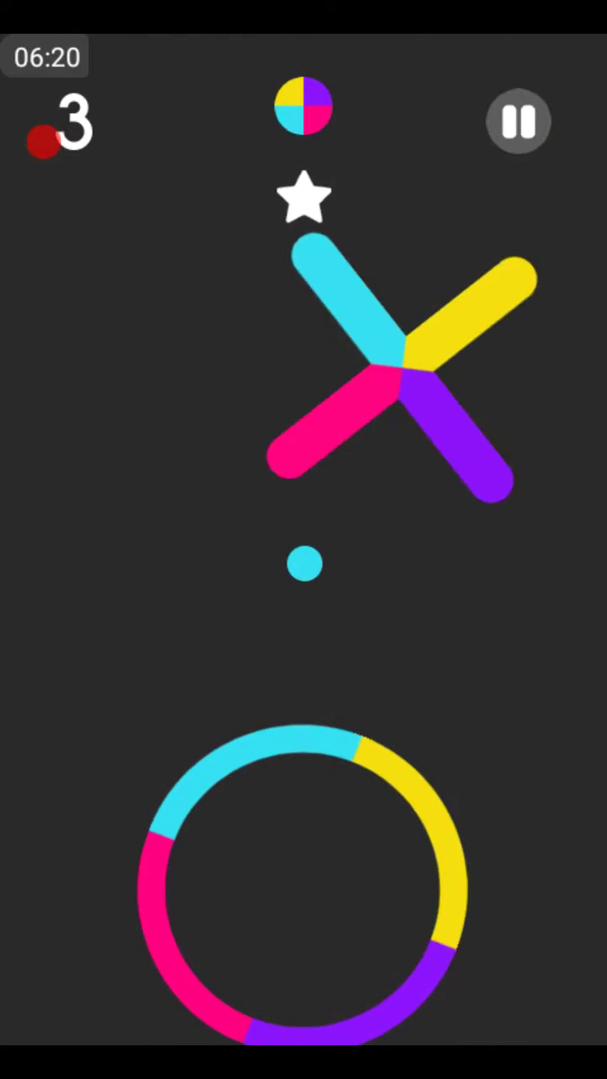
left_click(304, 758)
left_click(304, 758)
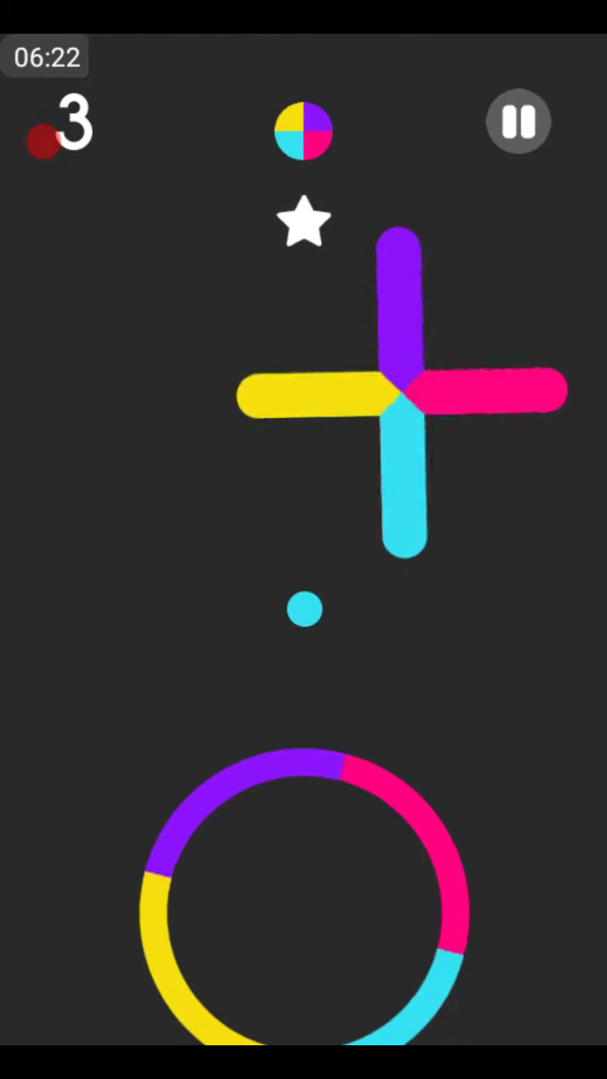
left_click(303, 758)
Get through the twin crosses for their star before the run ends at score 5
left_click(303, 758)
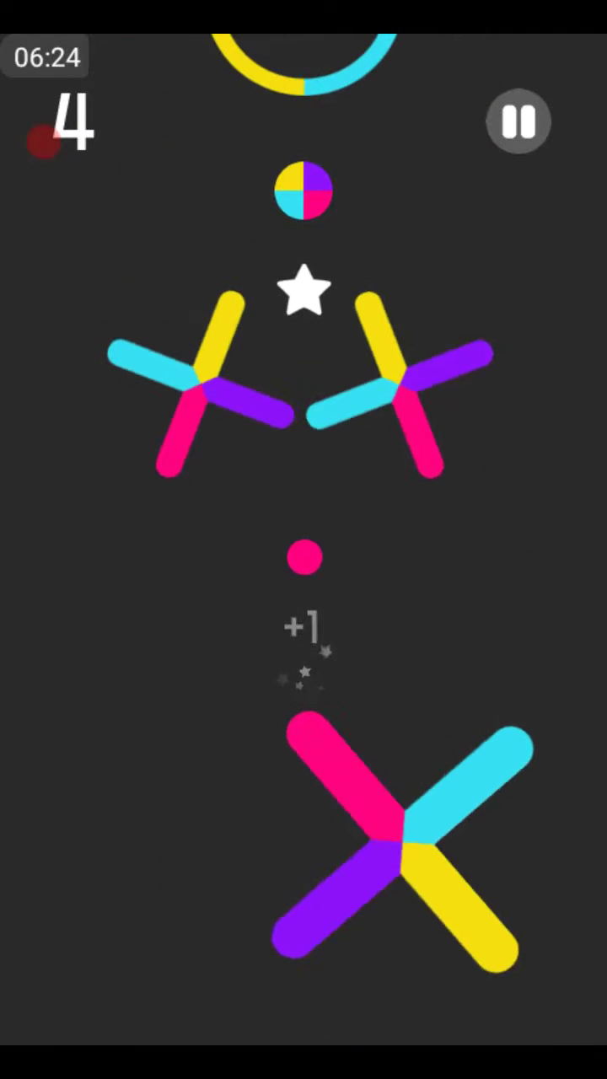
left_click(304, 758)
left_click(303, 759)
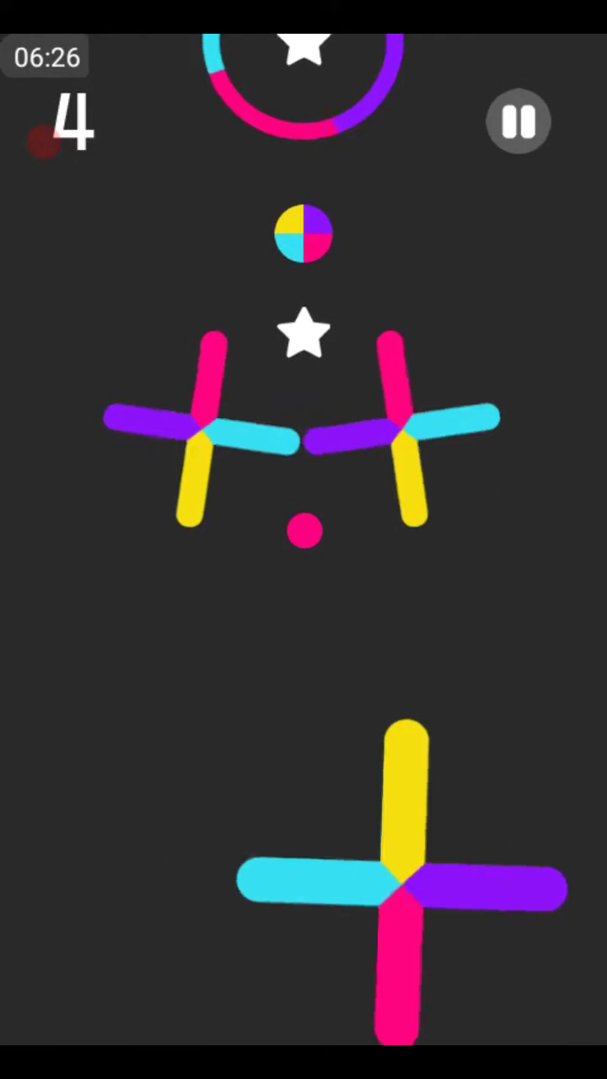
left_click(304, 759)
left_click(303, 758)
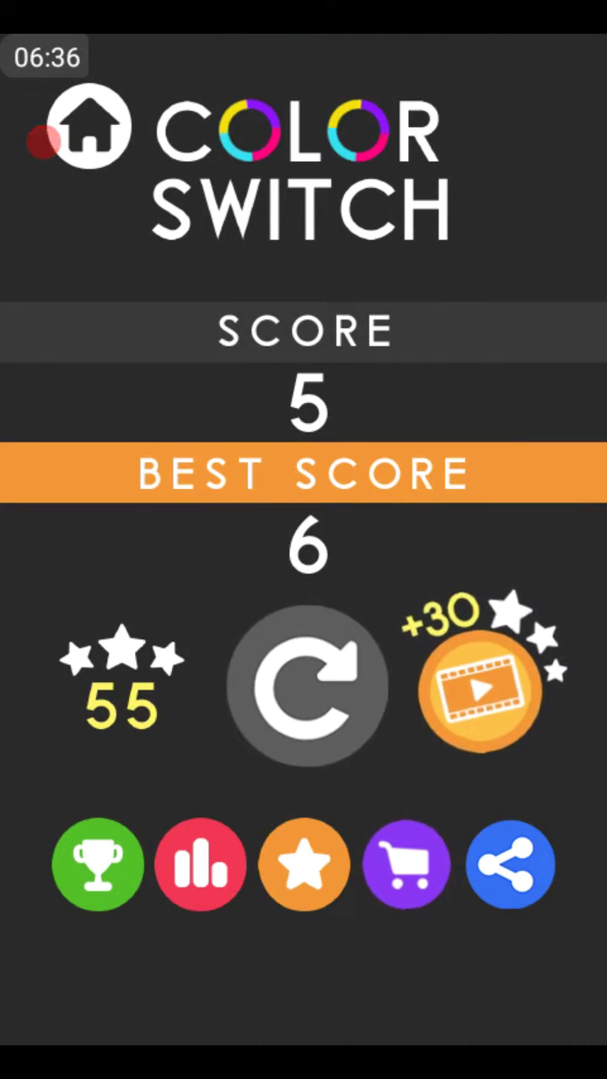
Start a new game and clear three rings and two switchers, ending at score 3
left_click(308, 687)
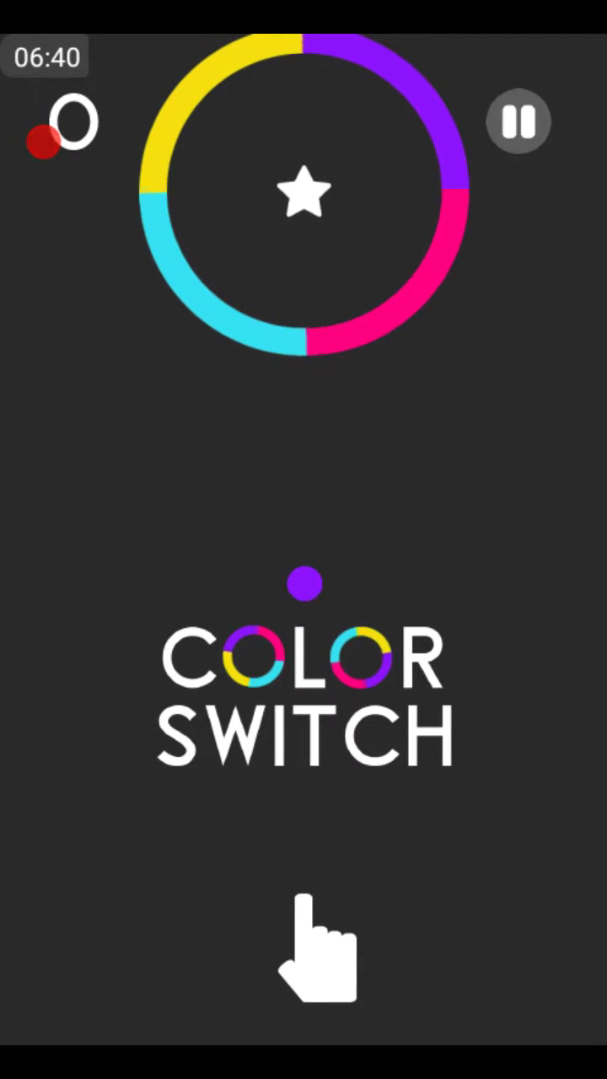
left_click(303, 758)
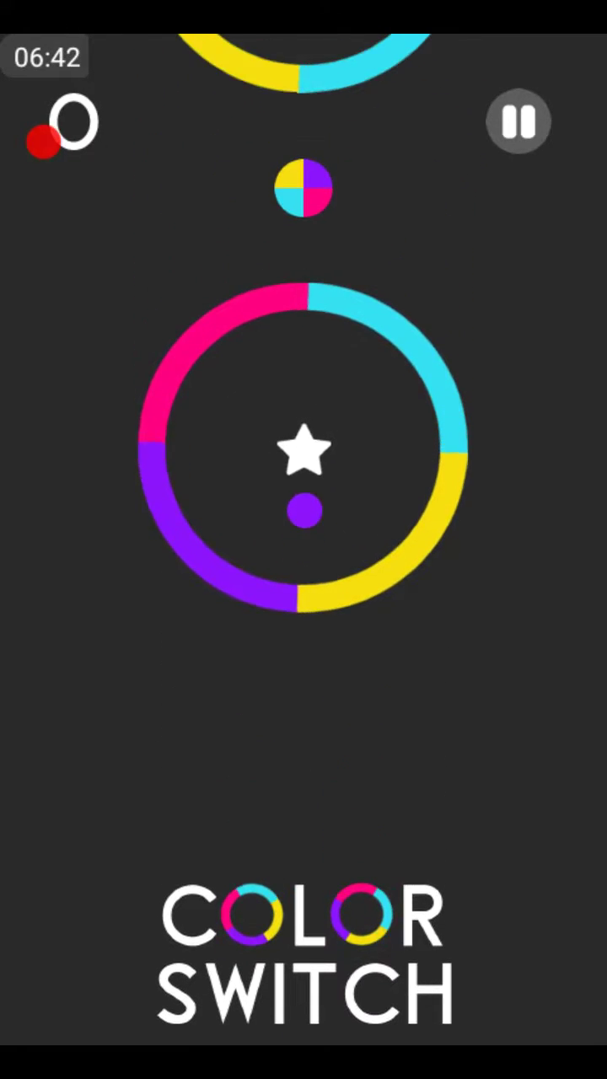
left_click(304, 758)
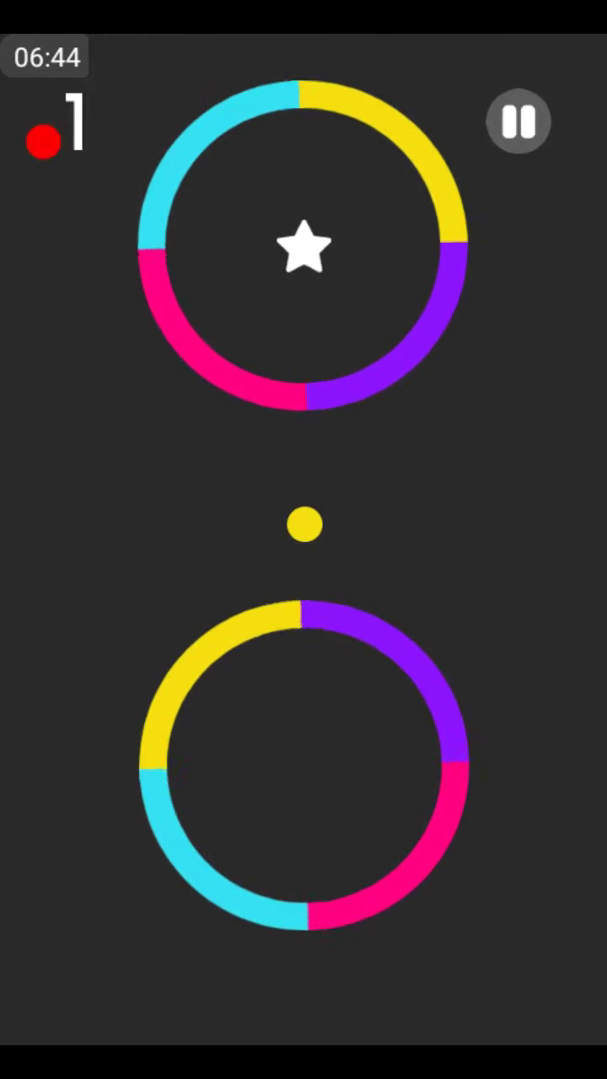
left_click(303, 759)
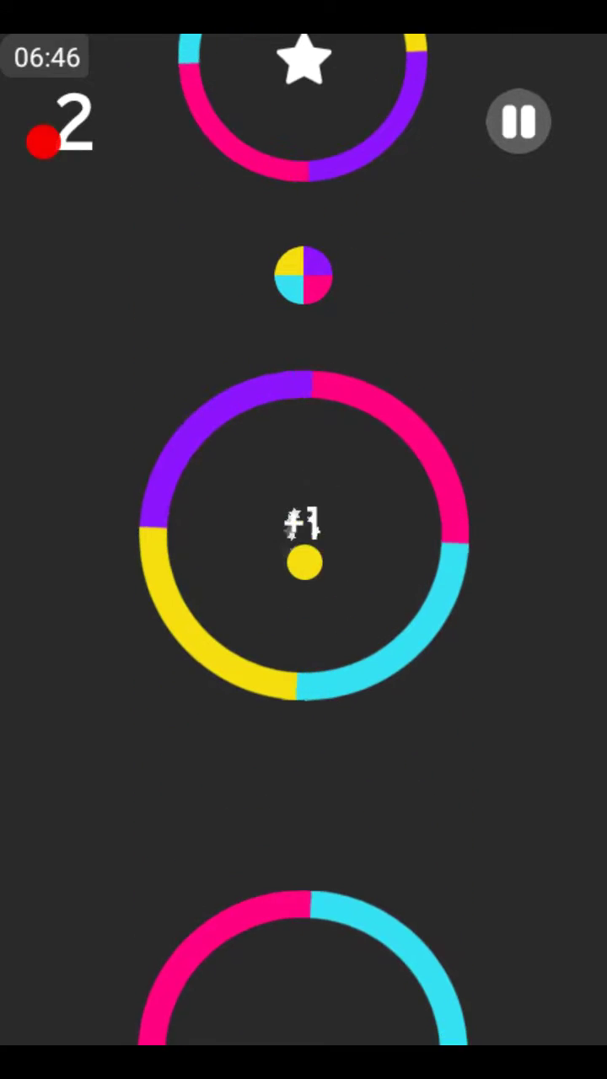
left_click(303, 758)
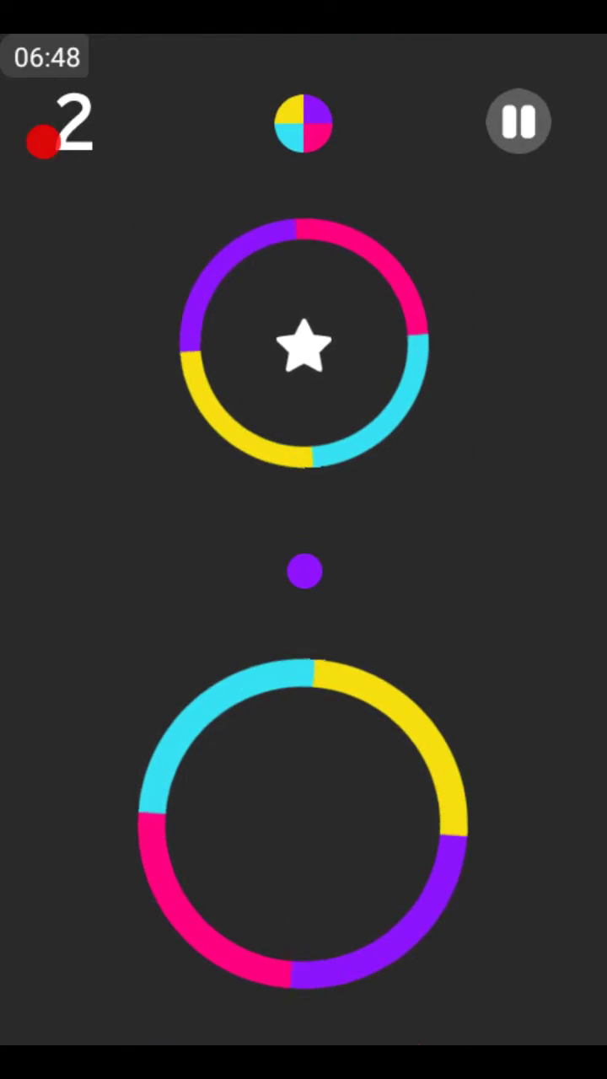
left_click(304, 759)
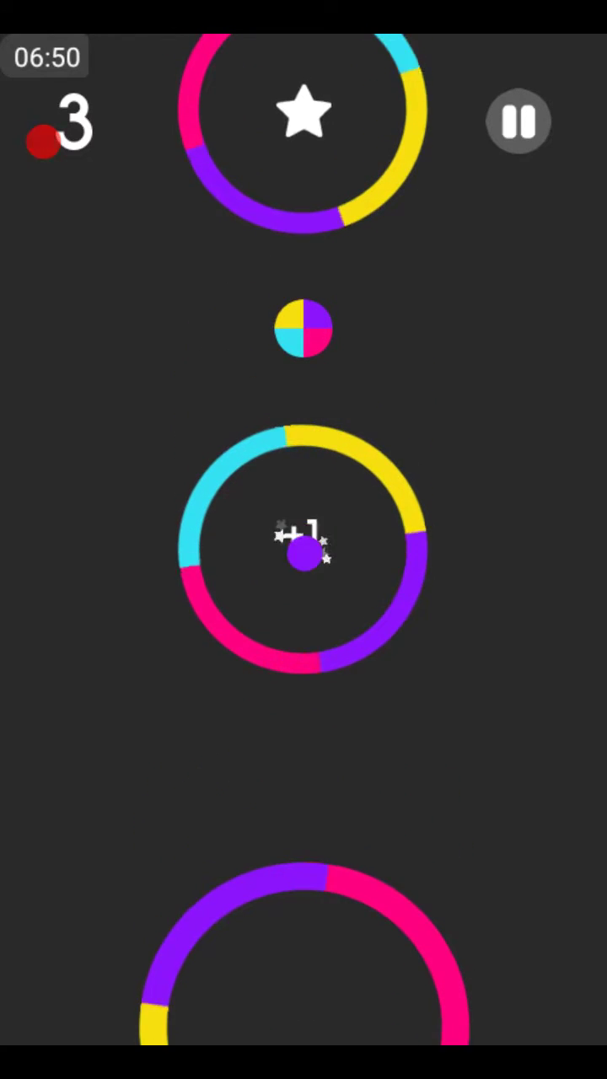
left_click(303, 758)
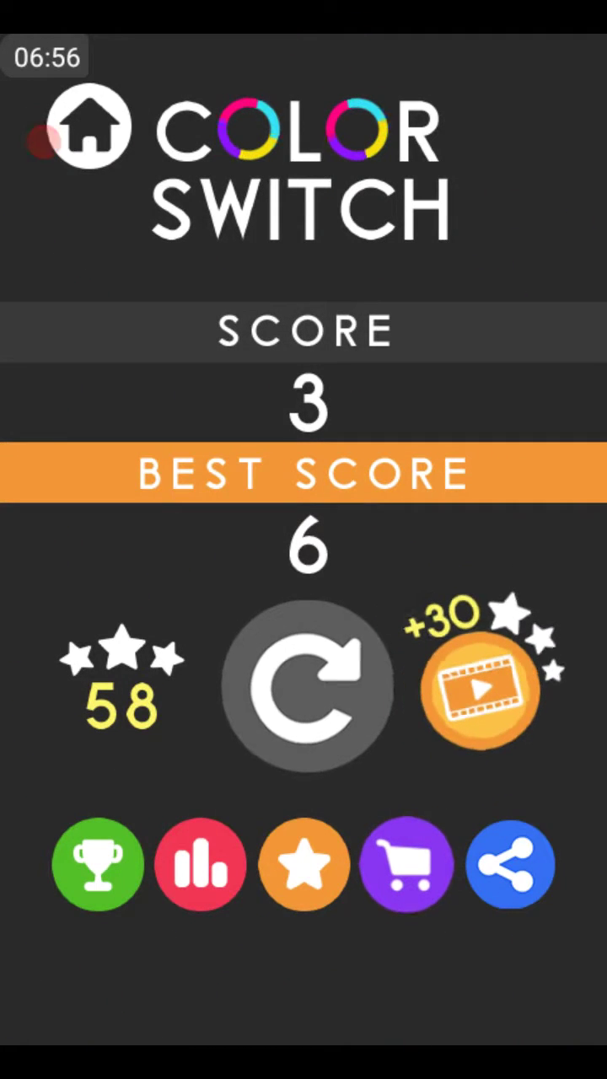
Start a new run and hover inside the double rotating rings until crashing at score 4
left_click(304, 687)
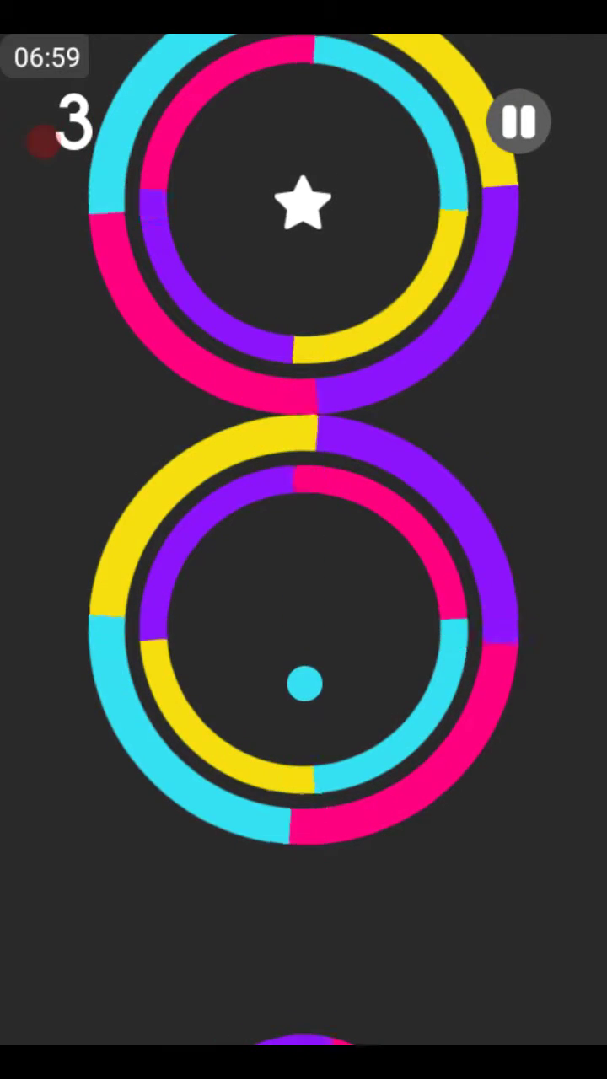
left_click(304, 758)
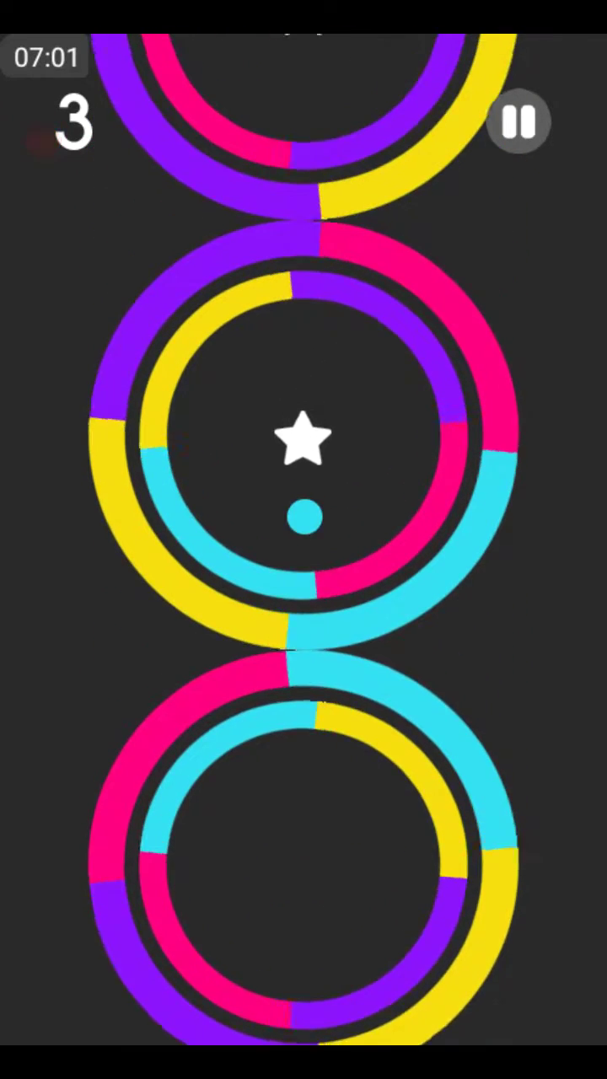
left_click(303, 758)
left_click(304, 759)
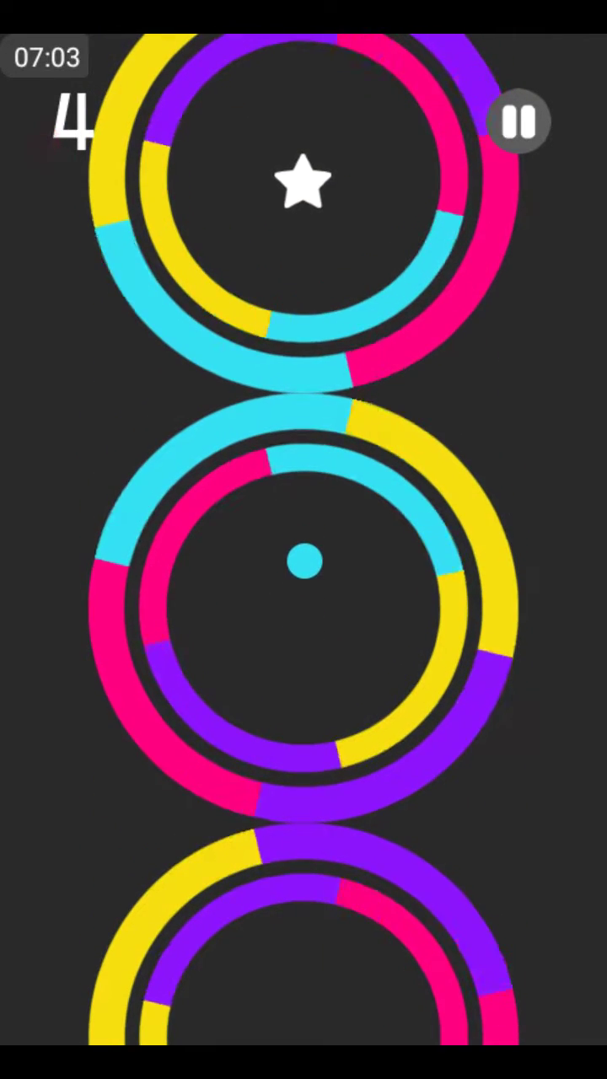
left_click(304, 758)
left_click(304, 758)
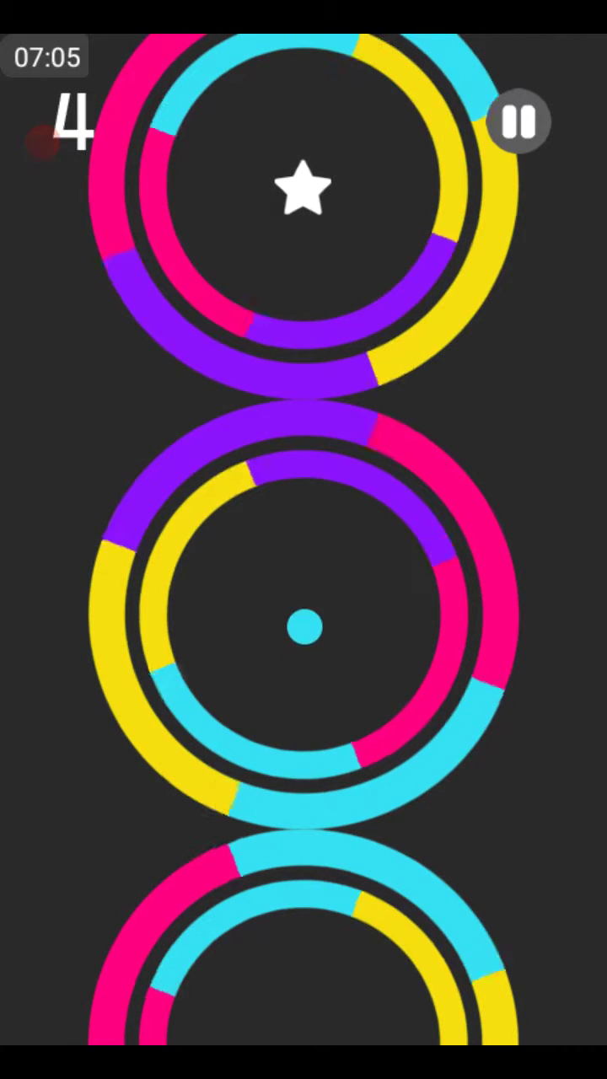
left_click(303, 759)
left_click(303, 759)
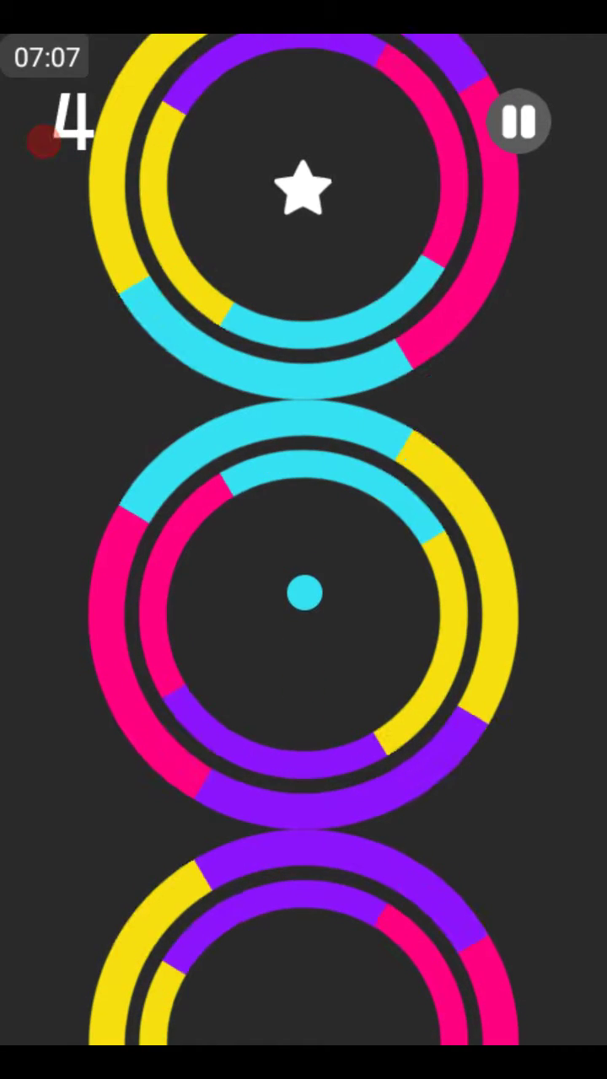
left_click(304, 759)
left_click(303, 758)
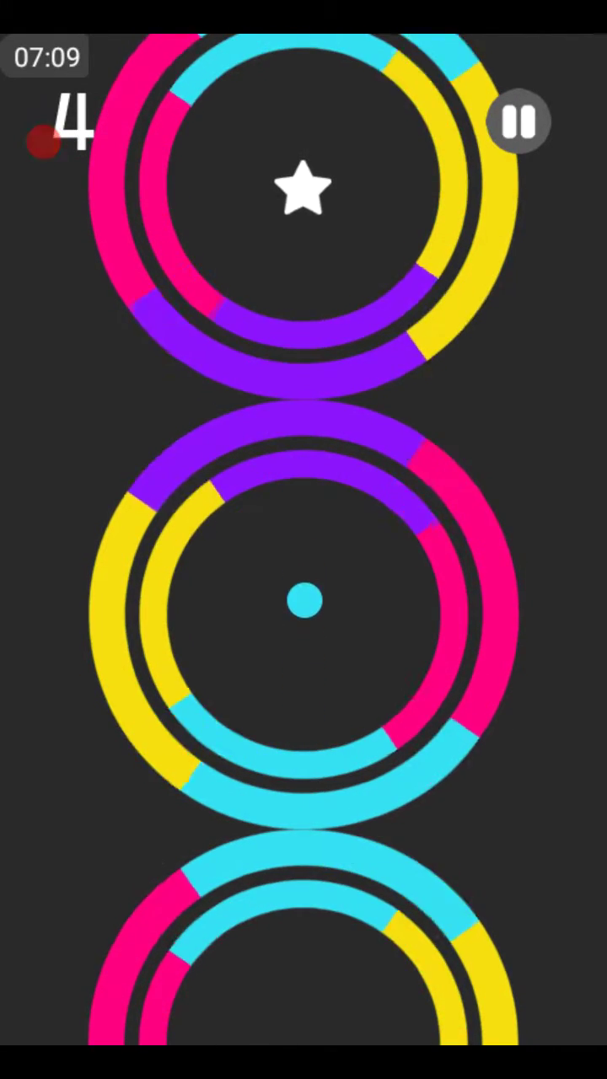
left_click(304, 759)
left_click(303, 758)
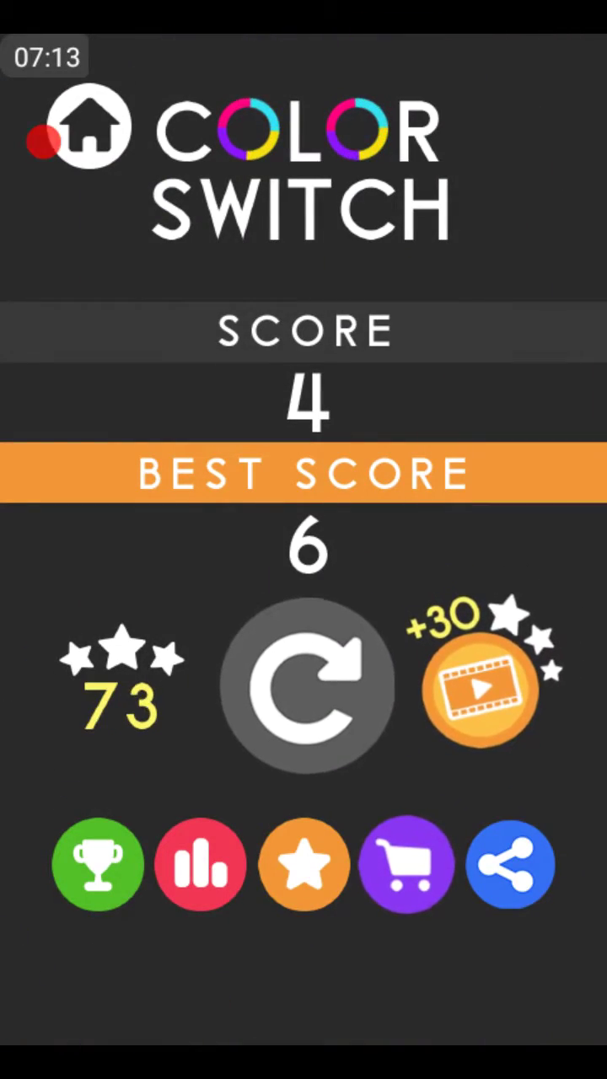
Score 1 through the first ring before crashing, then bring up a fresh game
left_click(307, 687)
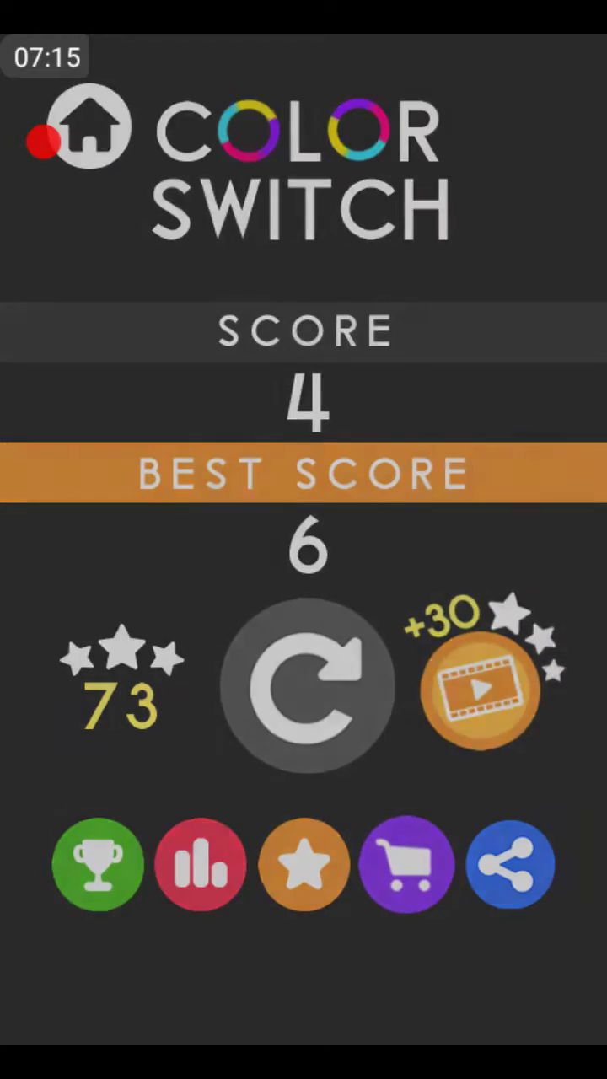
left_click(303, 758)
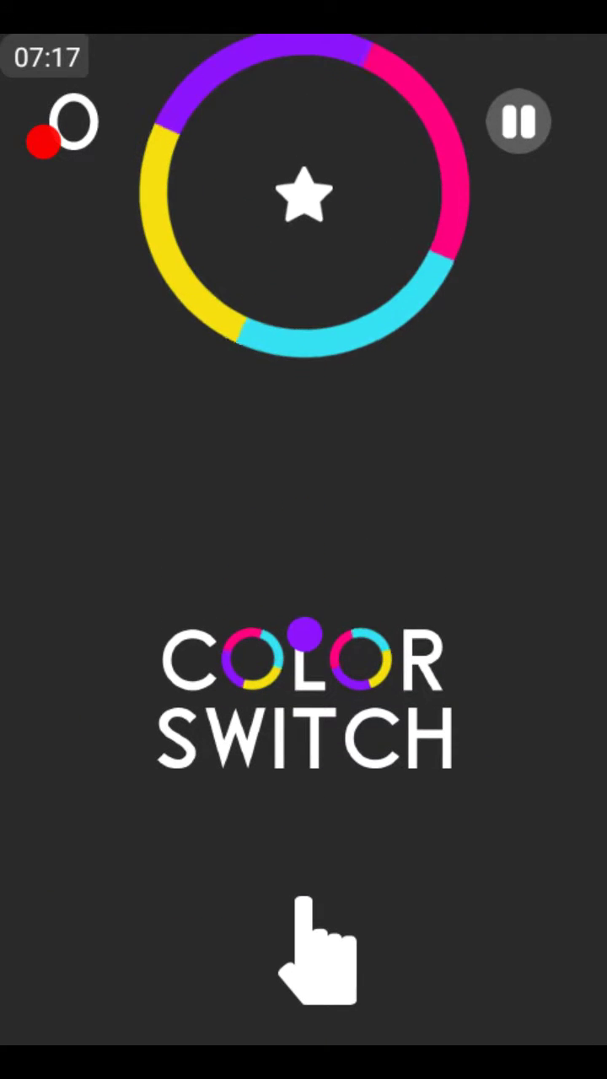
left_click(304, 759)
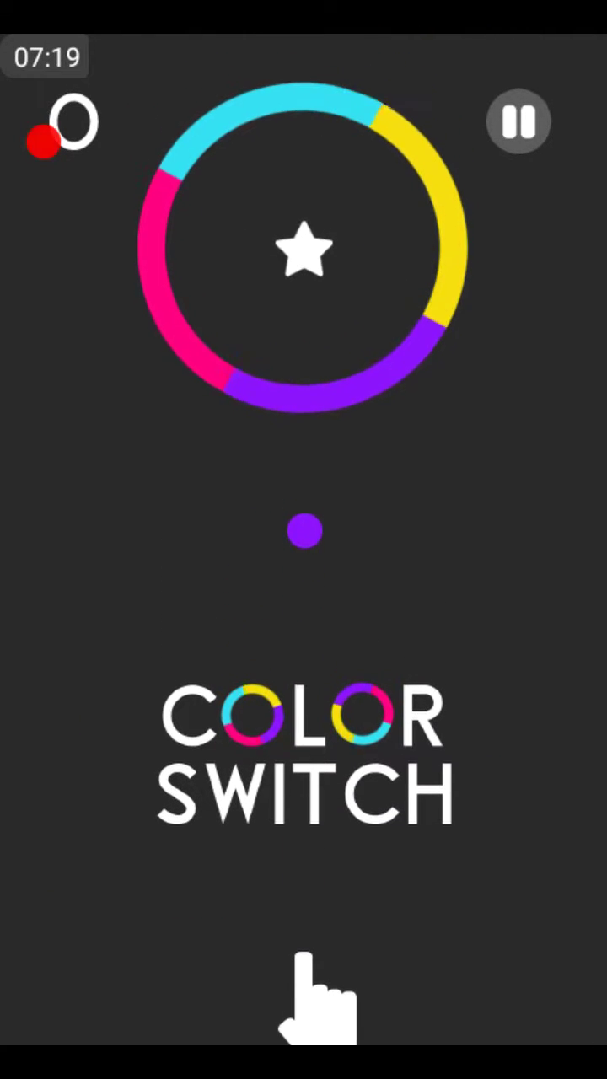
left_click(303, 759)
left_click(304, 759)
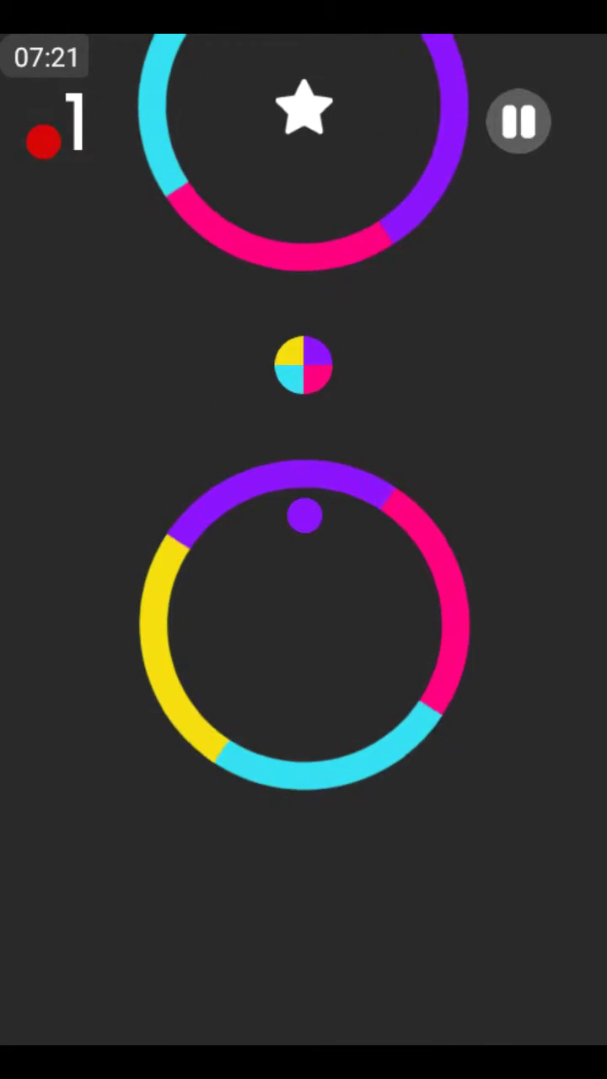
left_click(303, 759)
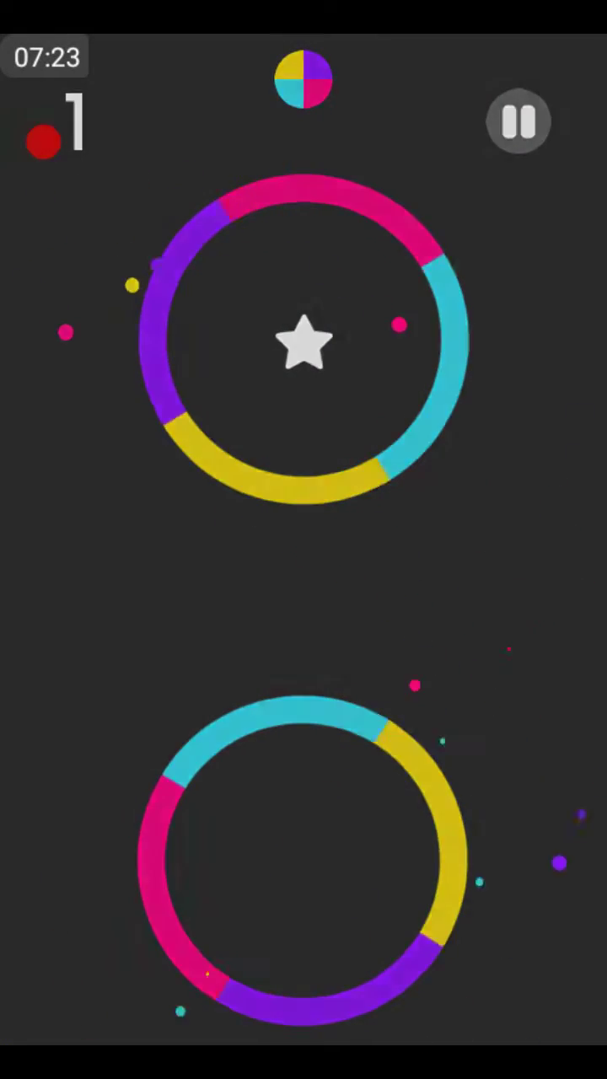
left_click(307, 687)
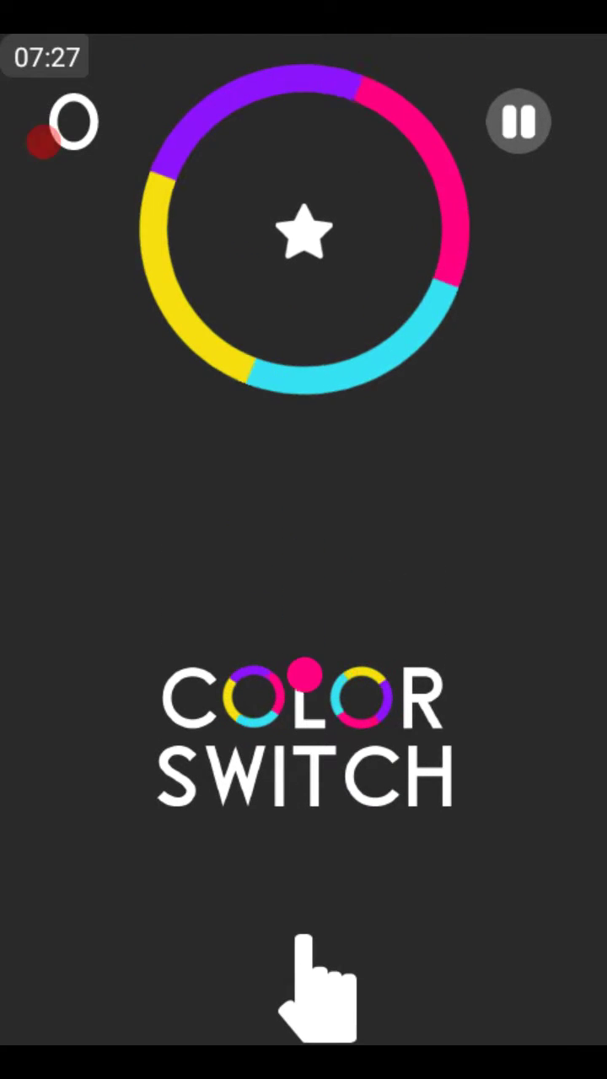
Start the run, turn the ball purple, and collect stars from two rings and the dotted square
left_click(304, 759)
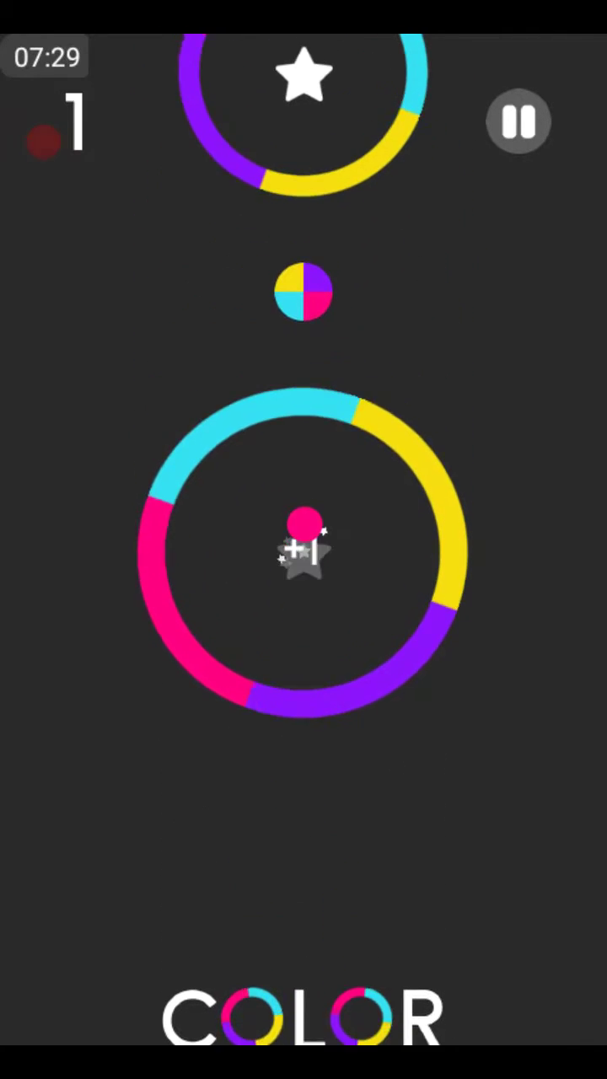
left_click(304, 758)
left_click(304, 759)
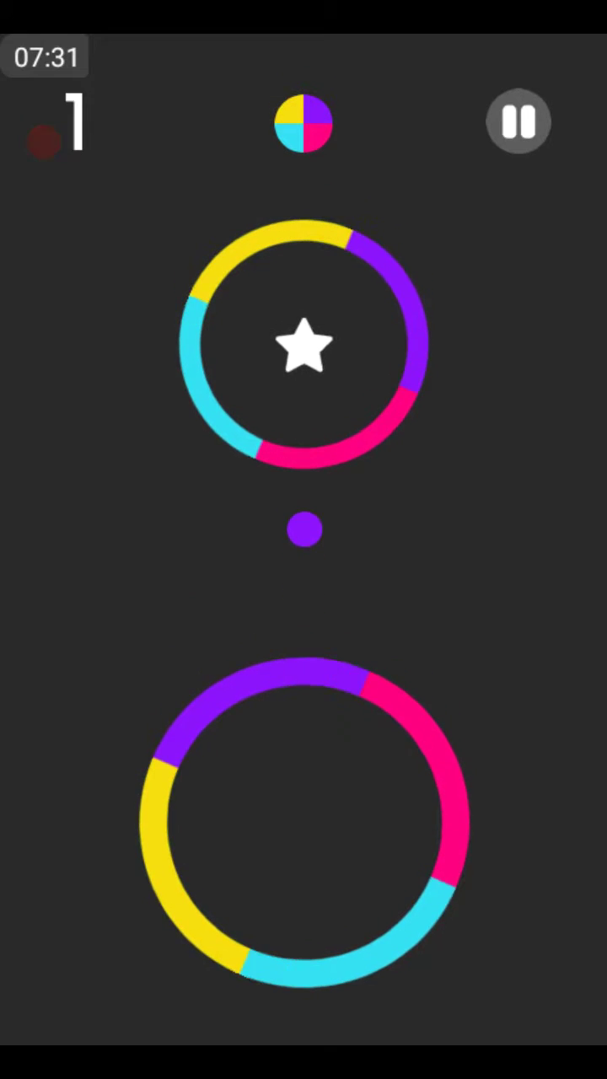
left_click(304, 758)
left_click(303, 758)
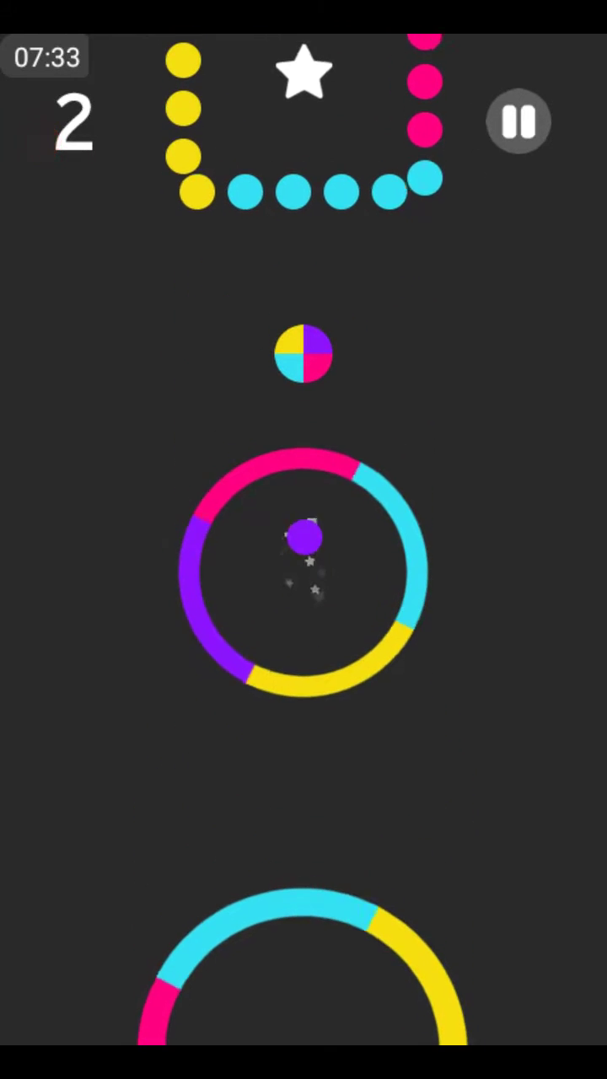
left_click(304, 759)
left_click(303, 759)
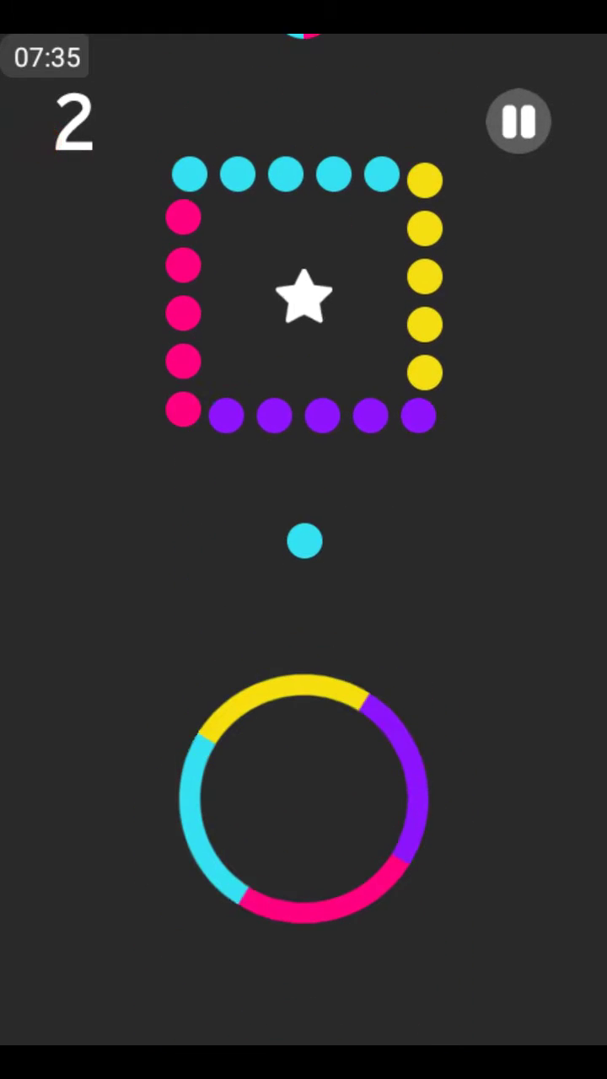
left_click(303, 758)
left_click(303, 759)
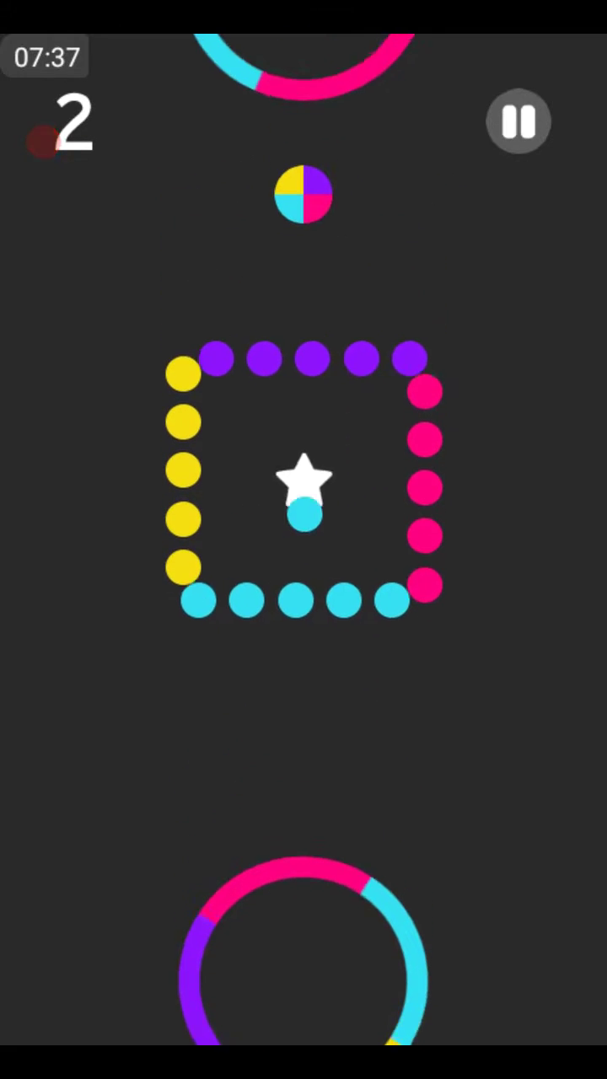
Exit the square, switch to yellow, and grab two more ring stars before crashing at score 5
left_click(303, 759)
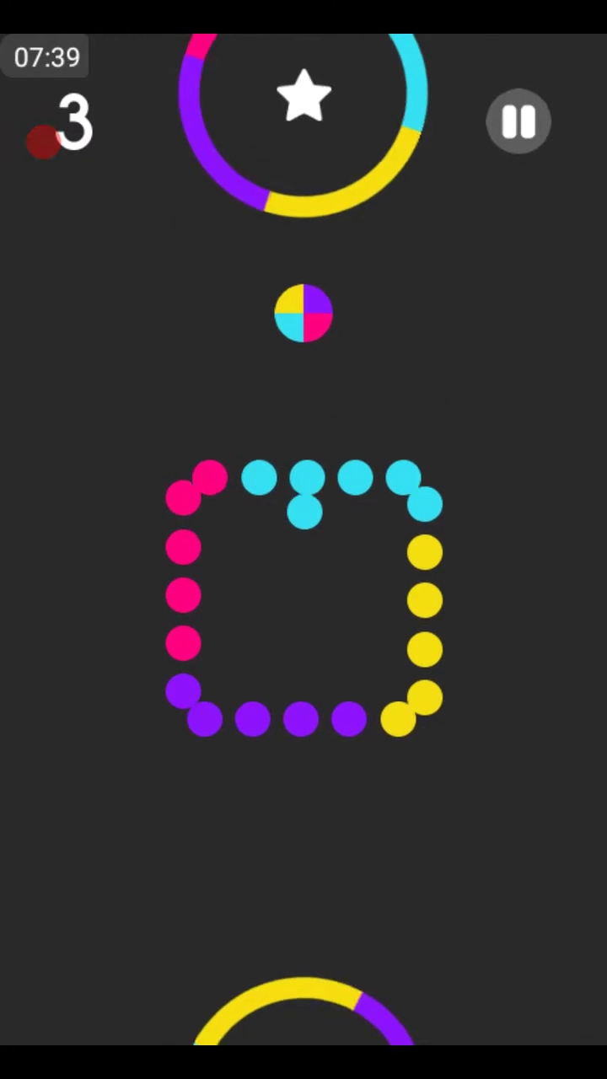
left_click(303, 758)
left_click(303, 759)
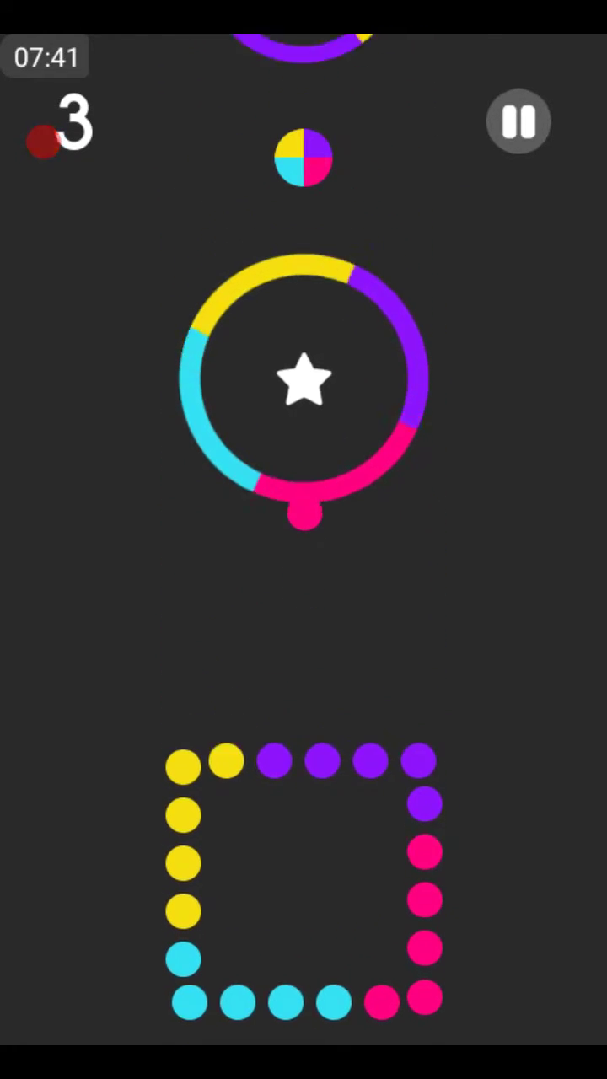
left_click(303, 758)
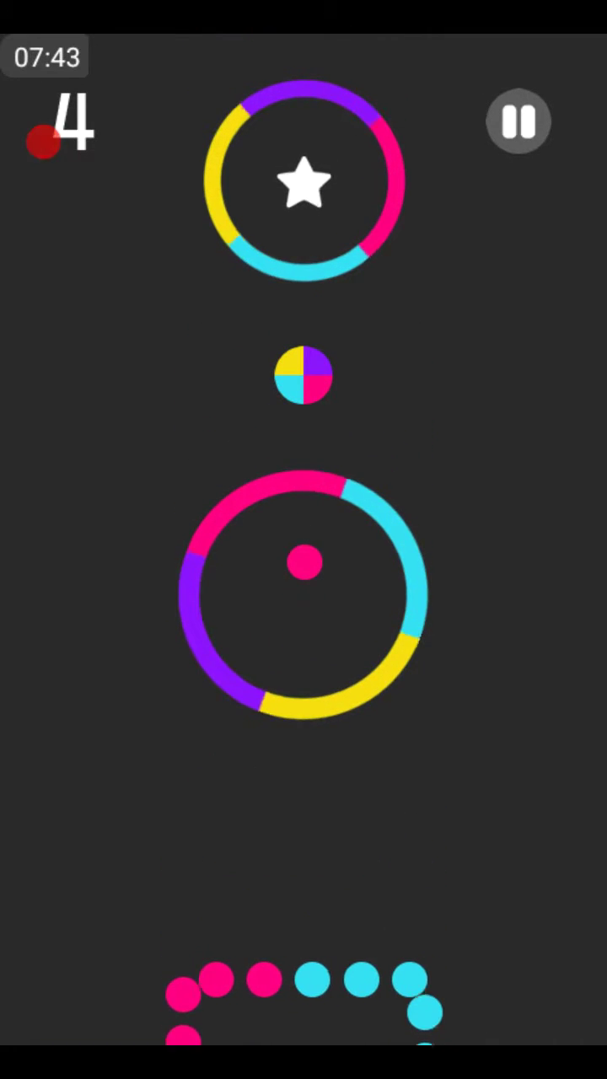
left_click(303, 759)
left_click(303, 759)
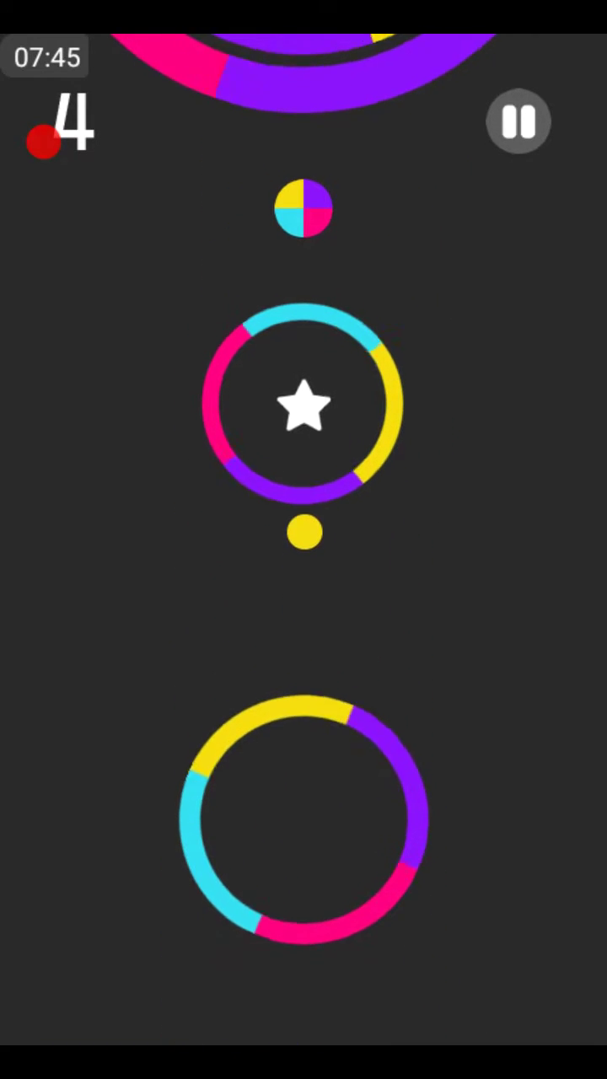
left_click(303, 758)
left_click(304, 759)
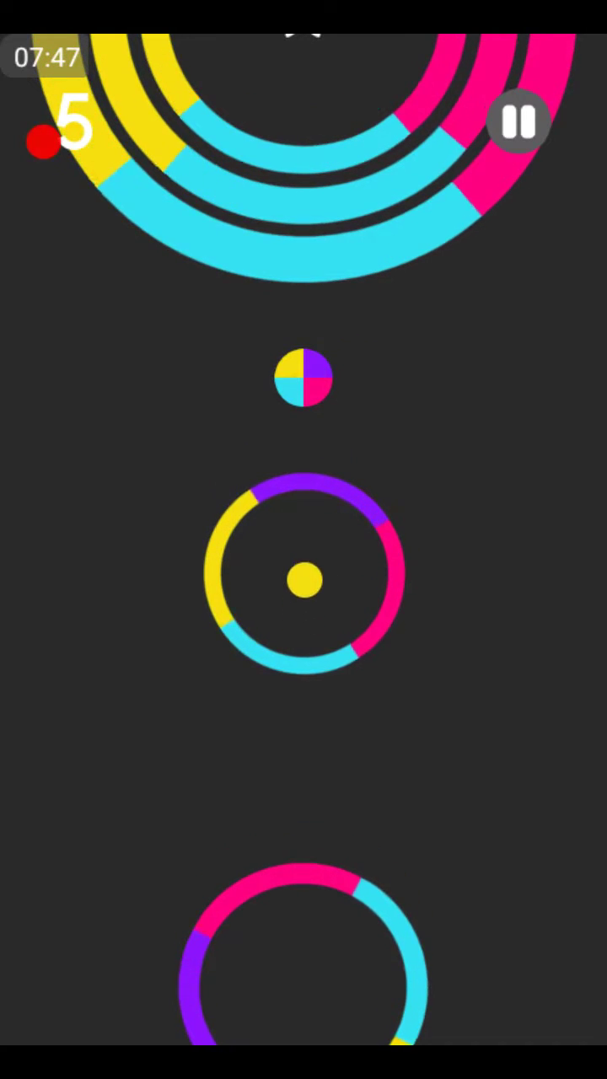
left_click(304, 758)
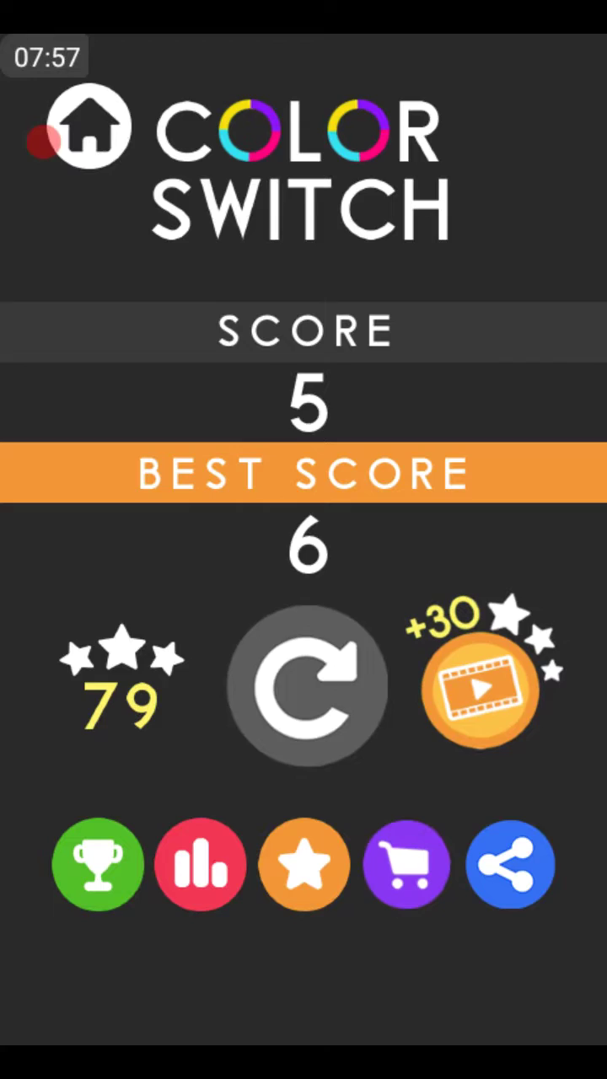
Replay, collect the first ring's star, crash past the switcher at score 1, then open the shop
left_click(304, 684)
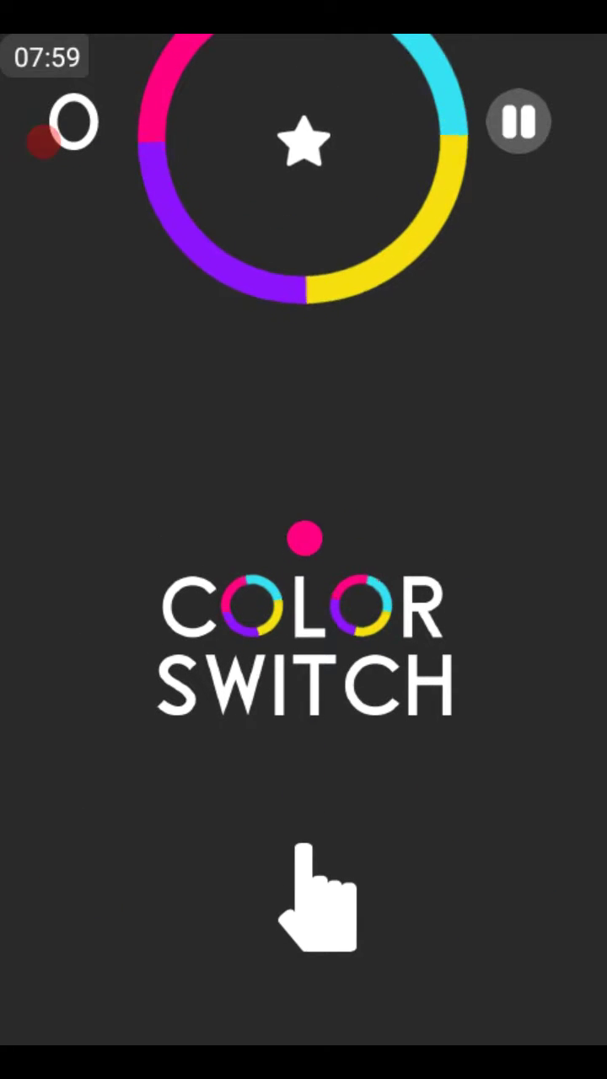
left_click(303, 758)
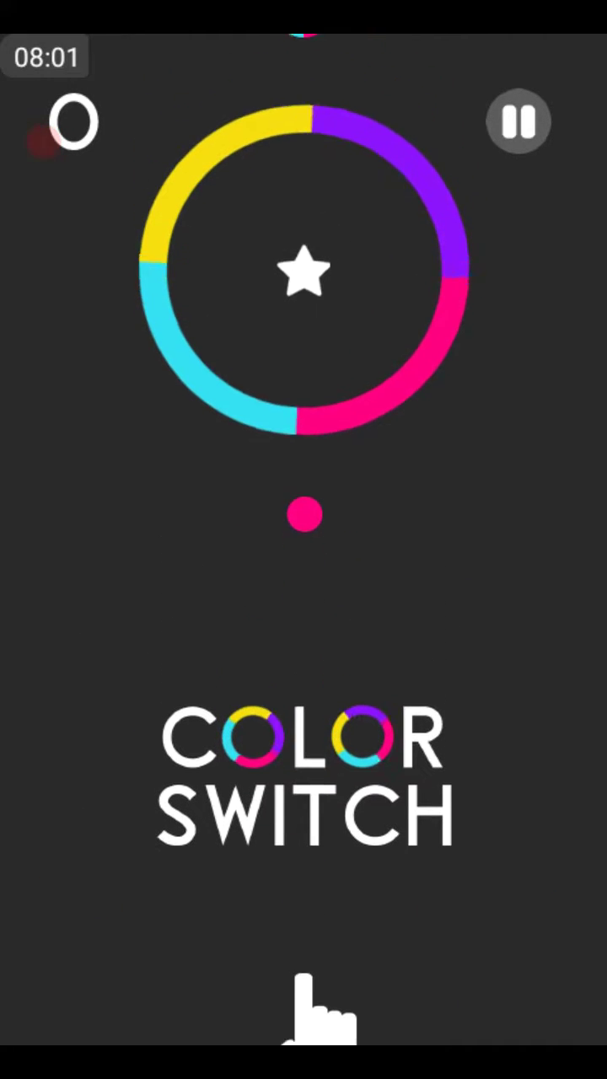
left_click(303, 759)
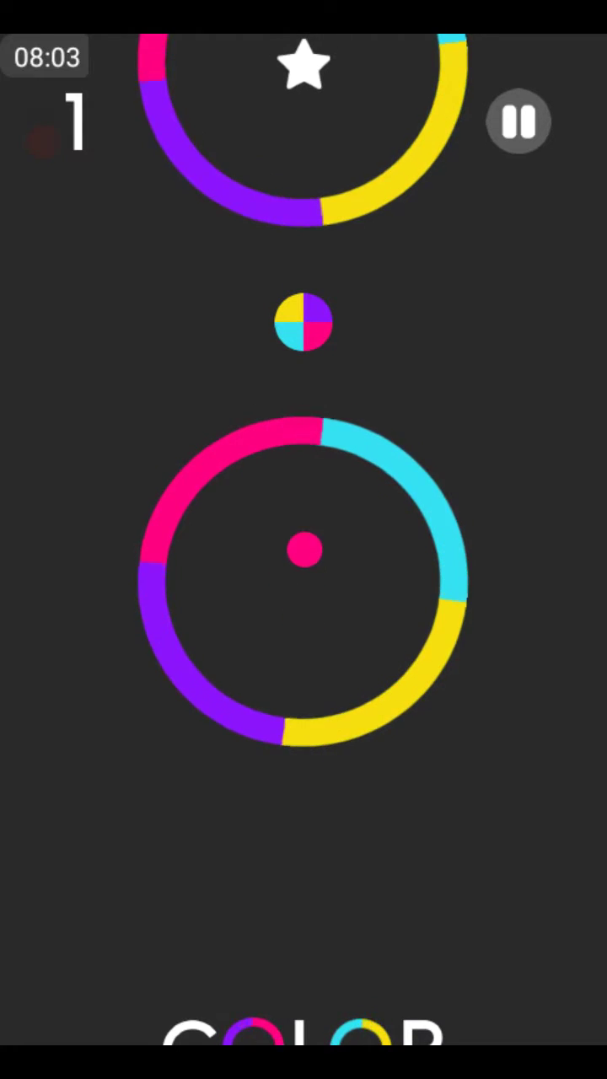
left_click(304, 759)
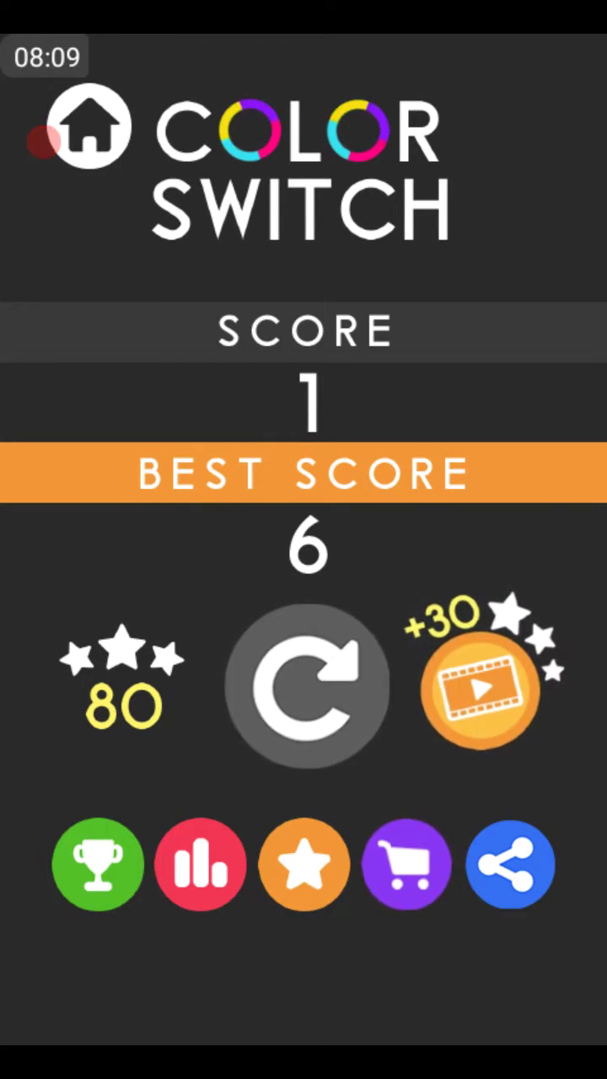
left_click(407, 865)
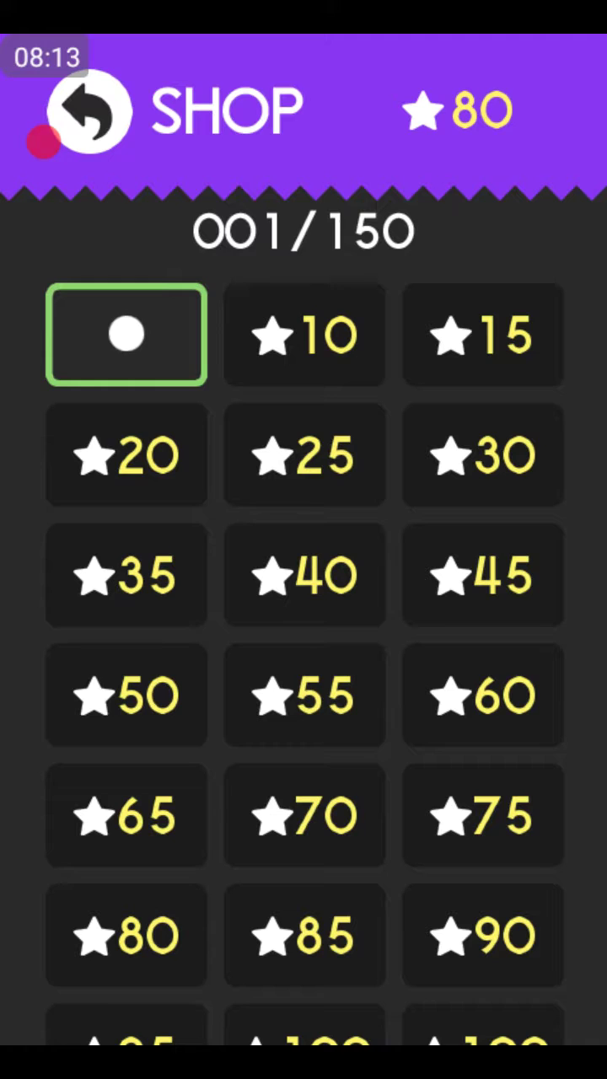
scroll(303, 590, "down", 5)
scroll(303, 590, "down", 4)
scroll(304, 590, "down", 4)
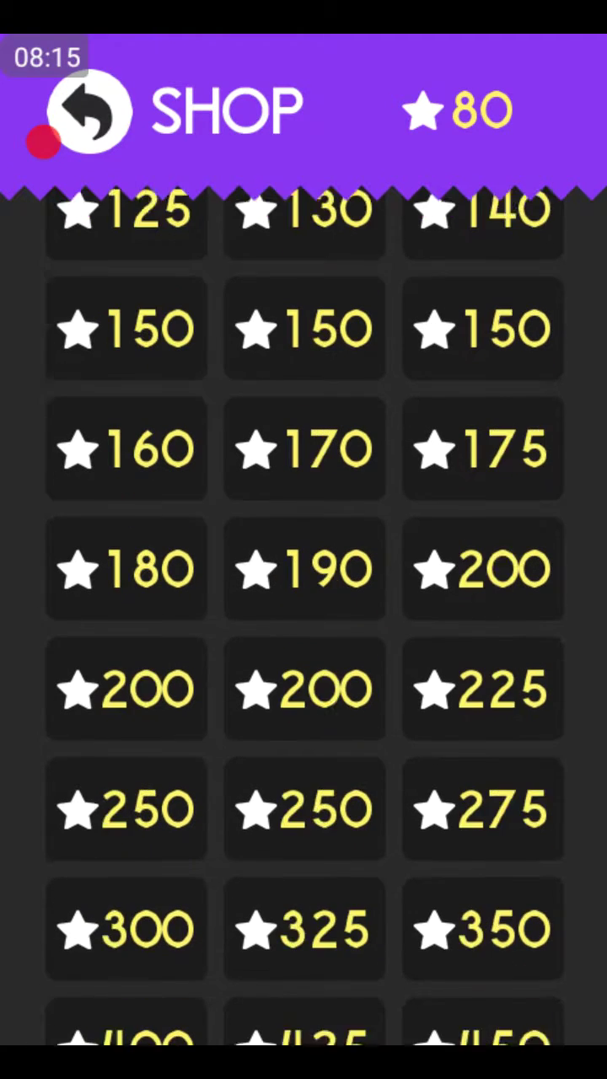
scroll(304, 590, "down", 3)
scroll(303, 590, "down", 5)
scroll(303, 590, "down", 5)
scroll(304, 590, "up", 7)
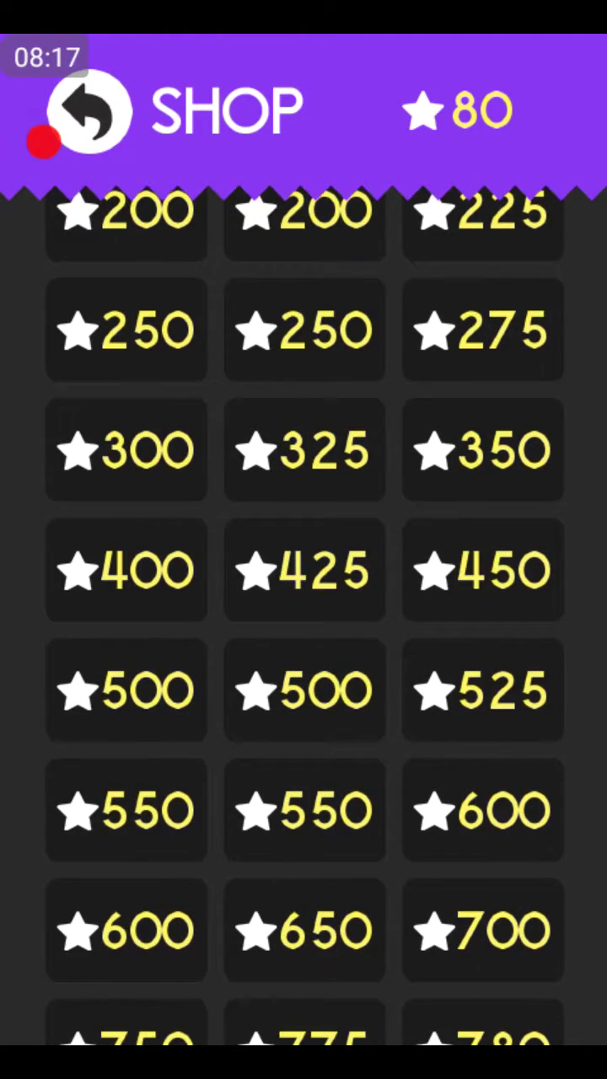
scroll(304, 590, "up", 5)
scroll(303, 590, "up", 5)
scroll(304, 590, "up", 5)
scroll(304, 590, "up", 2)
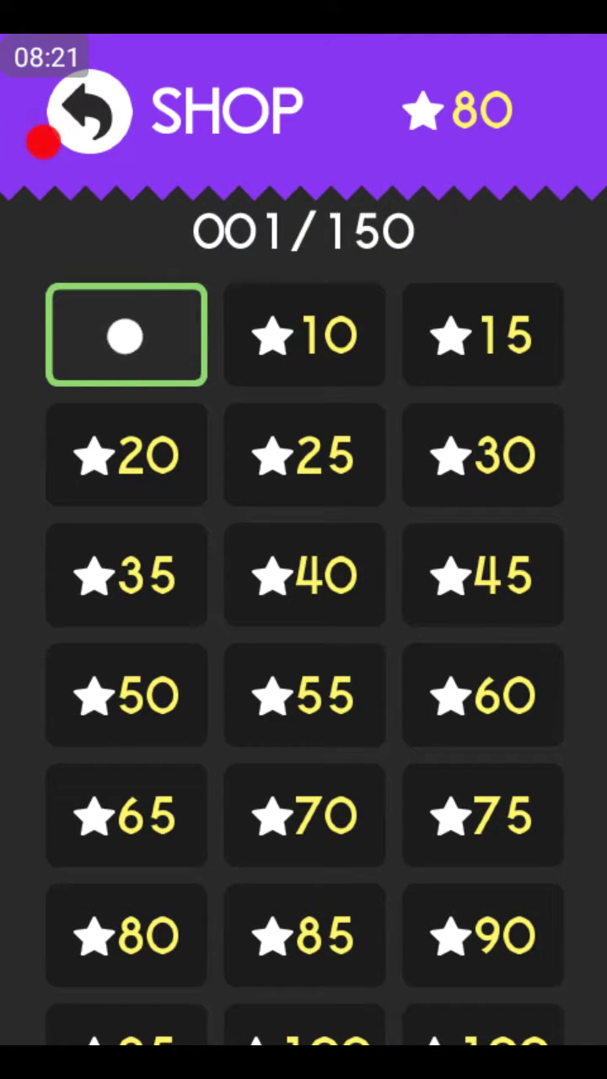
Exit the ball-item Shop, returning to a fresh game at score zero
left_click(91, 114)
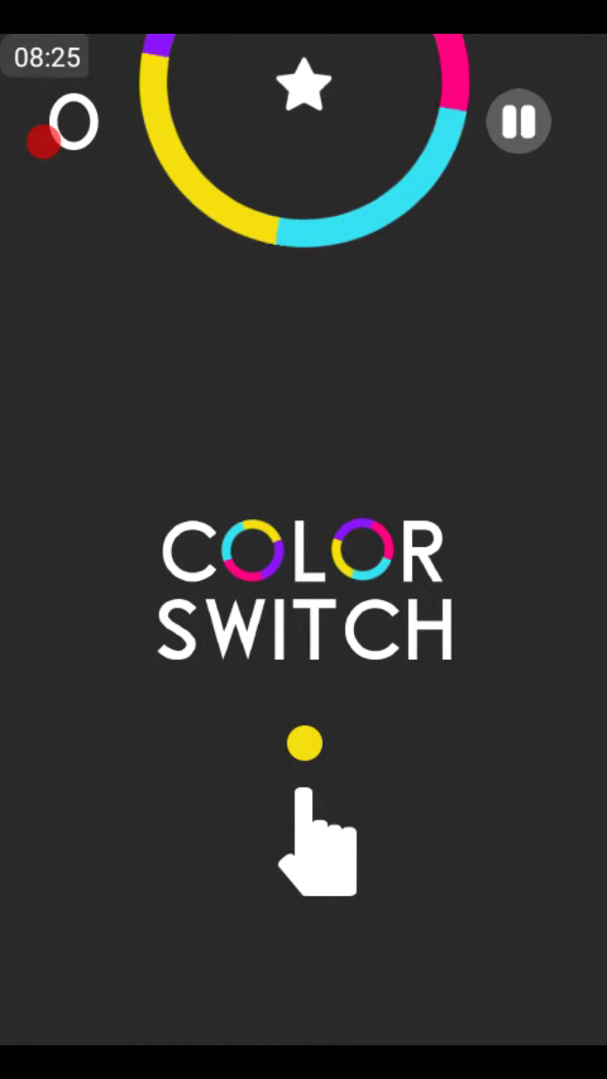
Start a run, collect two ring stars, and turn the ball yellow at the switcher
left_click(303, 741)
left_click(303, 674)
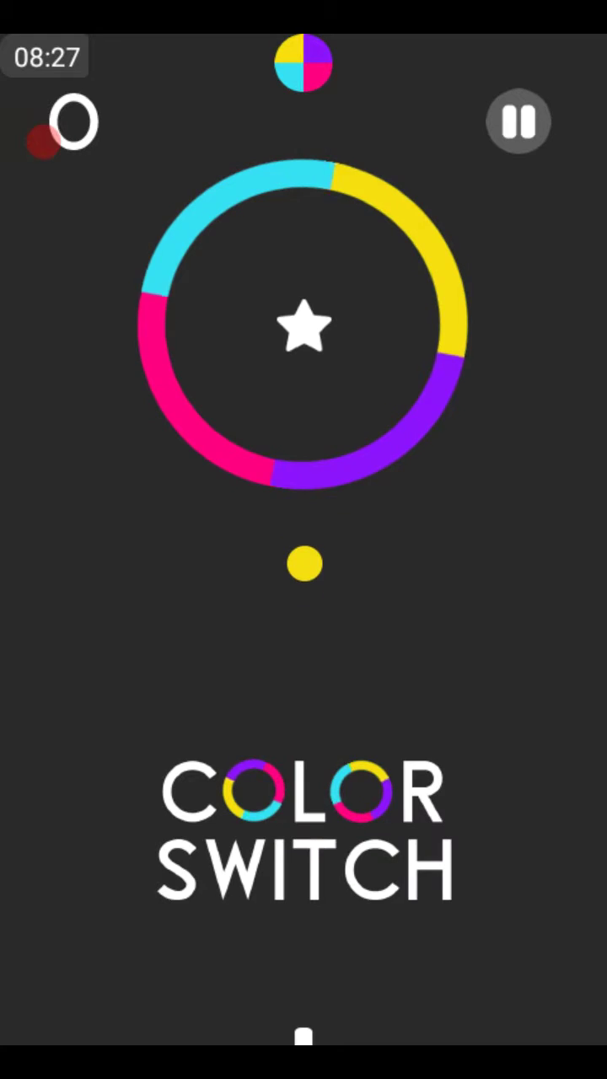
left_click(303, 674)
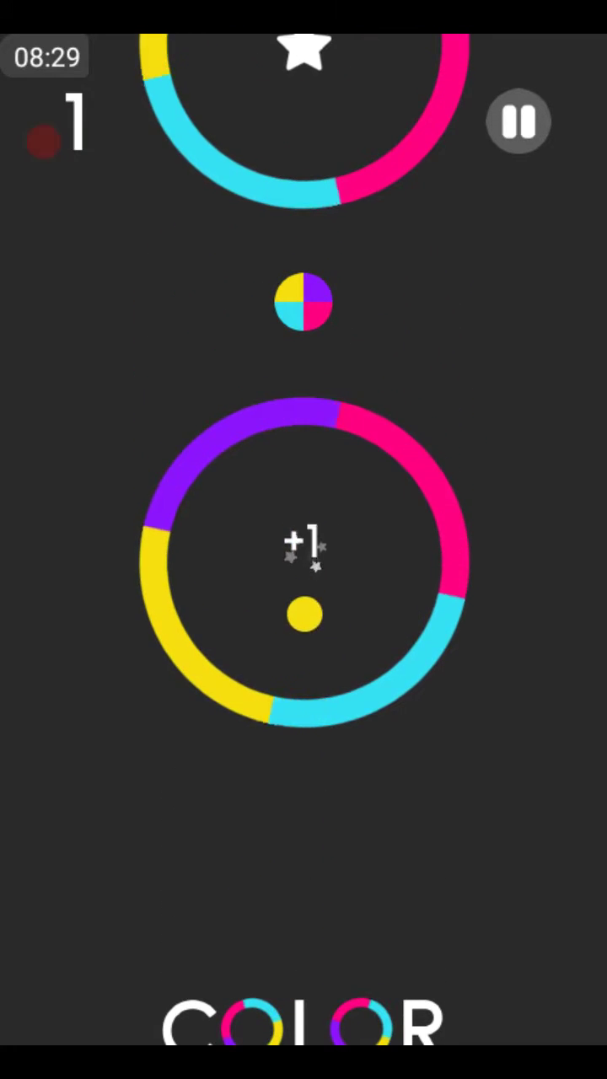
left_click(303, 675)
left_click(304, 674)
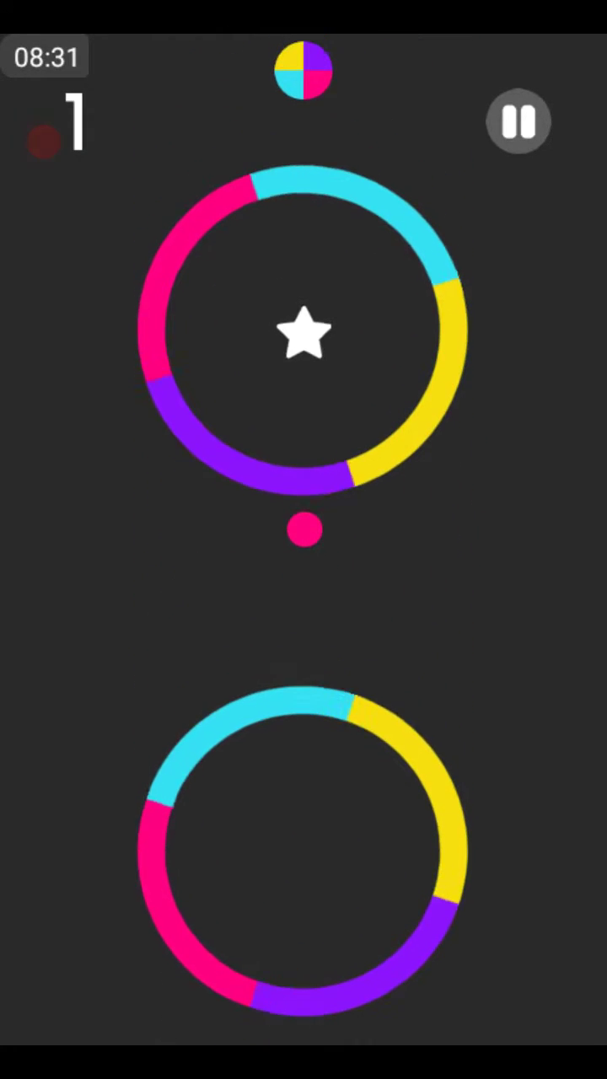
left_click(304, 674)
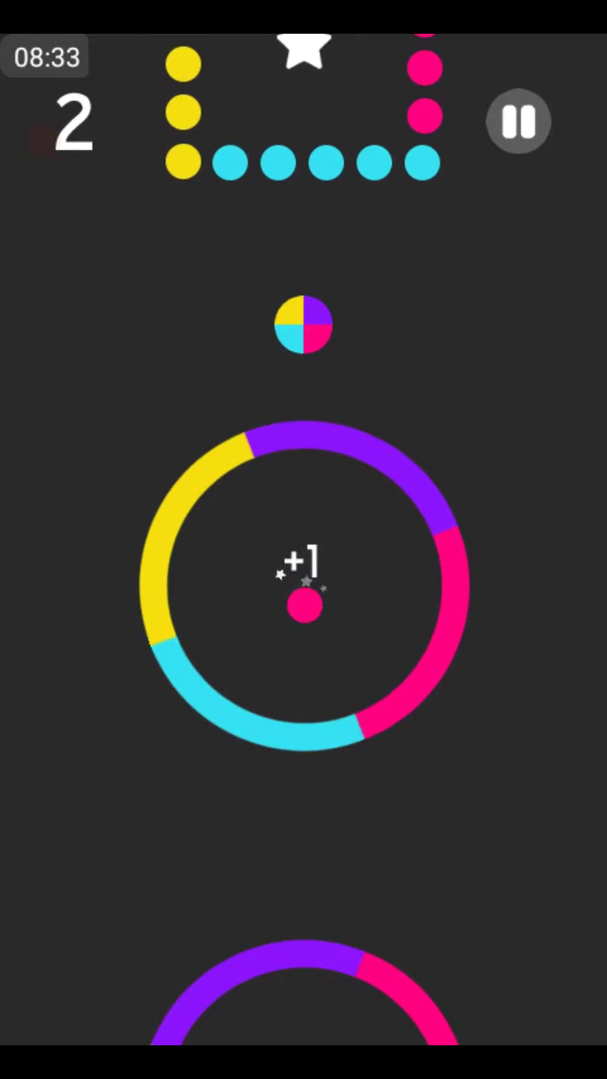
left_click(303, 674)
left_click(303, 674)
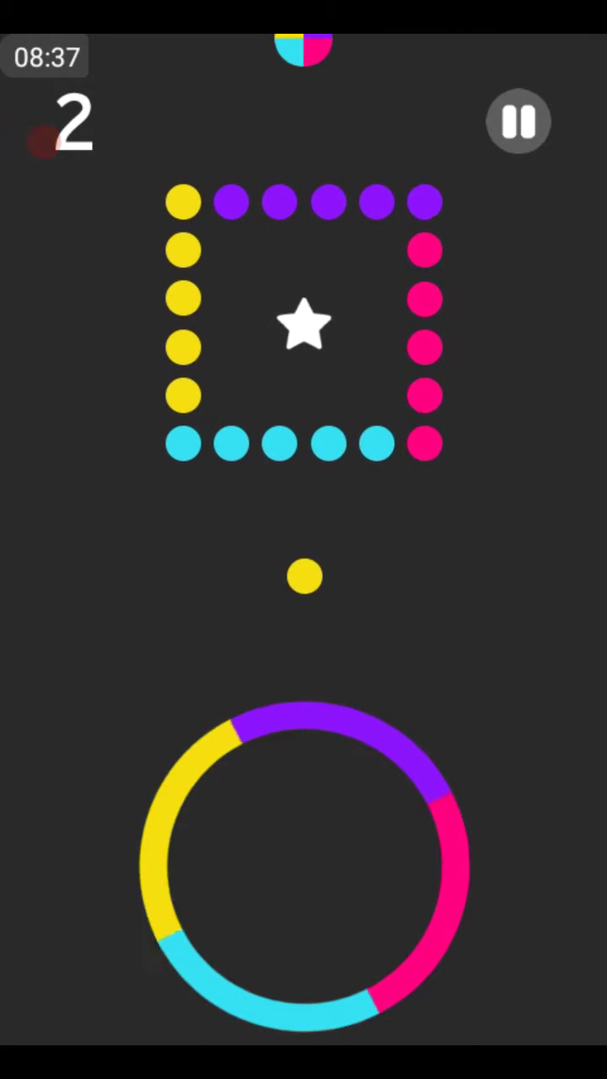
Collect the dotted square's star, then time the jump into the triangle for its star
left_click(304, 675)
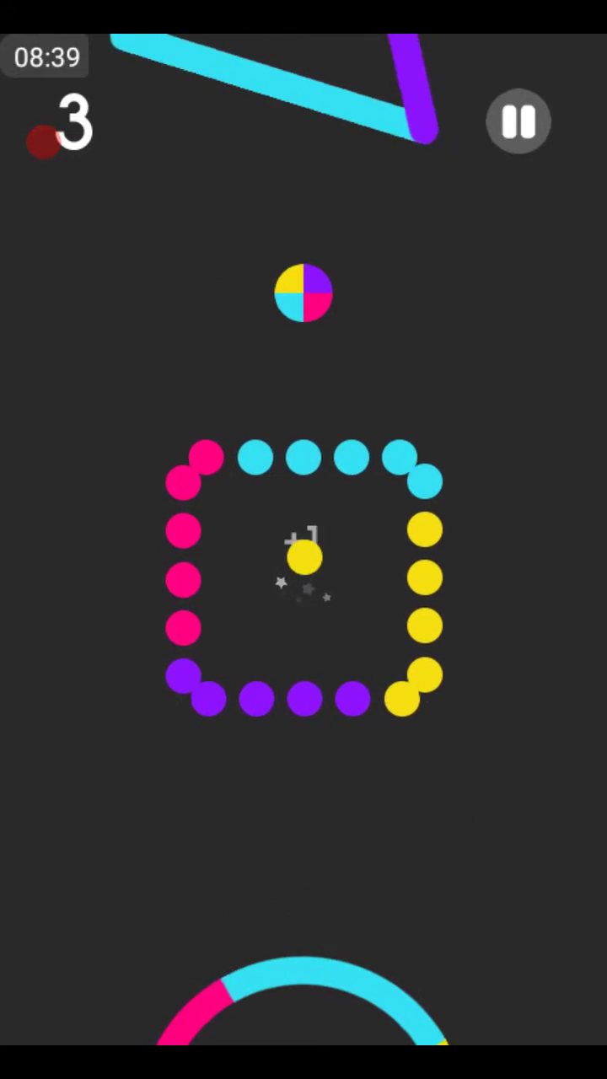
left_click(304, 675)
left_click(304, 675)
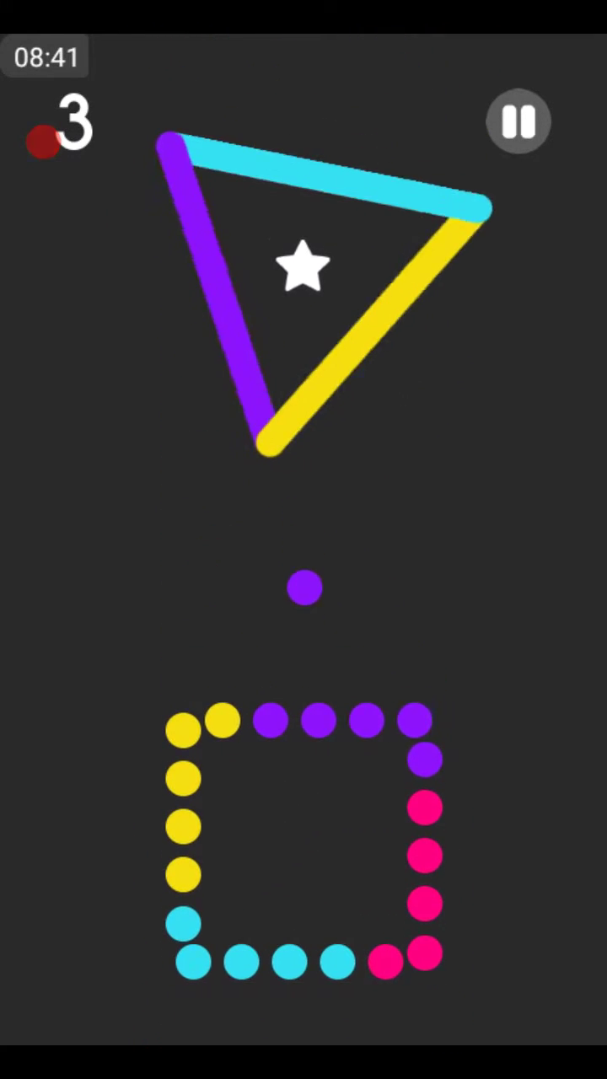
left_click(303, 675)
left_click(304, 675)
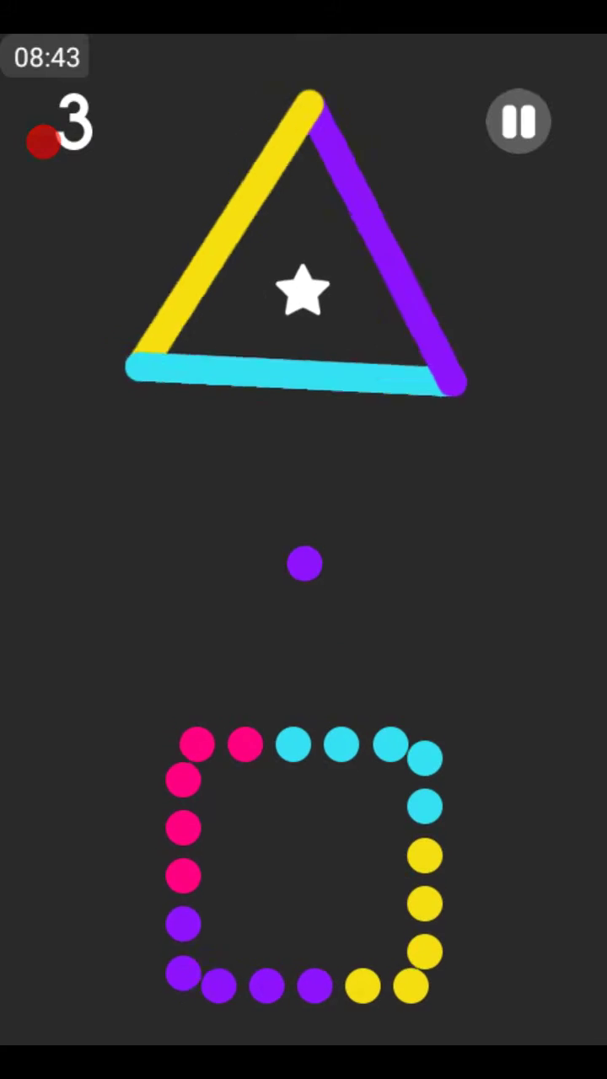
left_click(303, 674)
left_click(304, 674)
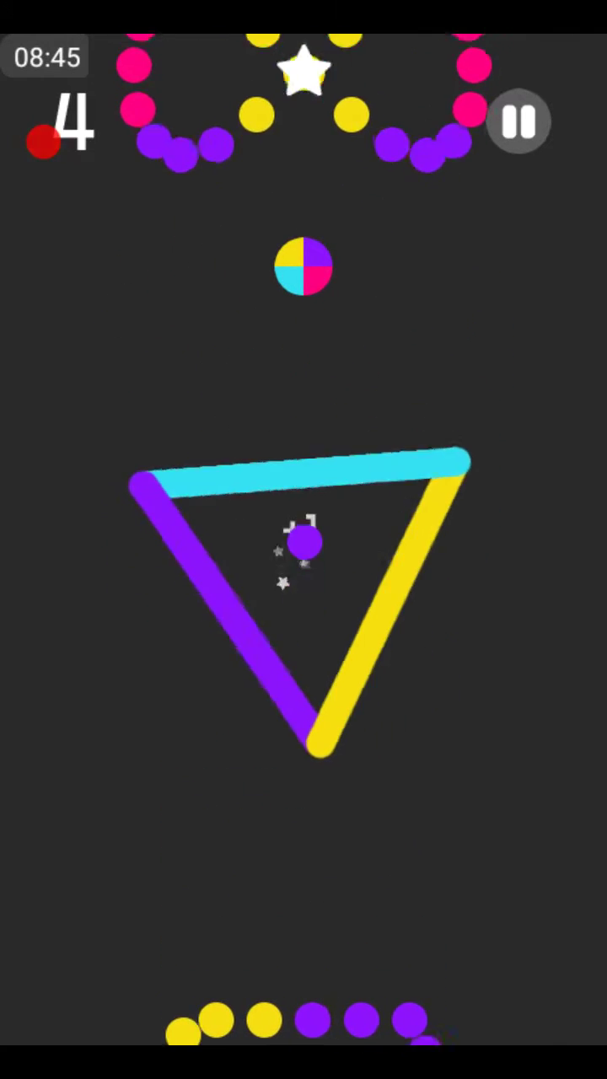
Pass the infinity obstacle for its star, then crash at the spinning crosses with score 5
left_click(304, 675)
left_click(303, 674)
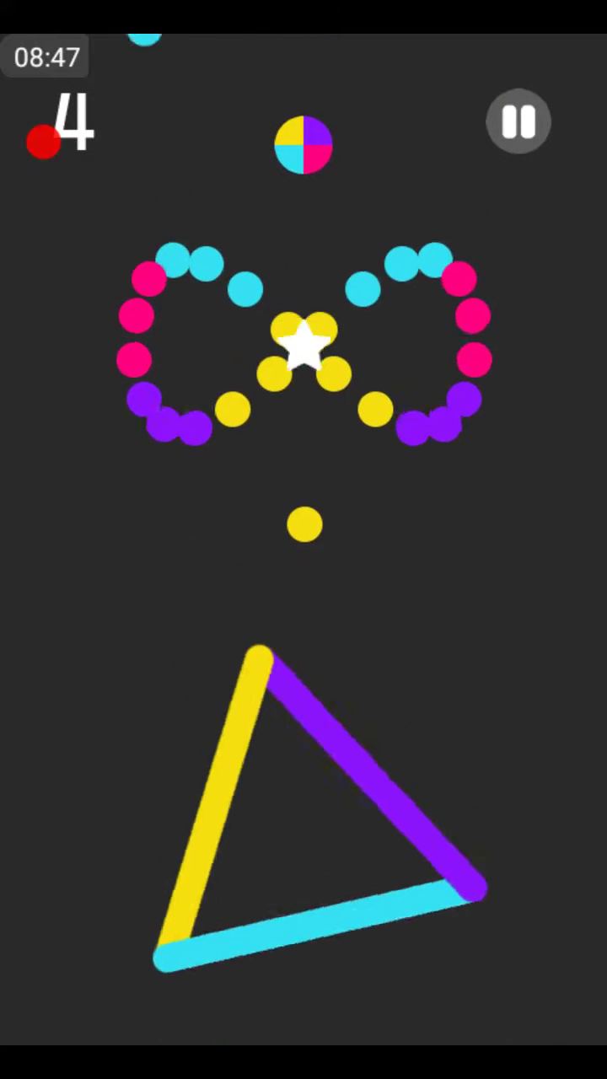
left_click(303, 675)
left_click(303, 674)
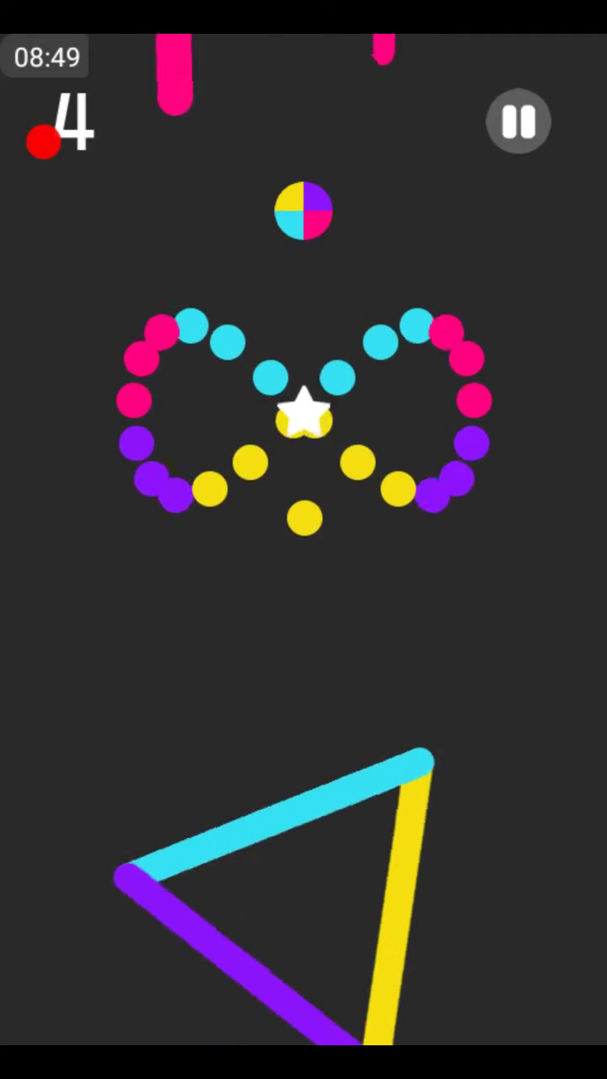
left_click(303, 675)
left_click(303, 675)
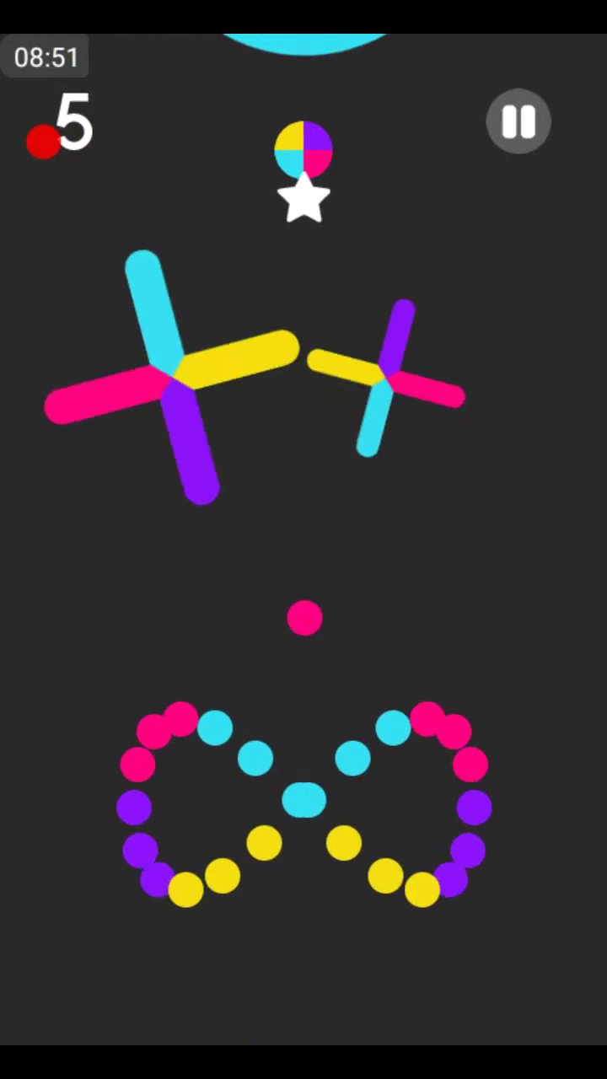
left_click(303, 675)
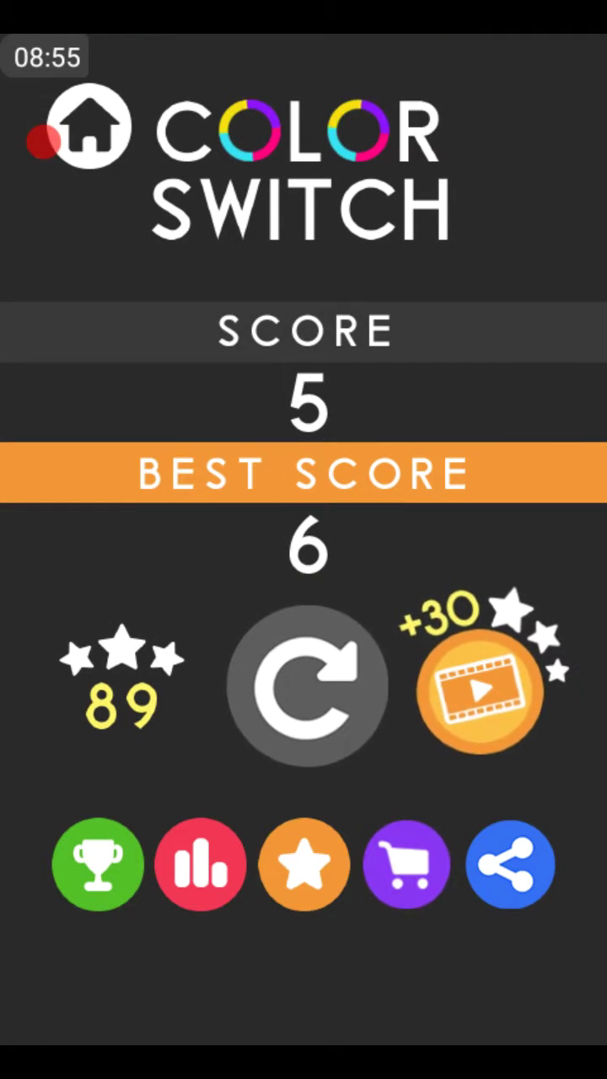
Replay, collect the first ring's star, and crash at the upper ring with score 1
left_click(303, 687)
left_click(304, 758)
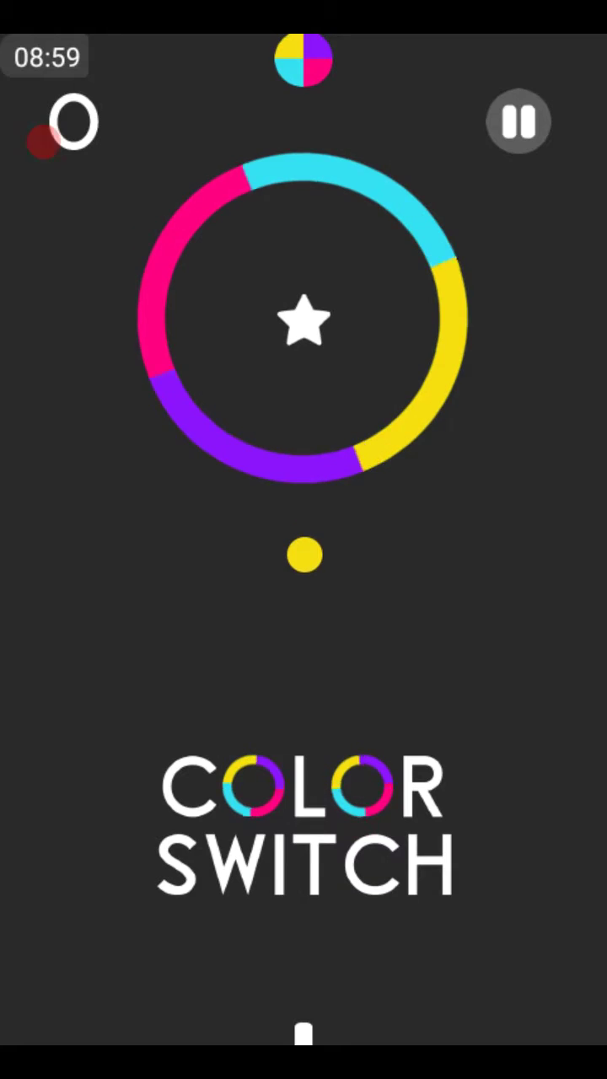
left_click(304, 758)
left_click(304, 758)
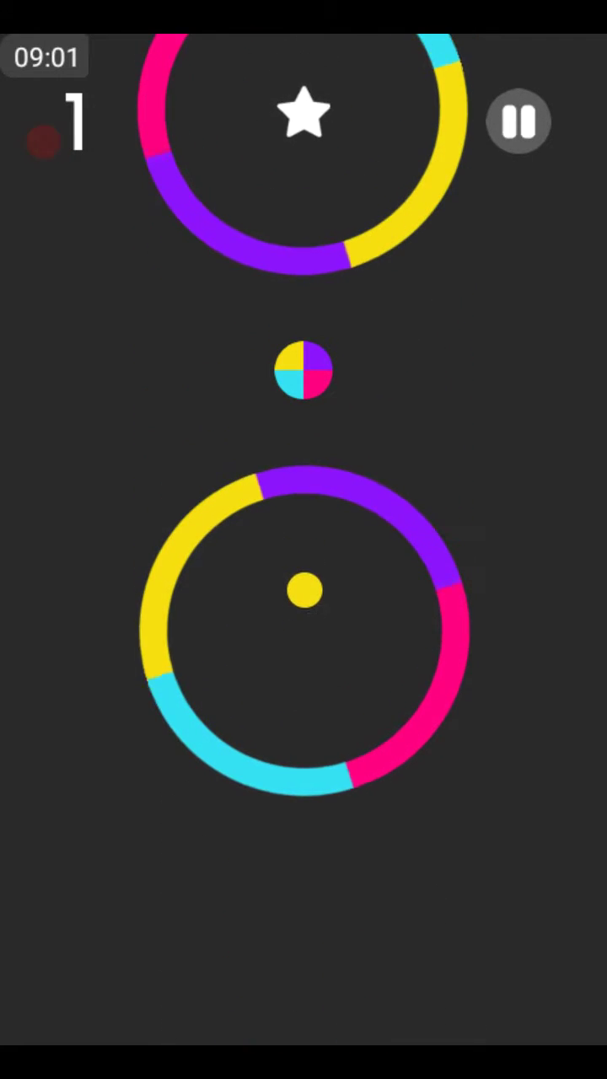
left_click(304, 759)
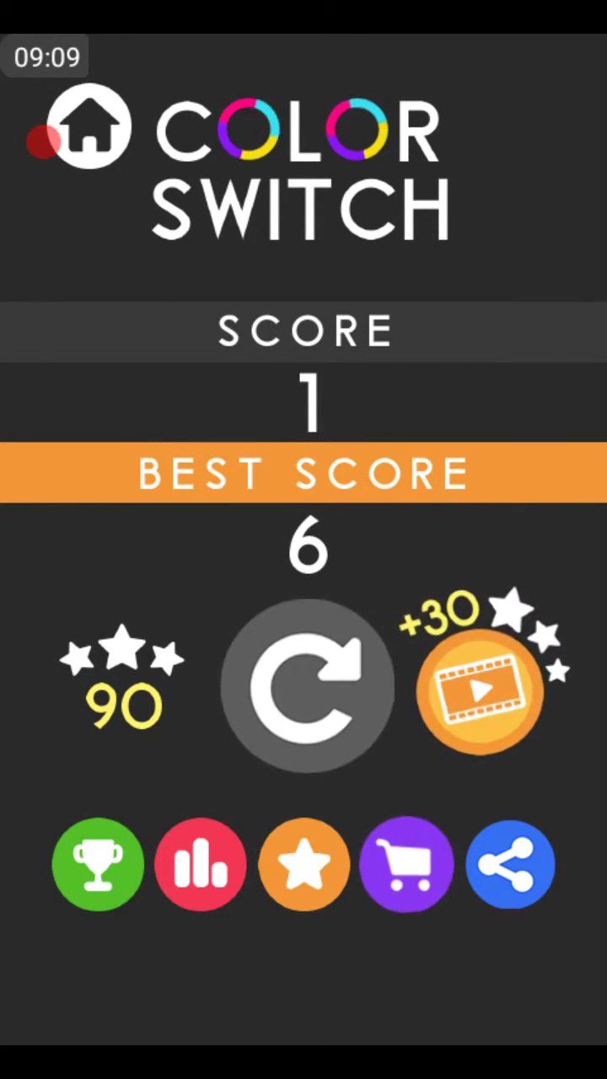
Go Home, choose Game Modes then Challenges, and start Easy level Challenge 001
left_click(89, 128)
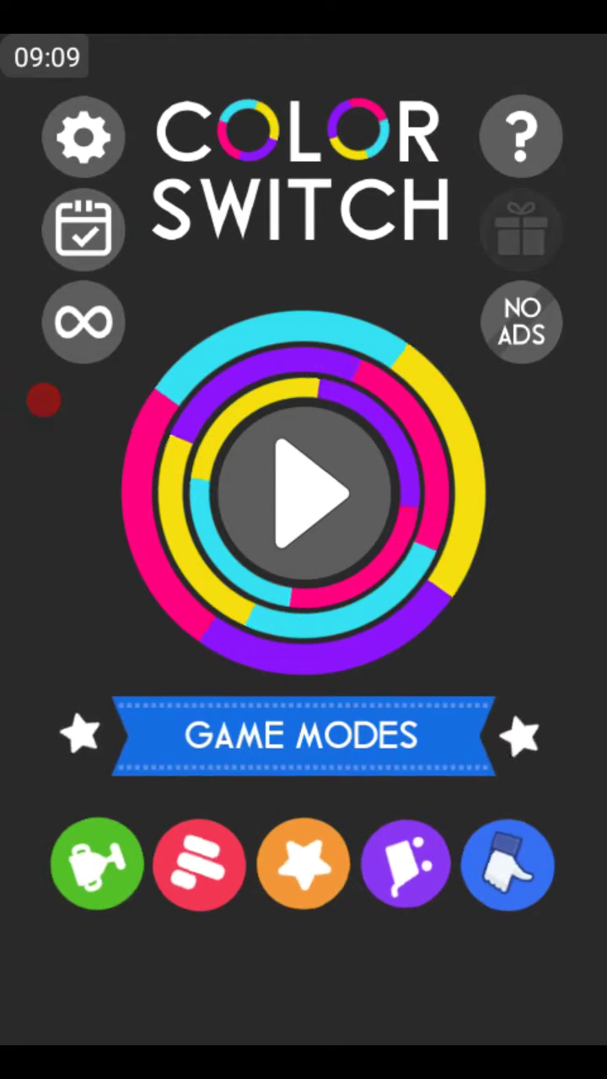
left_click(304, 736)
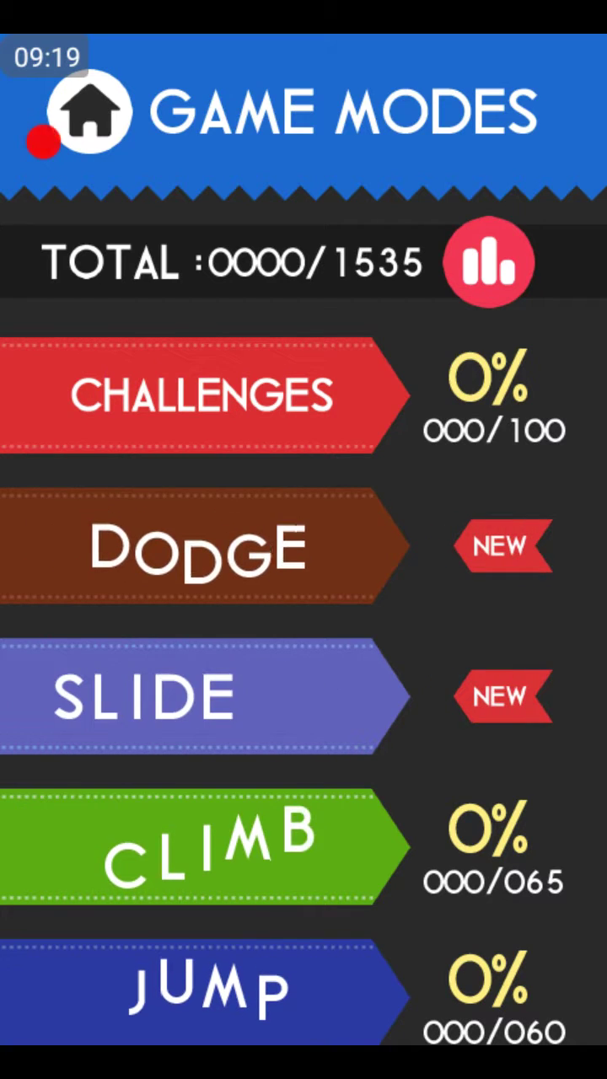
scroll(304, 674, "down", 5)
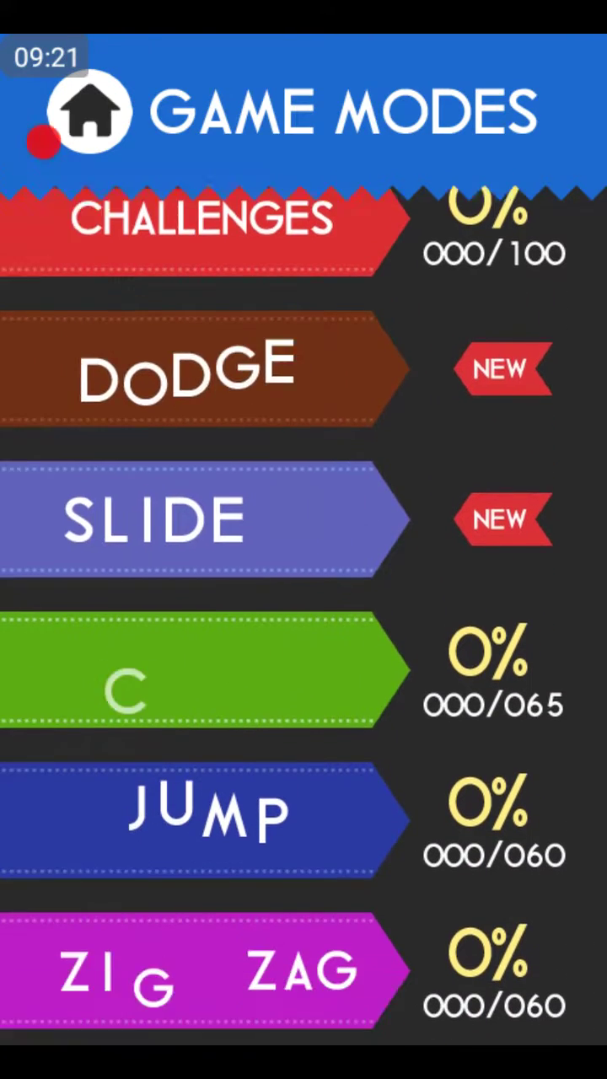
scroll(303, 590, "up", 5)
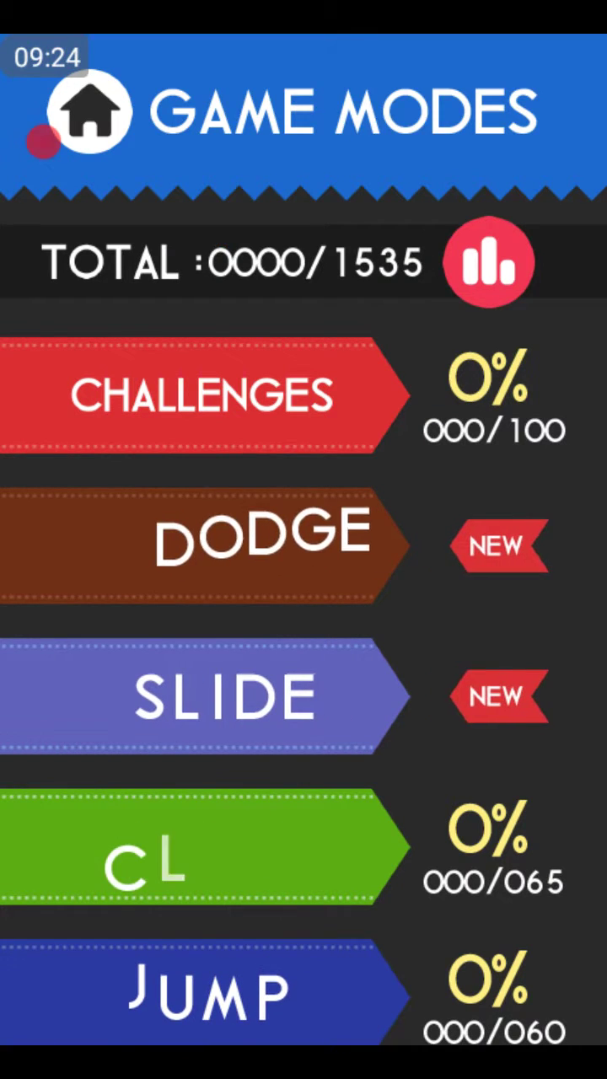
left_click(202, 395)
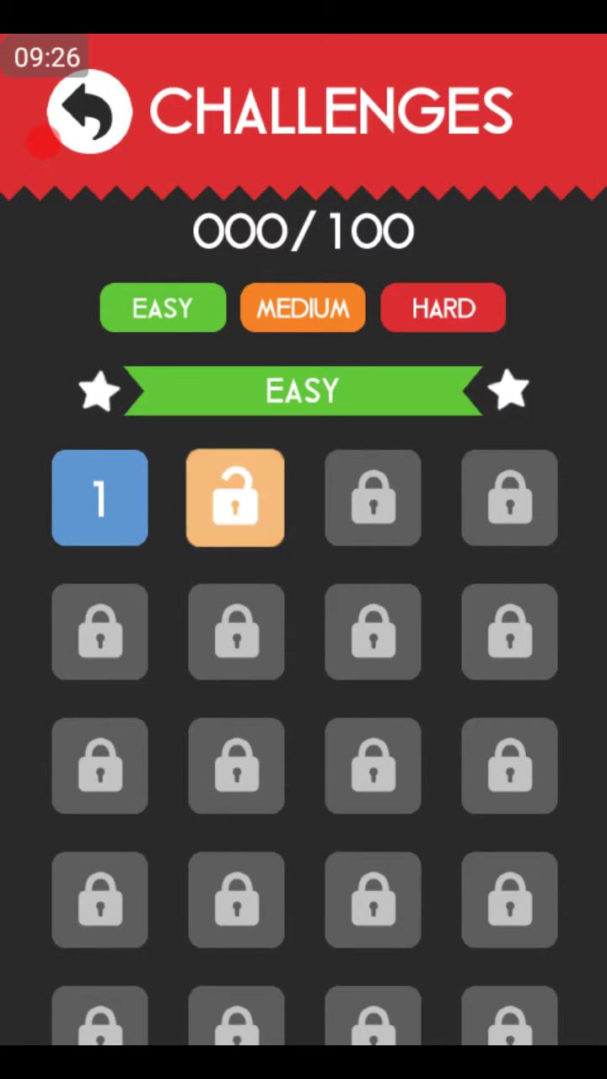
left_click(100, 497)
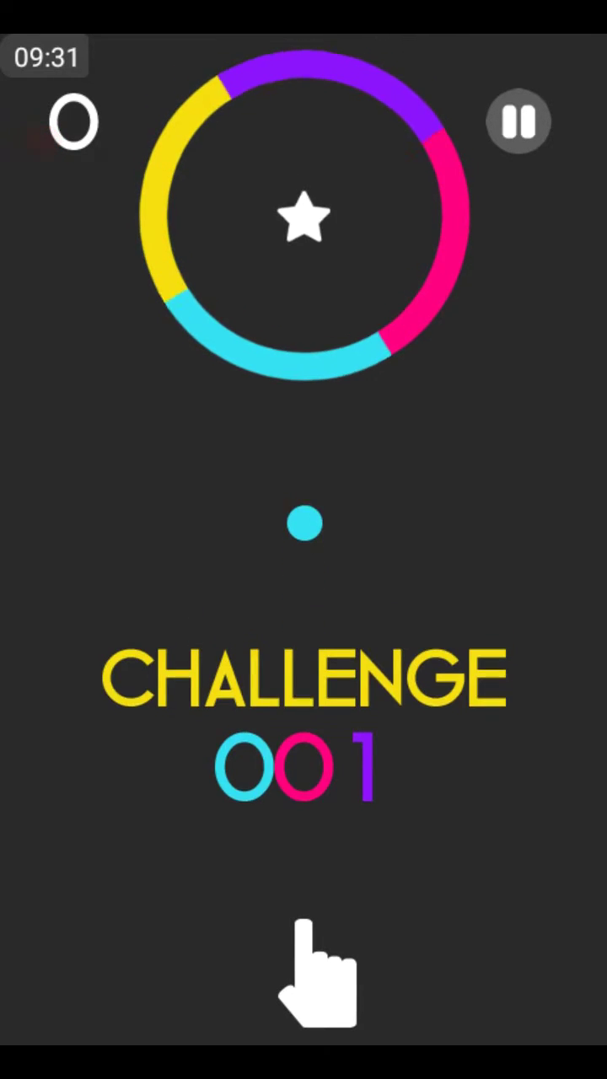
Play Challenge 001, collecting the first two stars before failing at the next switcher
left_click(303, 927)
left_click(303, 843)
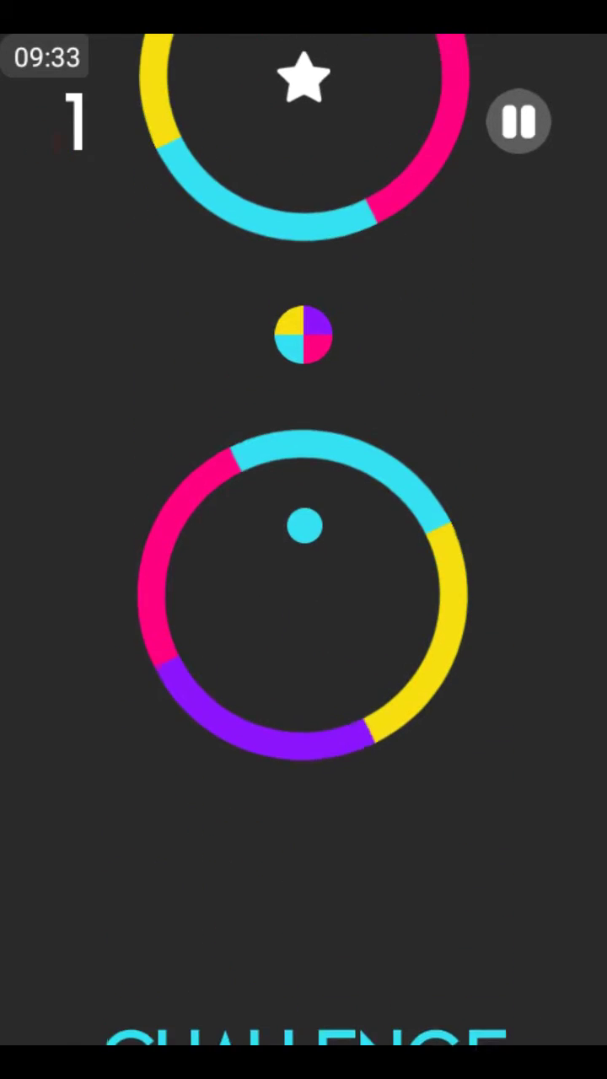
left_click(303, 842)
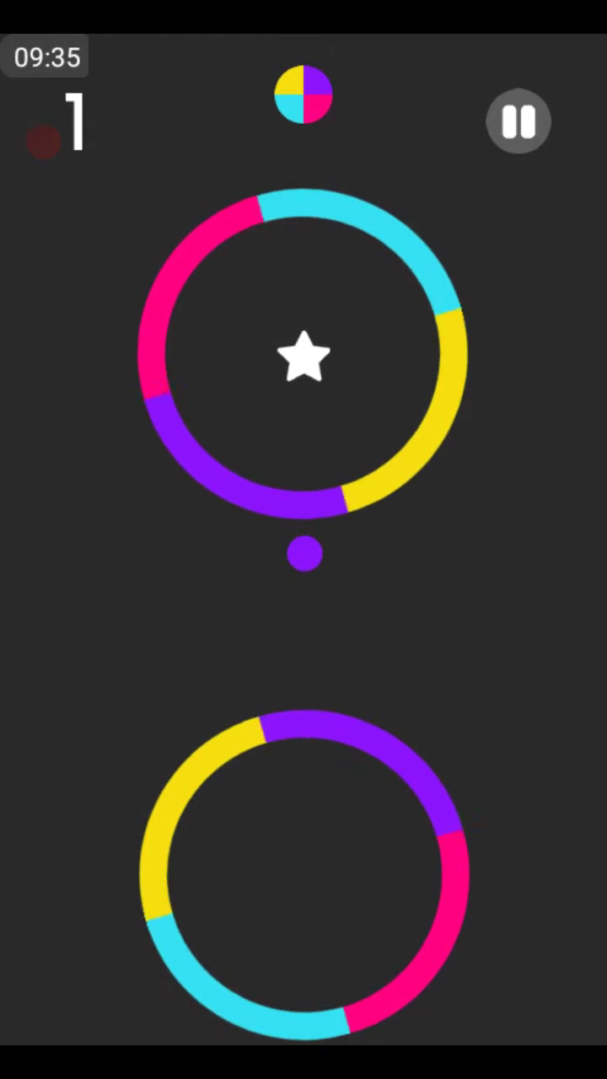
left_click(304, 843)
left_click(304, 842)
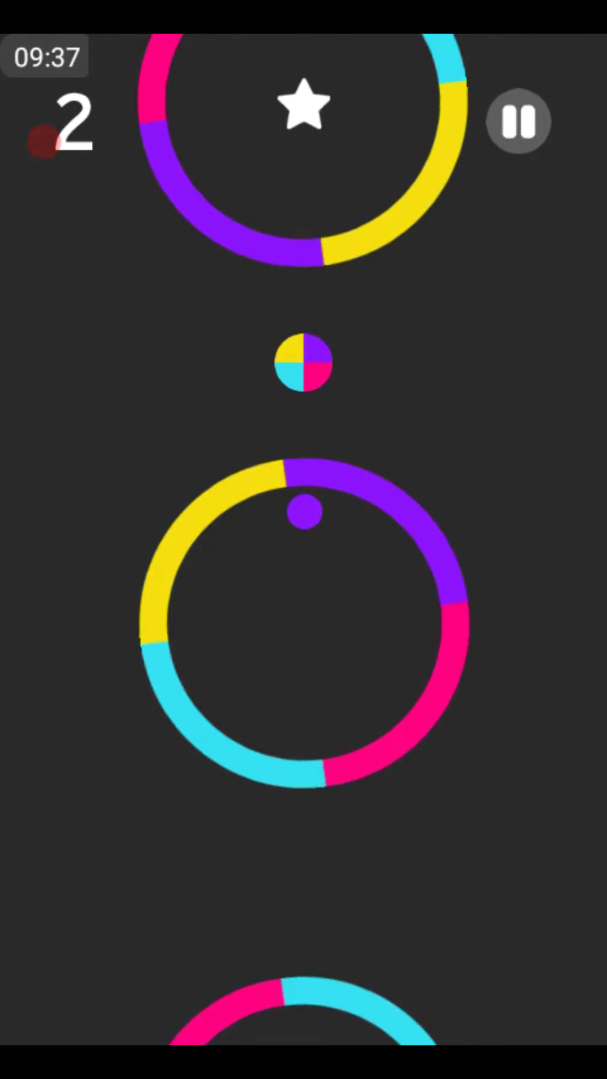
left_click(304, 843)
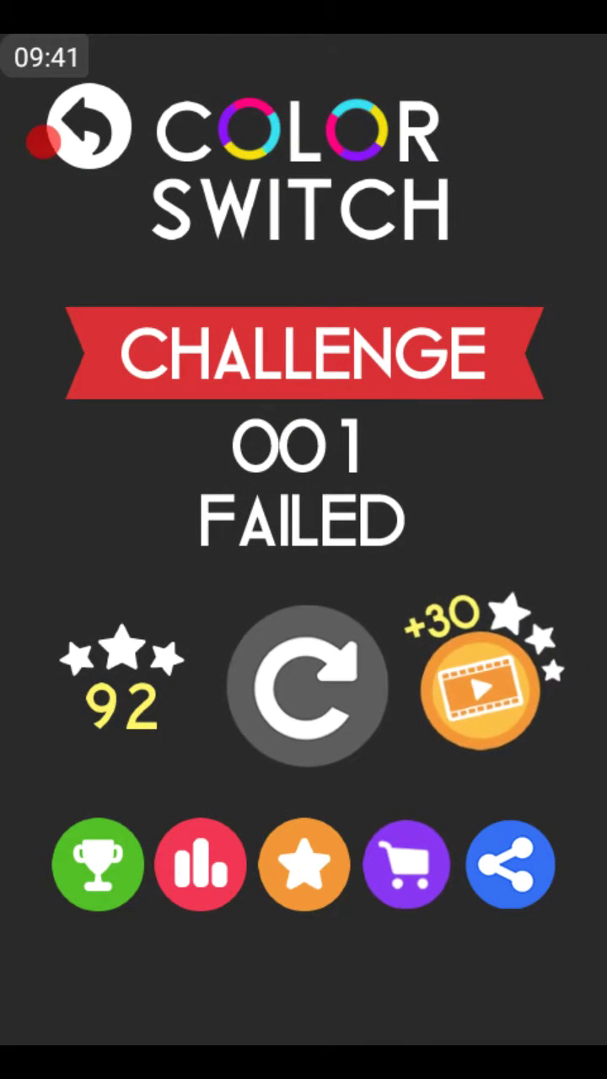
Retry Challenge 001 and fail again after the first ring's star
left_click(303, 683)
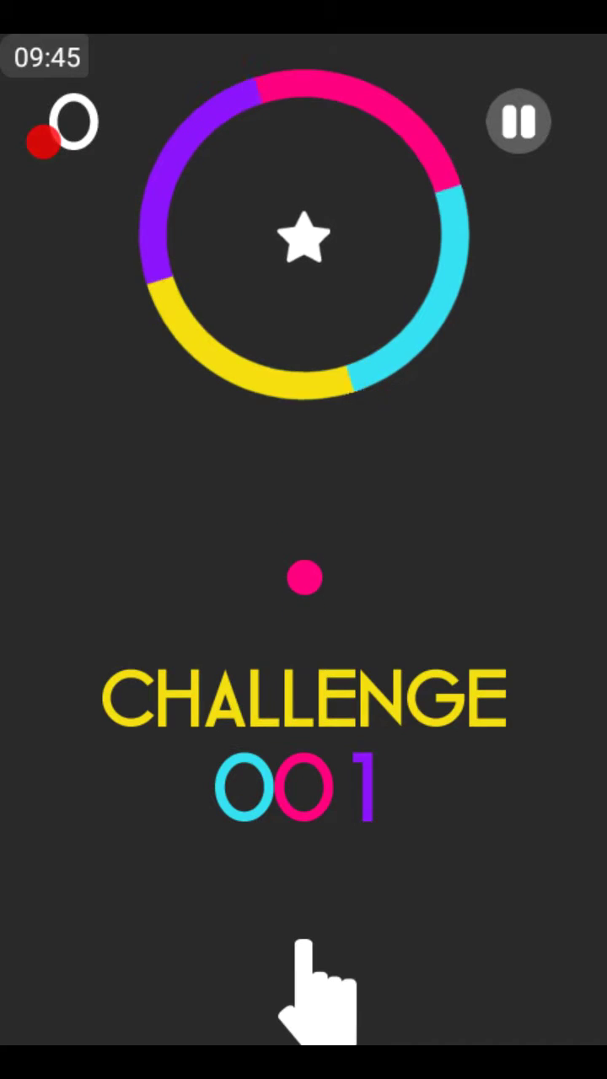
left_click(304, 759)
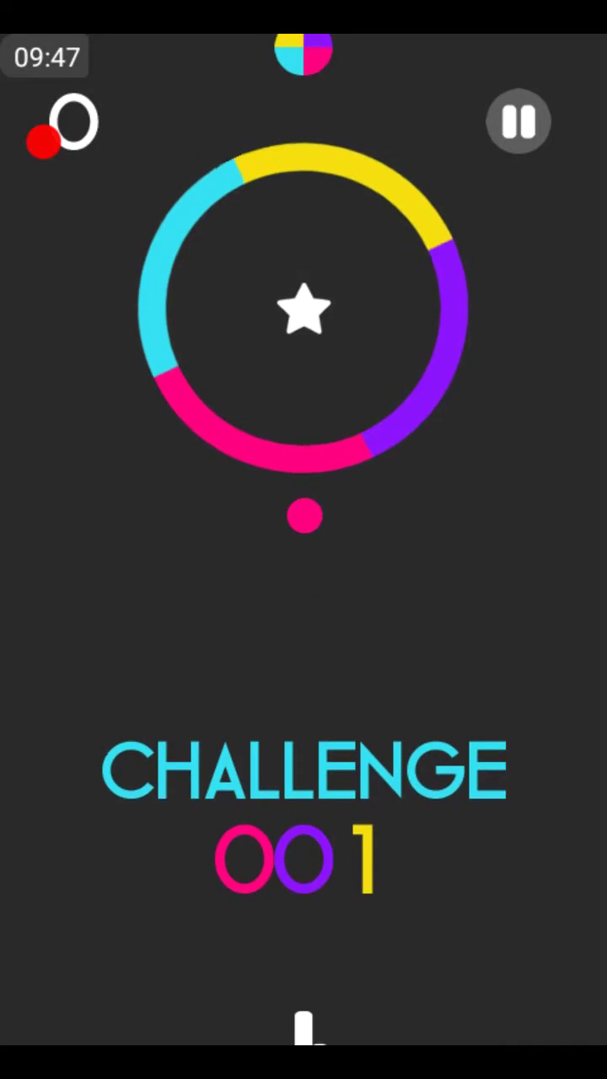
left_click(303, 758)
left_click(303, 759)
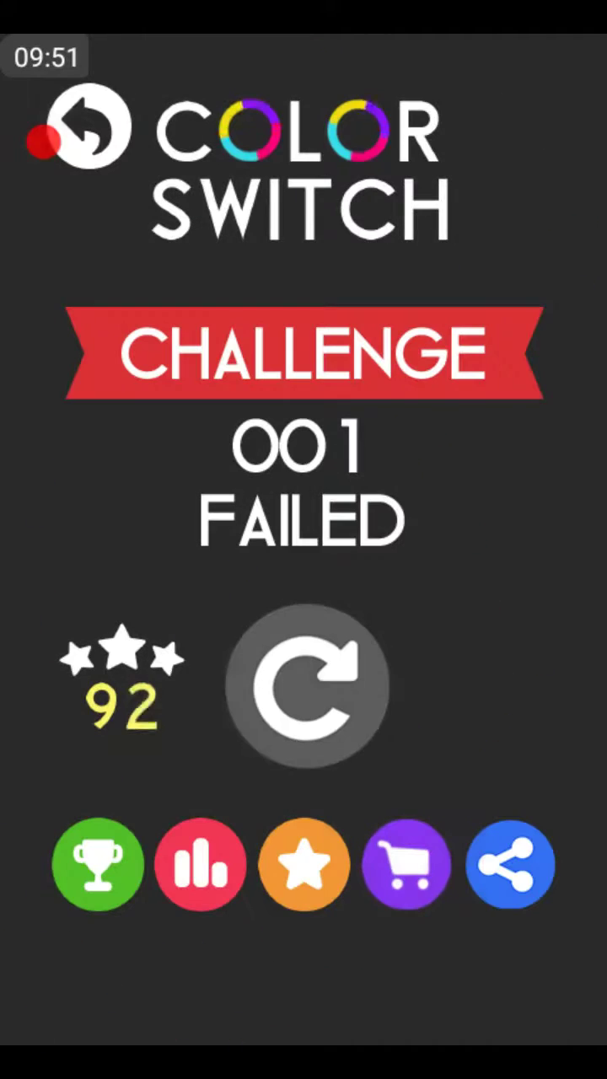
Restart Challenge 001, clearing the first ring and its colour switcher
left_click(305, 684)
left_click(303, 759)
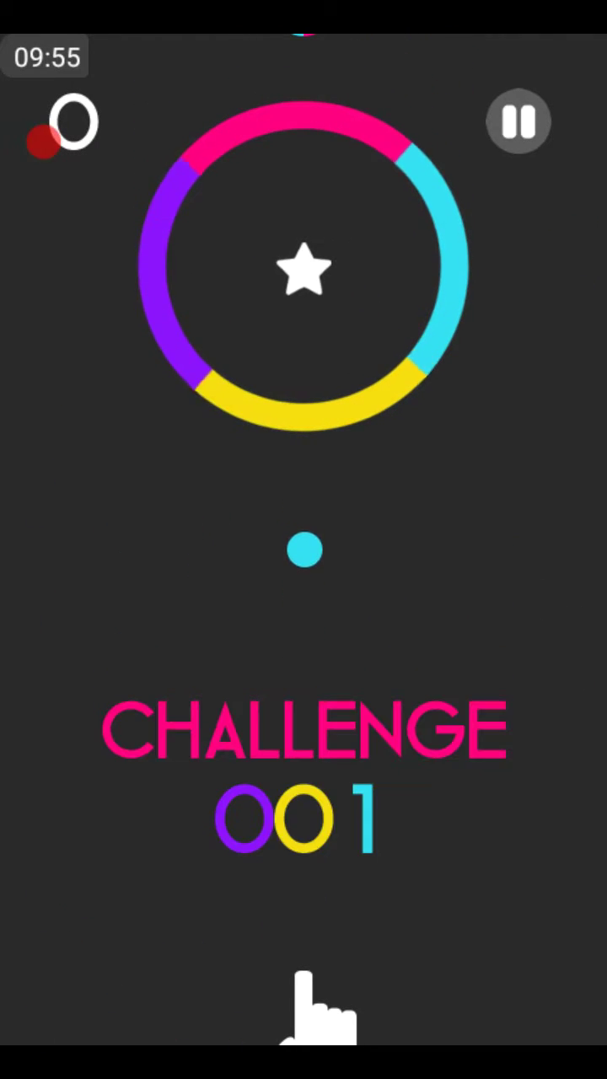
left_click(304, 758)
left_click(303, 758)
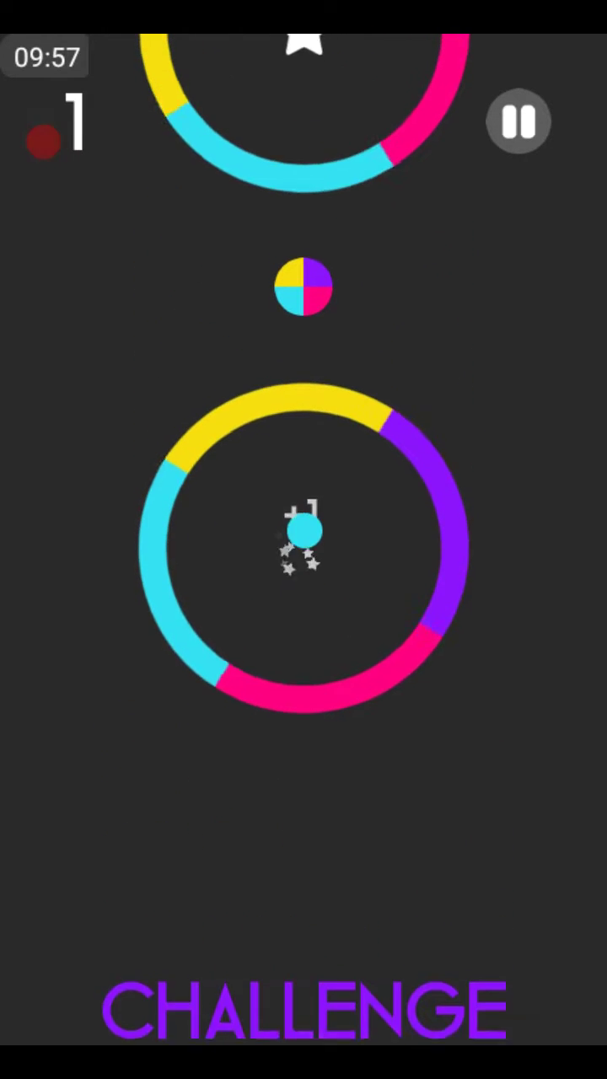
left_click(303, 758)
left_click(303, 759)
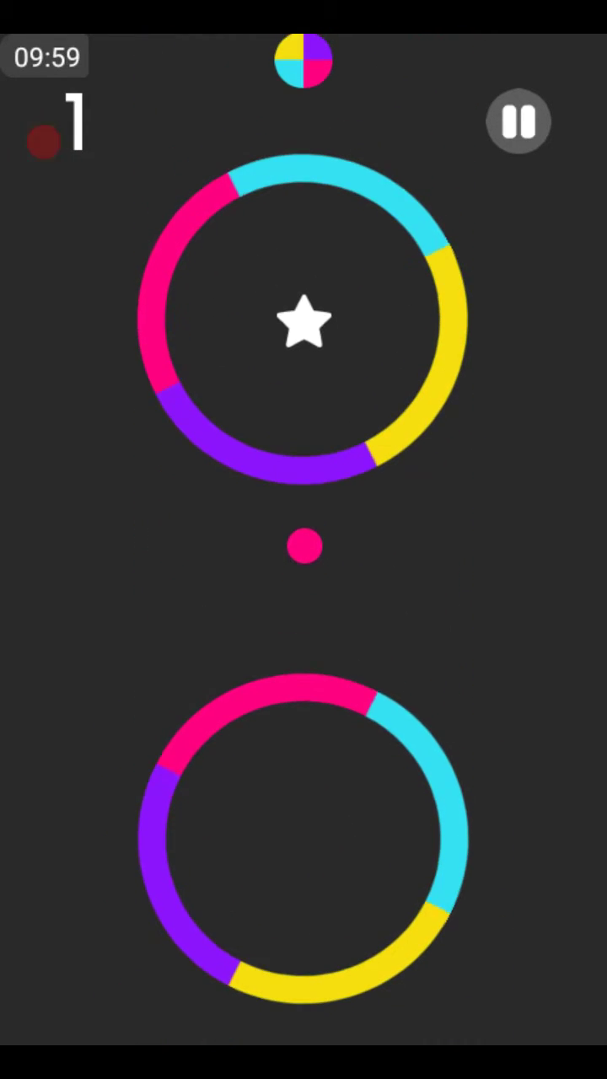
Collect the last two ring stars and cross the finish, clearing Challenge 001 at score 3
left_click(304, 759)
left_click(304, 758)
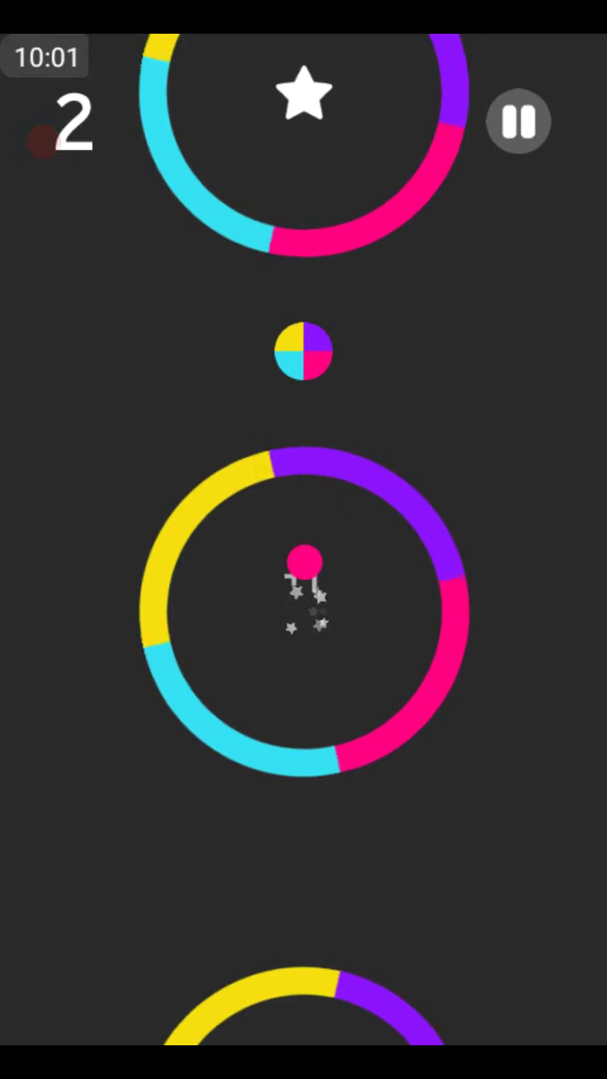
left_click(303, 759)
left_click(304, 759)
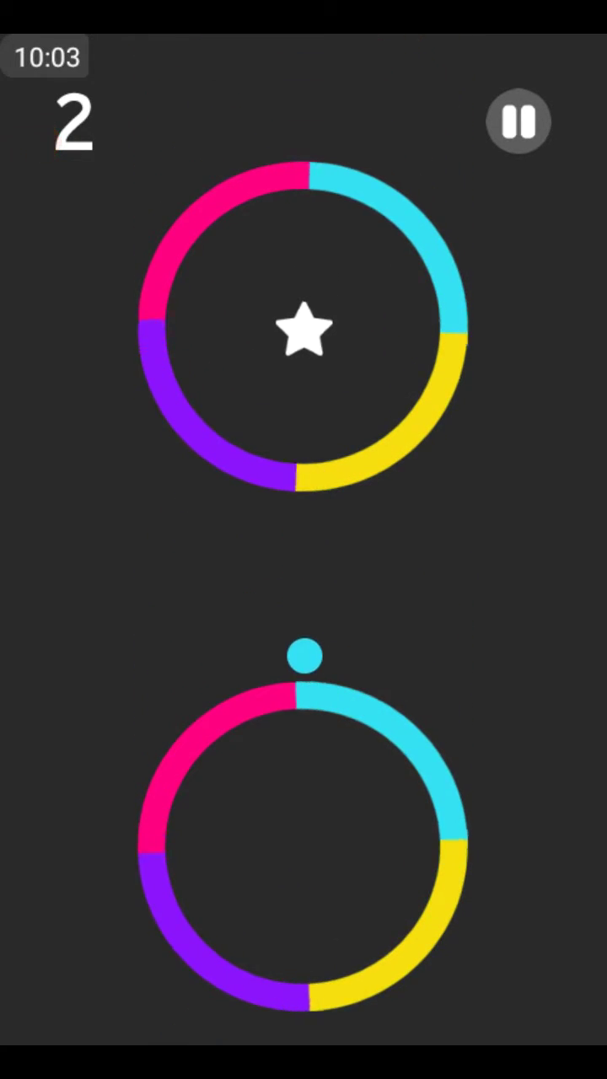
left_click(304, 758)
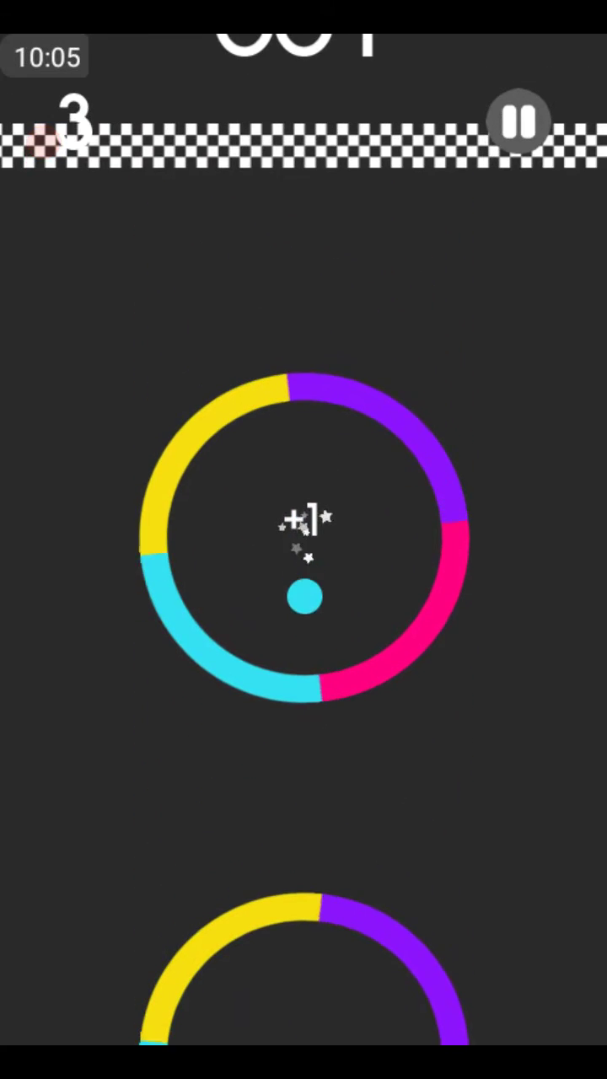
left_click(304, 759)
left_click(304, 759)
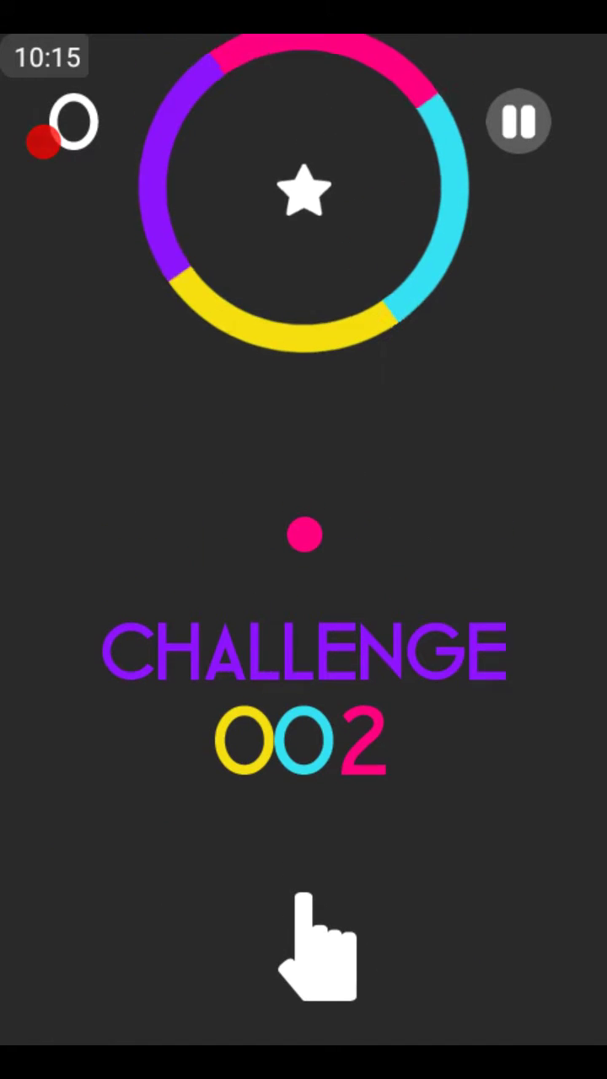
Play Challenge 002 through the first ring and into the rotating square before failing
left_click(304, 759)
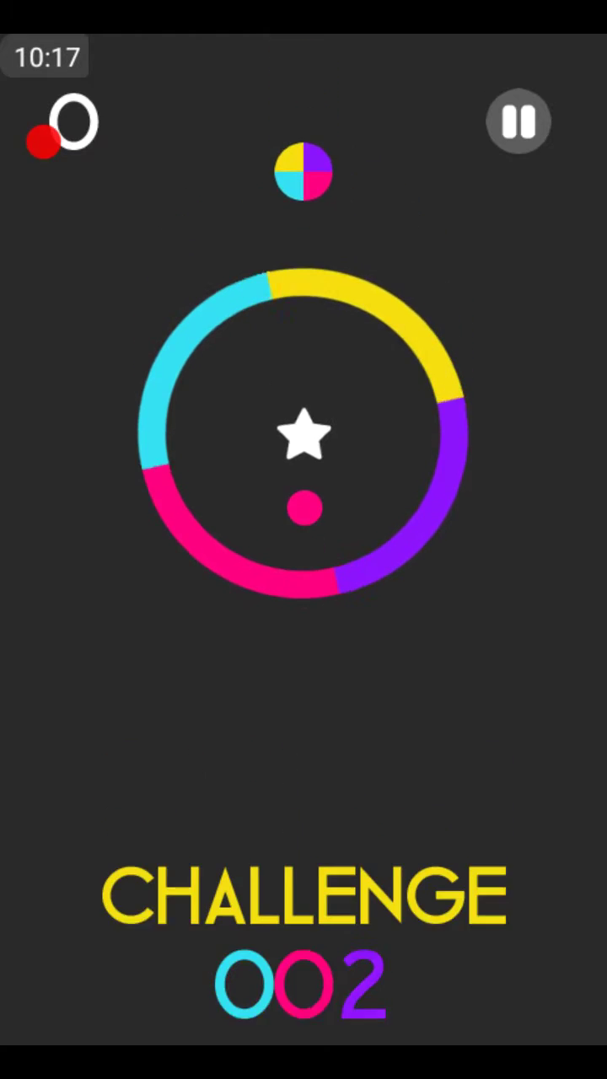
left_click(304, 759)
left_click(304, 759)
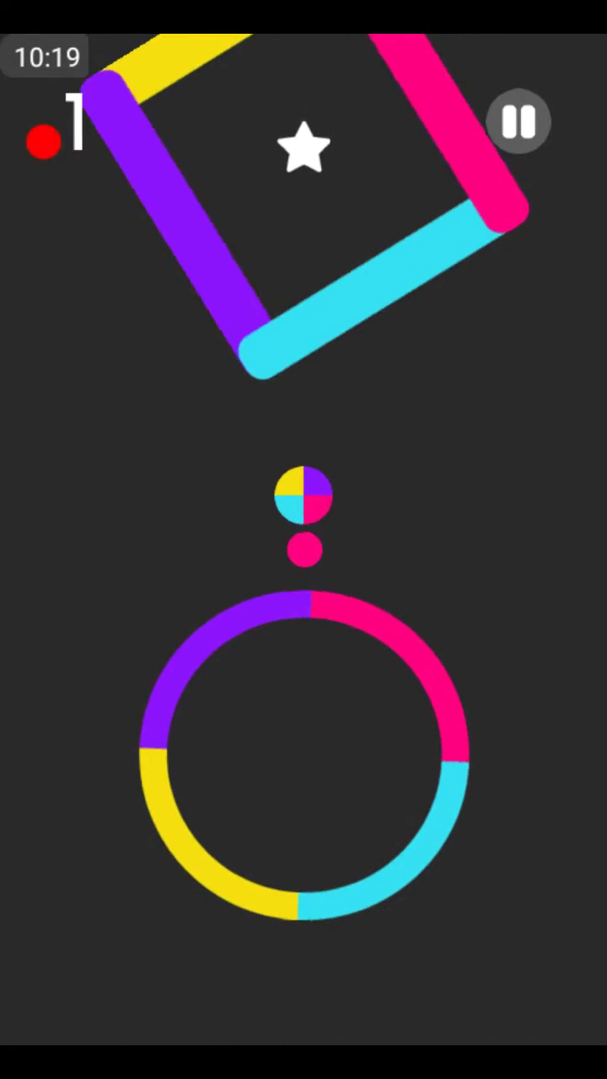
left_click(304, 758)
left_click(303, 759)
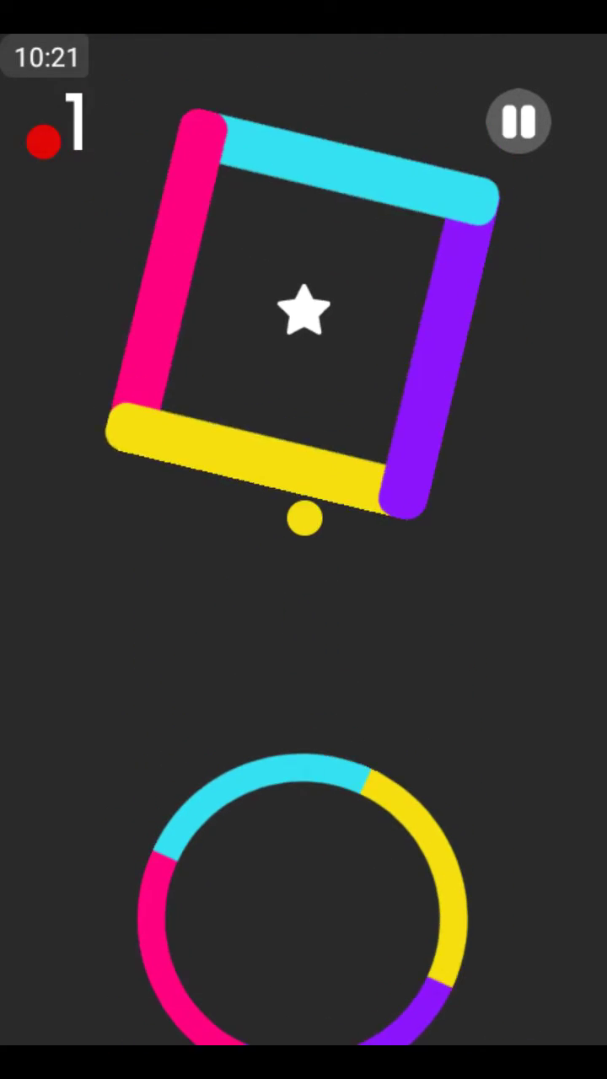
left_click(304, 758)
left_click(303, 759)
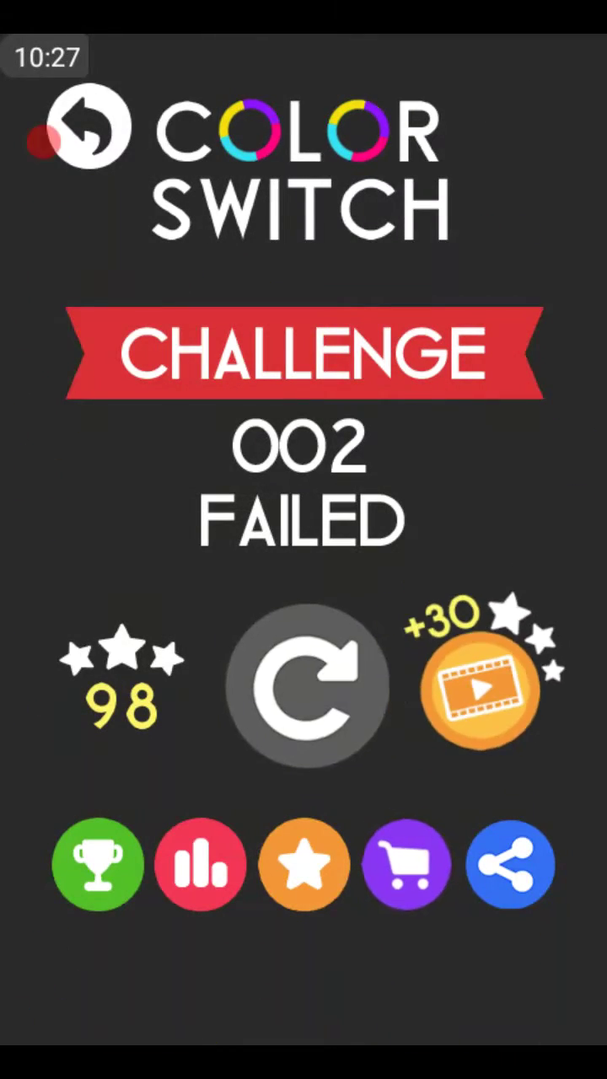
Retry Challenge 002, reaching score 2 inside the rotating square before the ball bursts
left_click(304, 692)
left_click(303, 759)
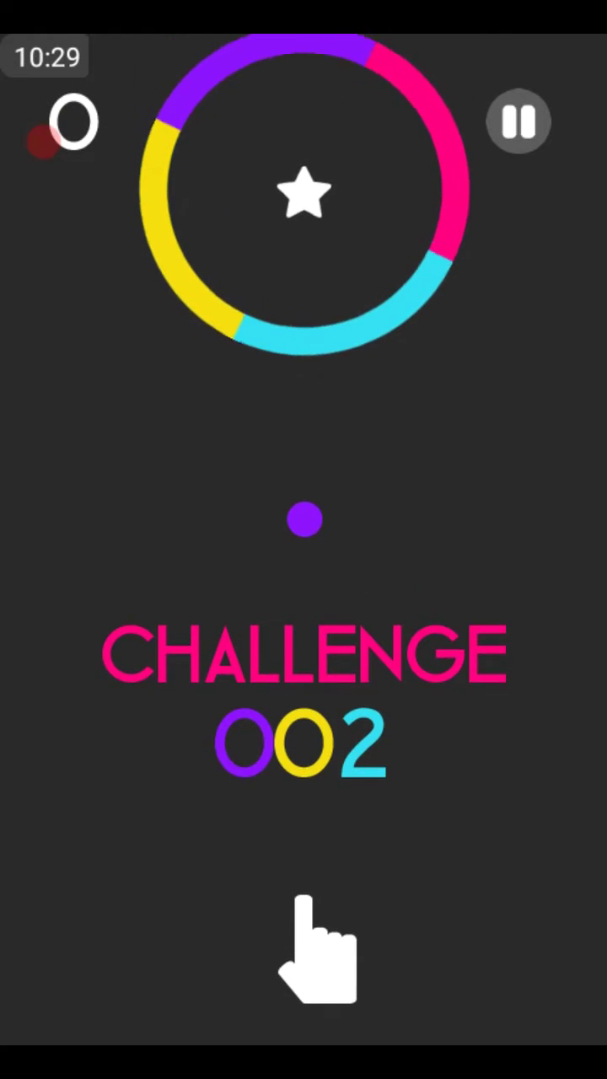
left_click(303, 759)
left_click(303, 759)
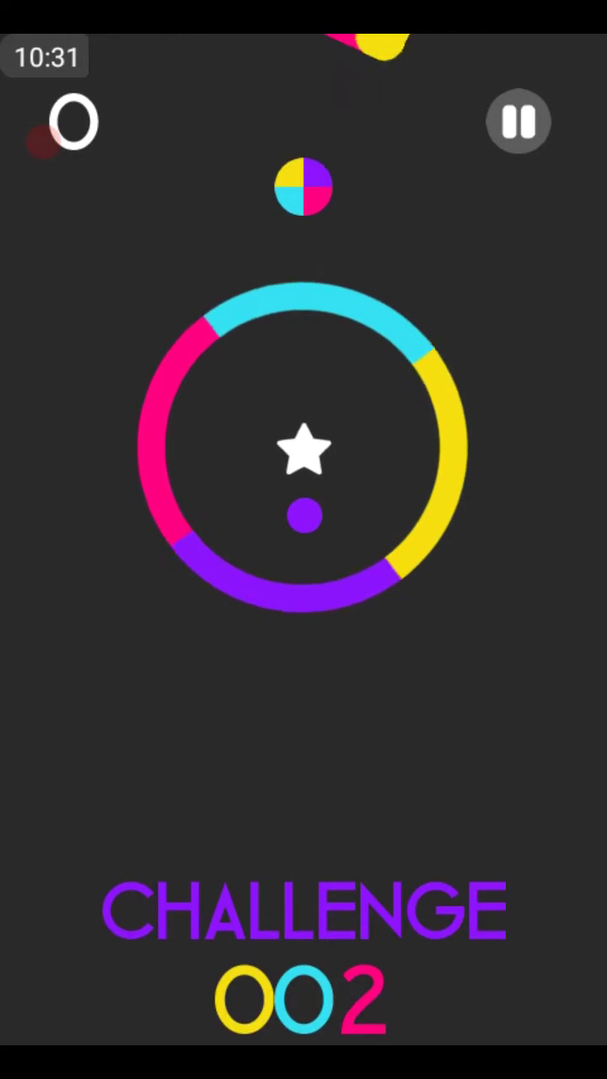
left_click(304, 759)
left_click(303, 759)
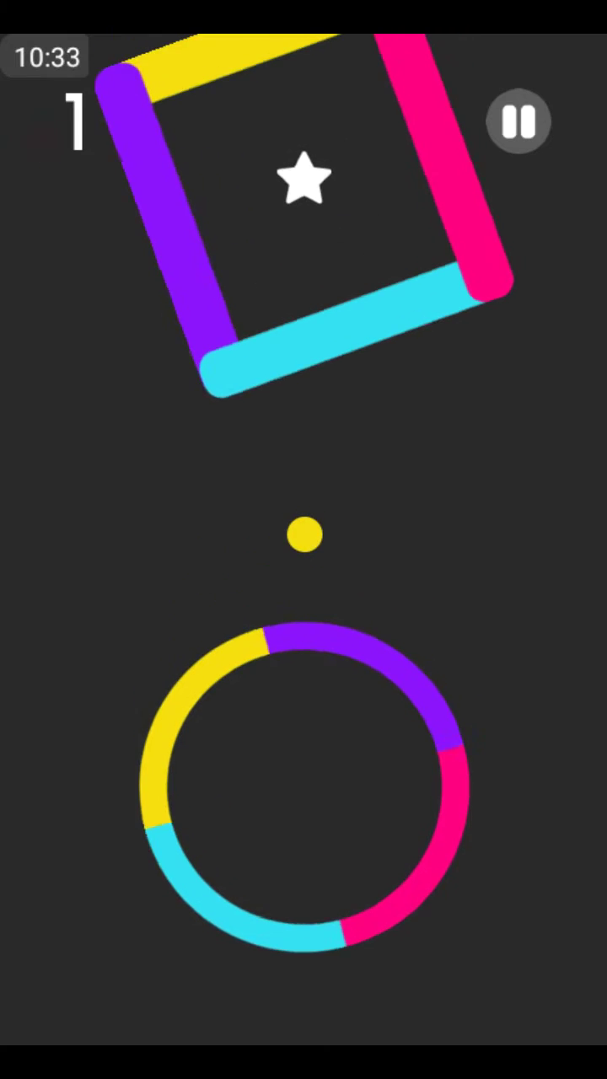
left_click(303, 759)
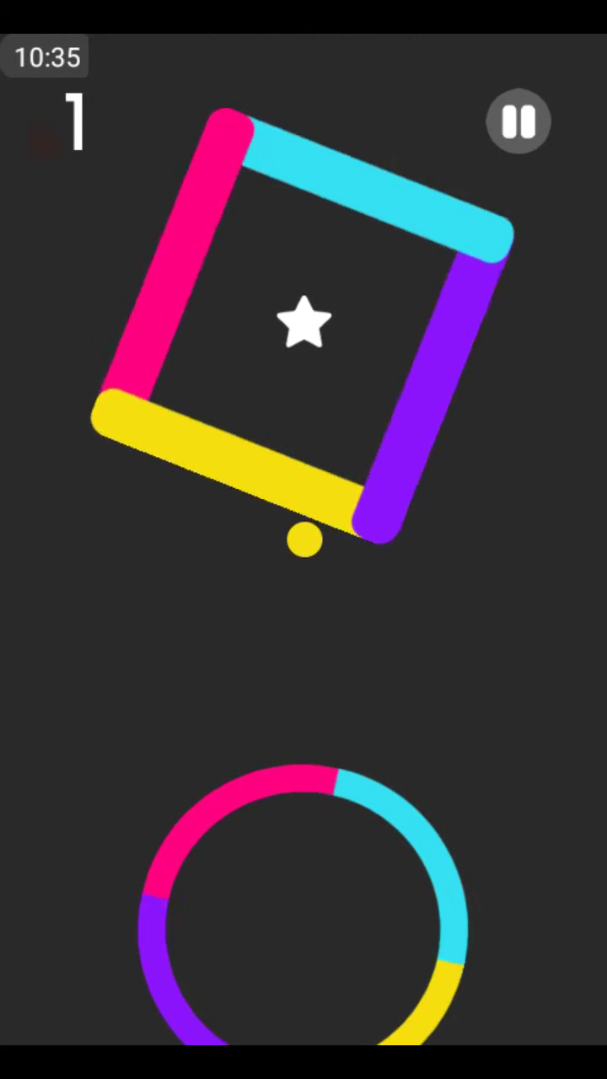
left_click(304, 758)
left_click(304, 758)
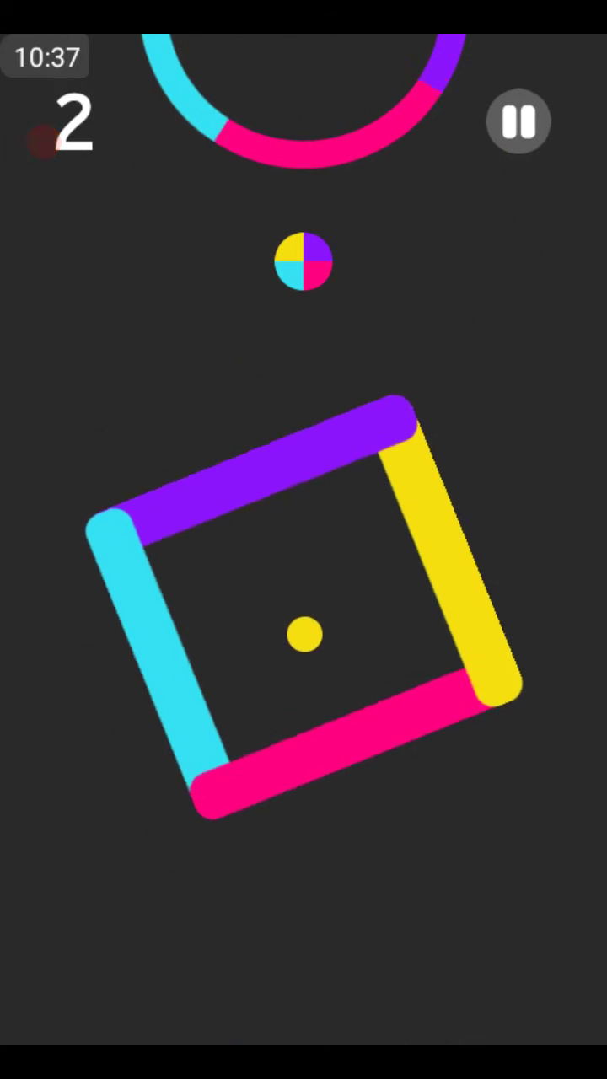
left_click(304, 759)
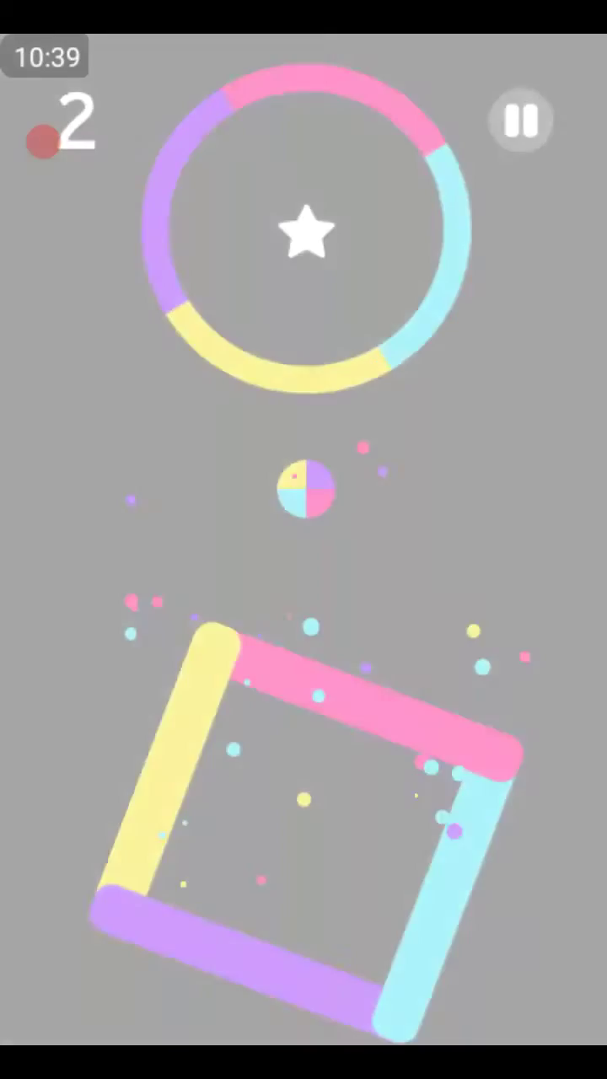